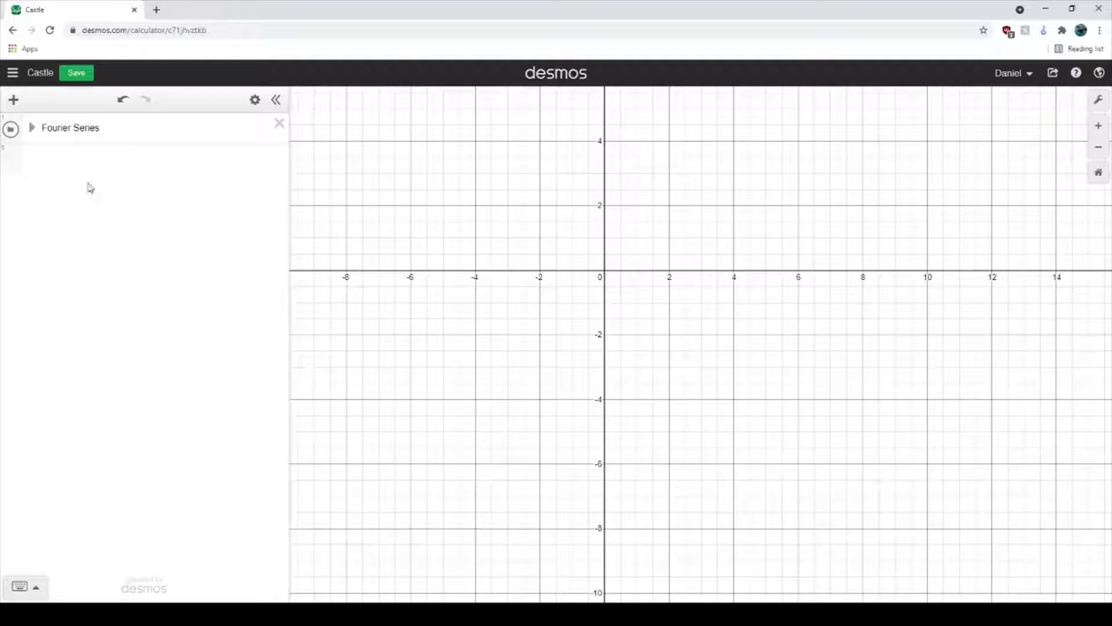
Expand the Fourier Series folder and graph y=sin⁻¹(sin(x)), replacing it with the graph of y=sgn(sin(x)).
left_click(32, 128)
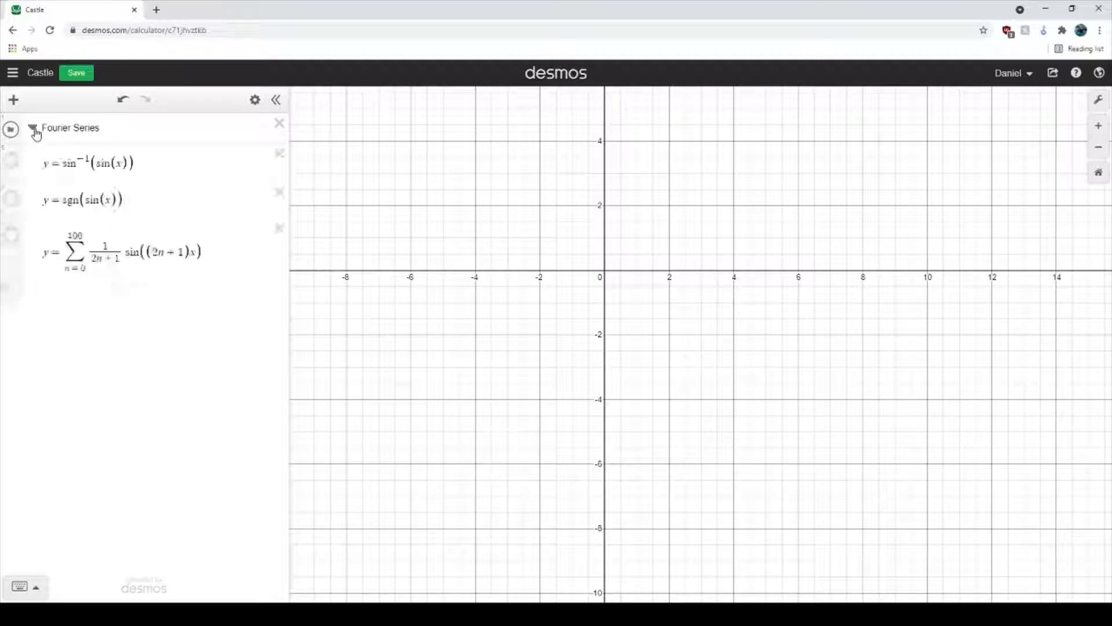
left_click(10, 165)
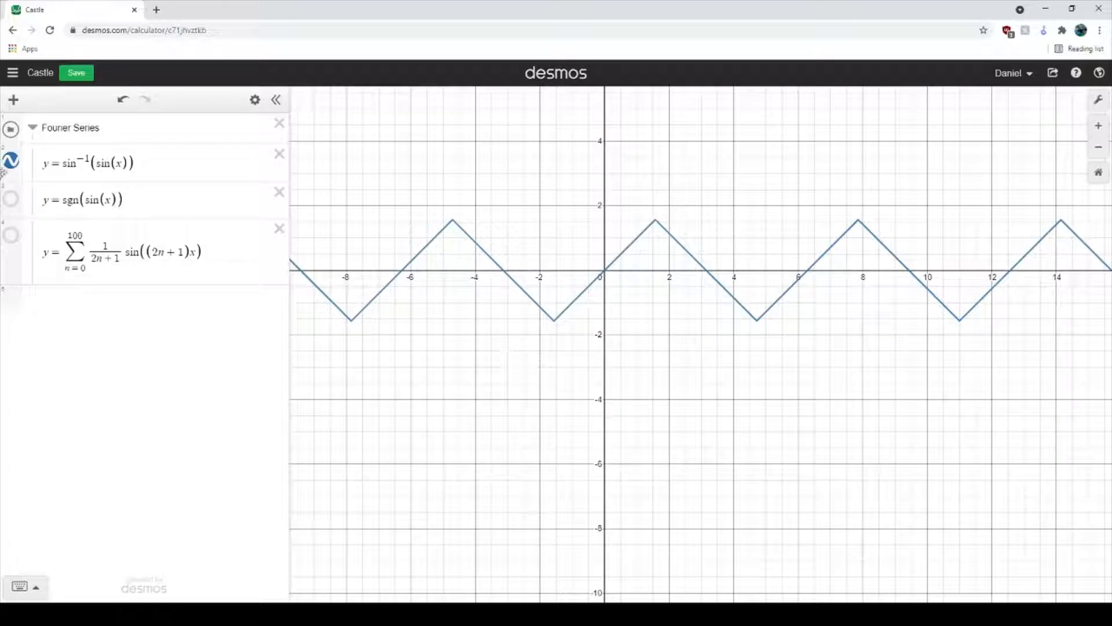
left_click(11, 161)
left_click(13, 204)
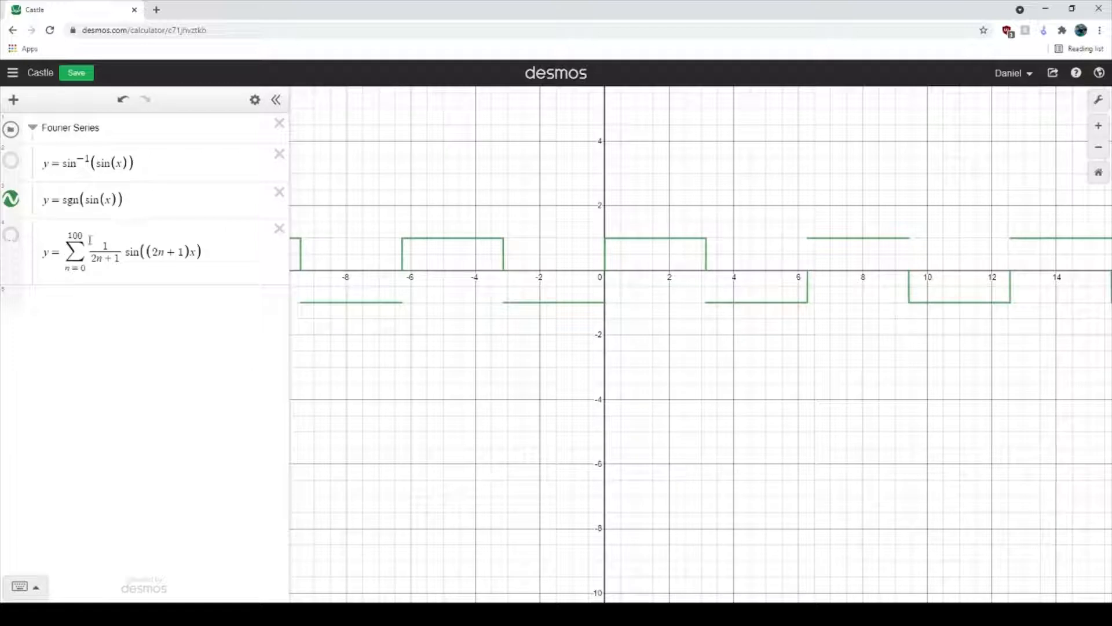
Set the upper limit of the sine sum to 10 and show its graph alongside y=sgn(sin(x)).
left_click_drag(90, 239, 168, 230)
left_click(169, 228)
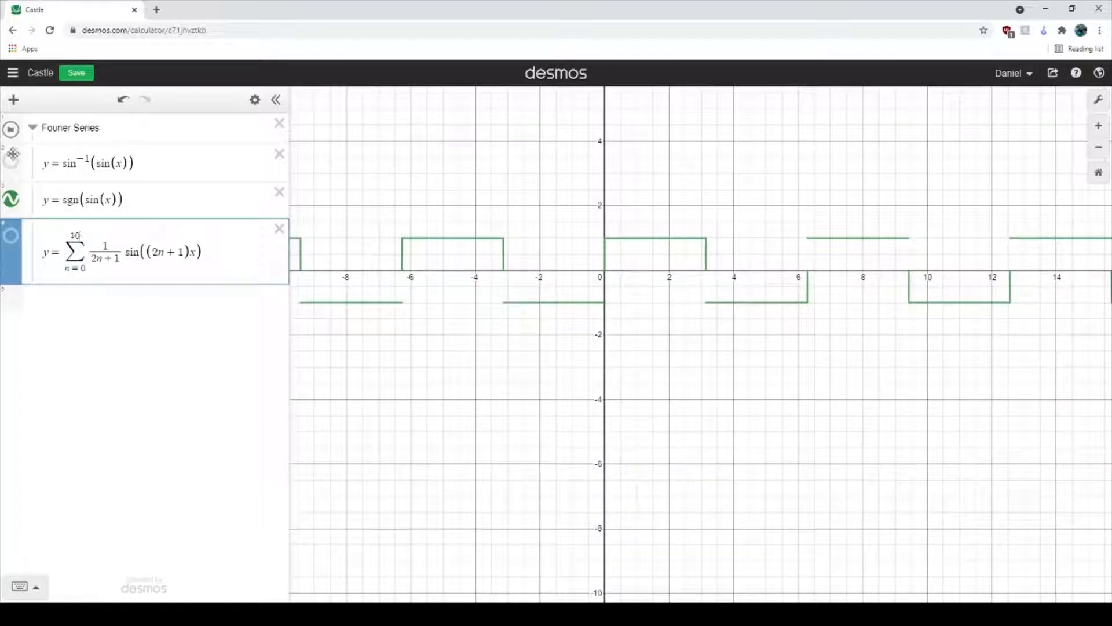
key("BackSpace")
left_click(12, 236)
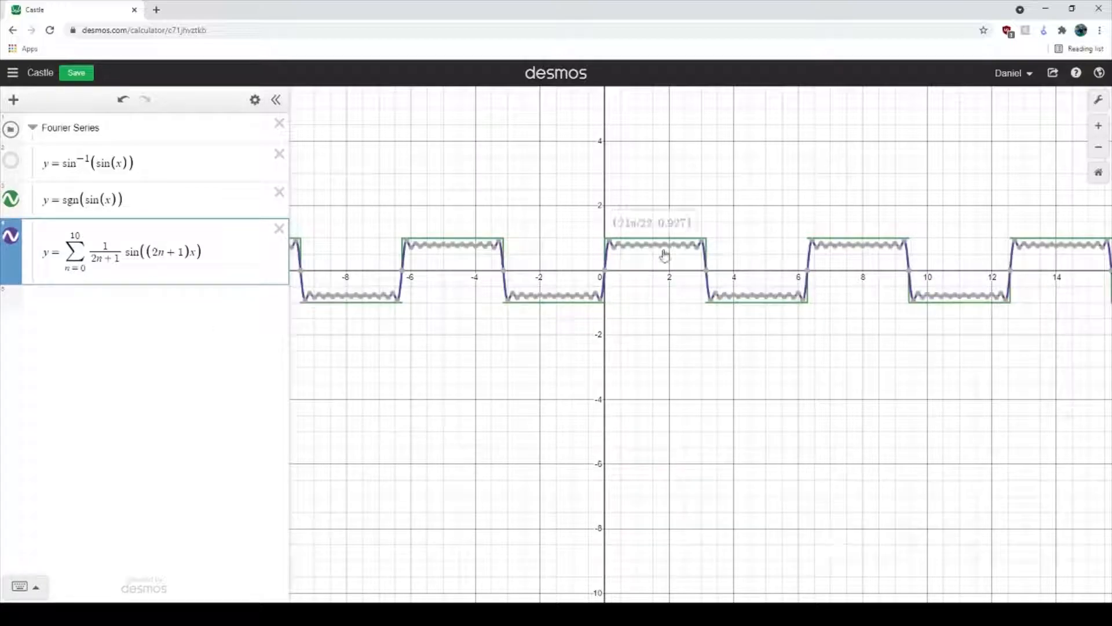
scroll(669, 333, "up", 1)
scroll(666, 328, "up", 3)
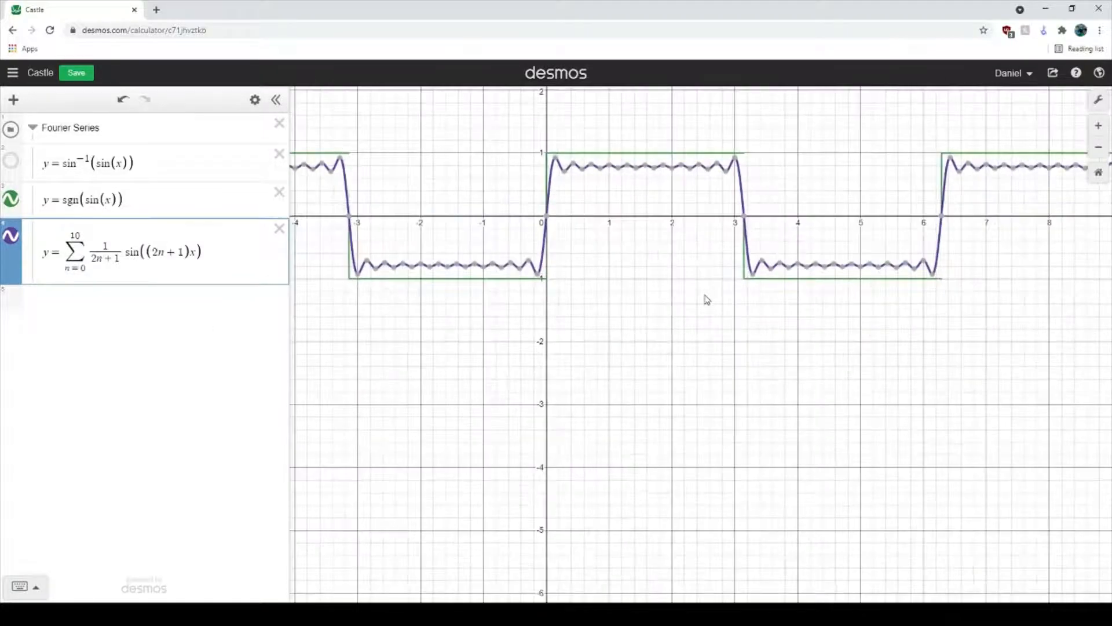
left_click_drag(705, 298, 701, 348)
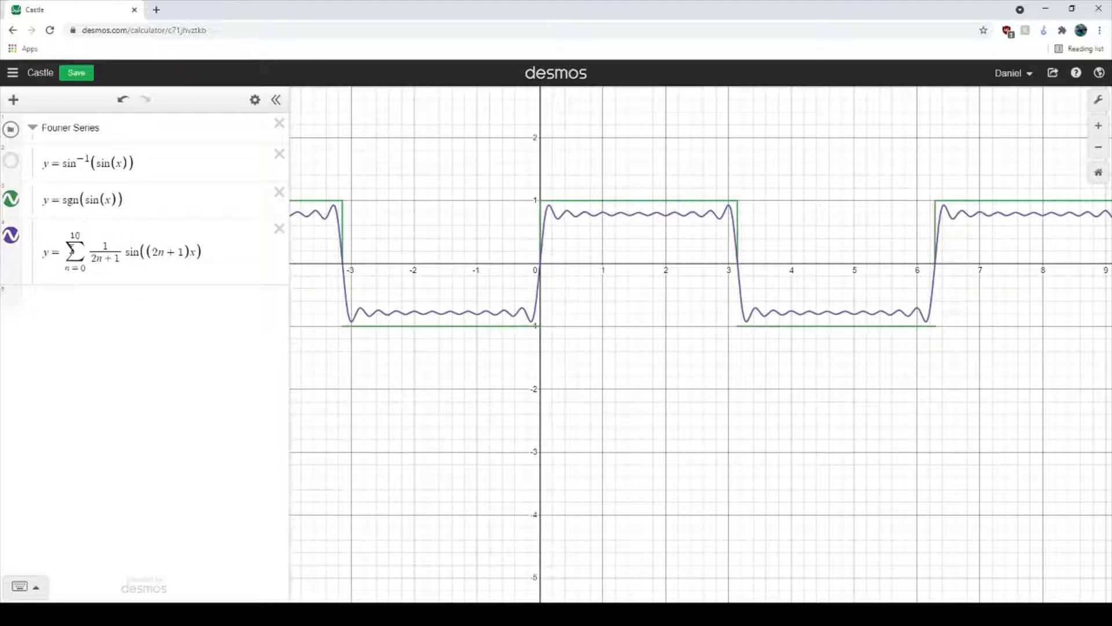
Set the upper limit of the sine sum to 100 and highlight the y=sgn(sin(x)) expression for comparison.
left_click(76, 236)
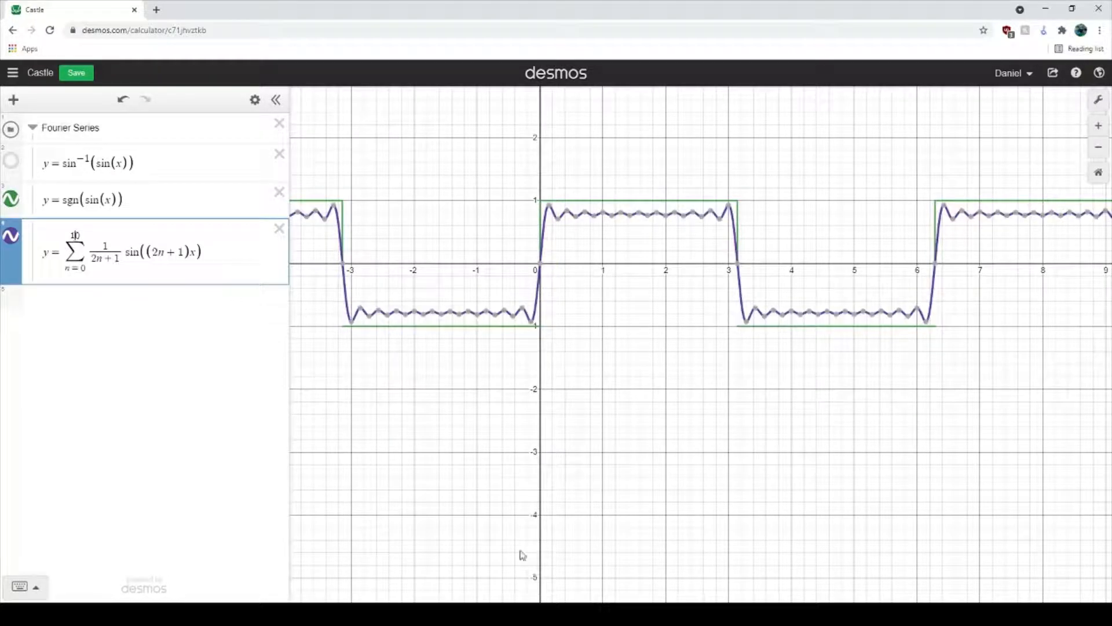
type("0")
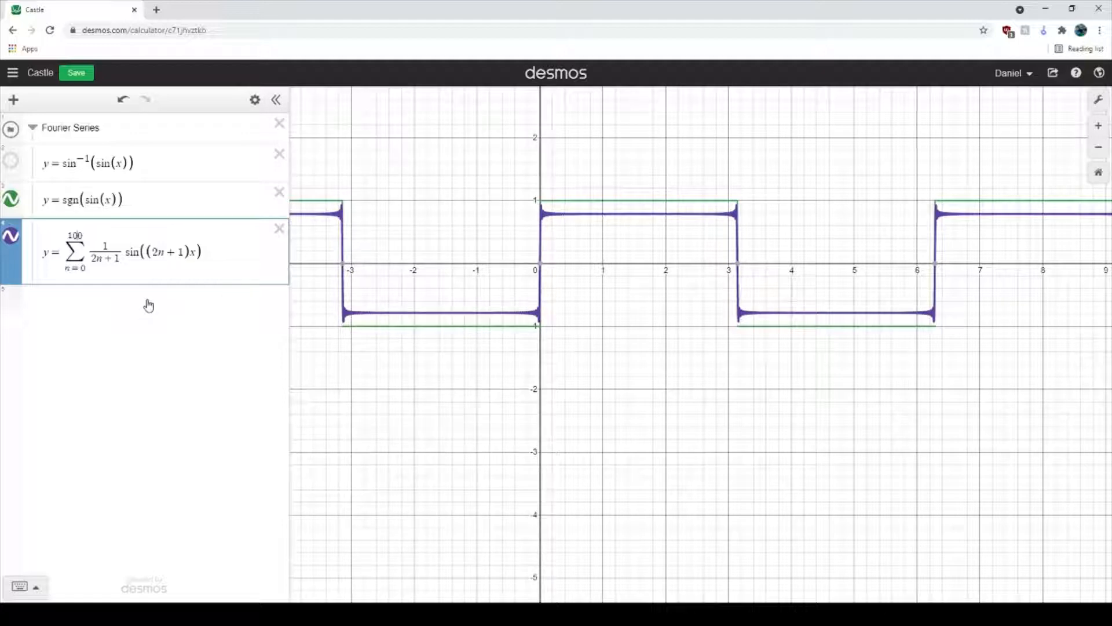
left_click_drag(129, 197, 36, 197)
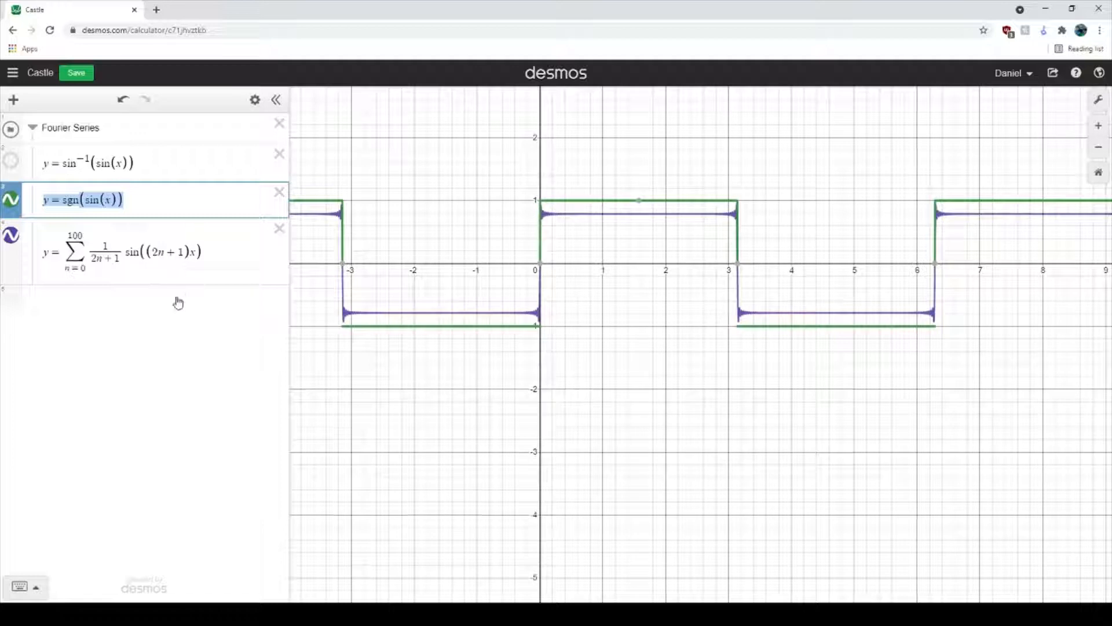
Hide the sine sum's graph to view y=sgn(sin(x)) alone, undoing the deletion of that expression.
left_click(11, 235)
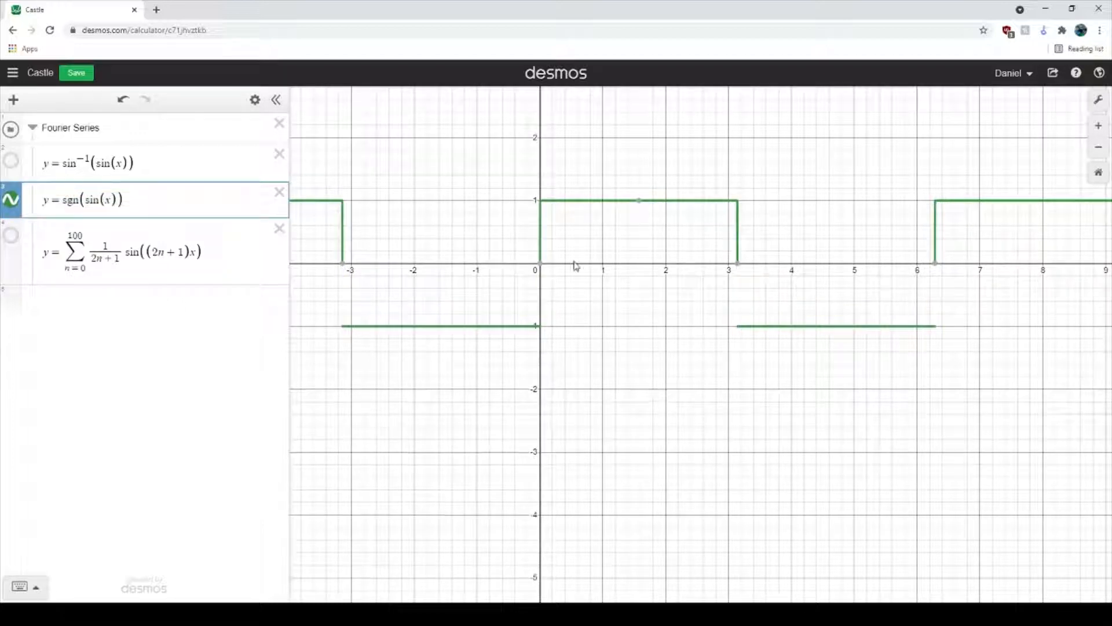
left_click_drag(562, 406, 797, 454)
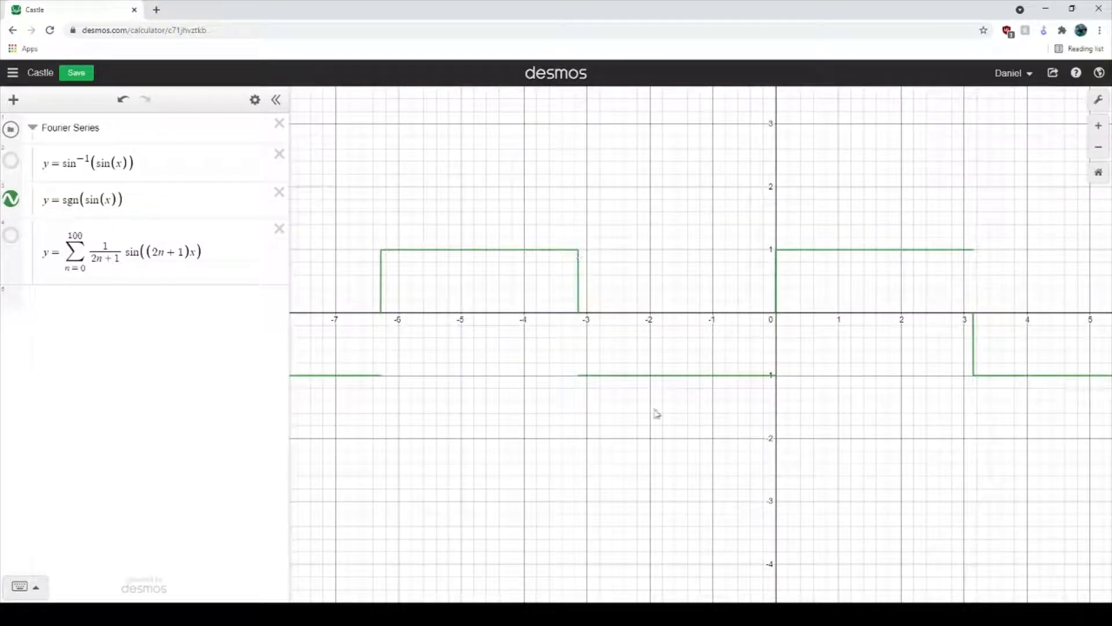
scroll(581, 452, "down", 1)
scroll(582, 452, "up", 1)
scroll(672, 456, "down", 1)
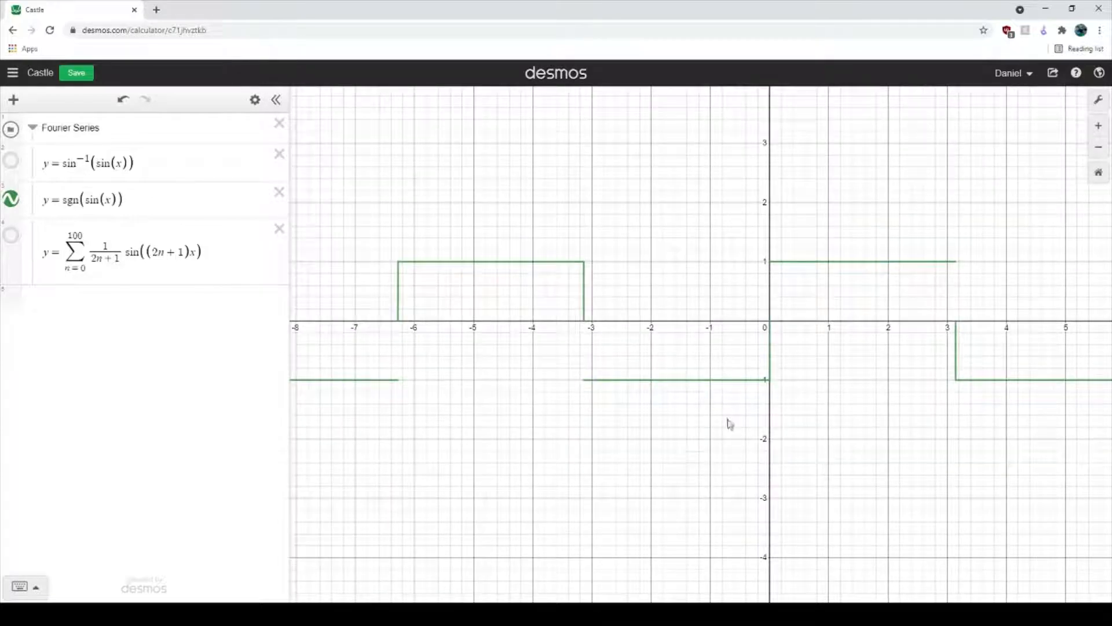
left_click(280, 192)
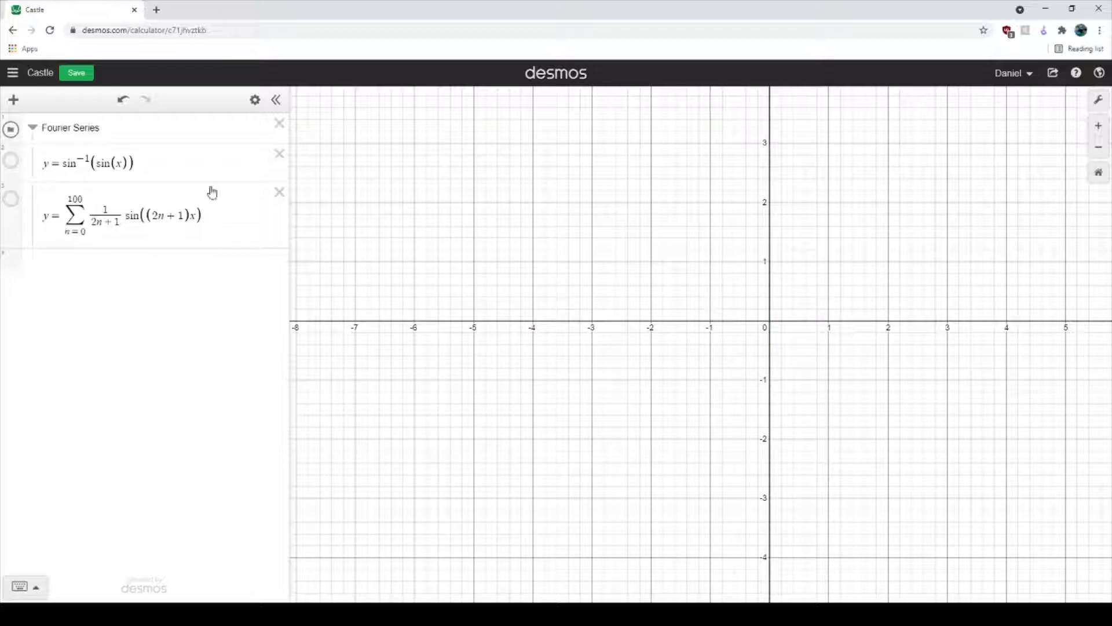
key("ctrl+z")
Show only the sine sum's graph, hide y=sgn(sin(x)), and examine the curve near its jumps.
left_click(12, 236)
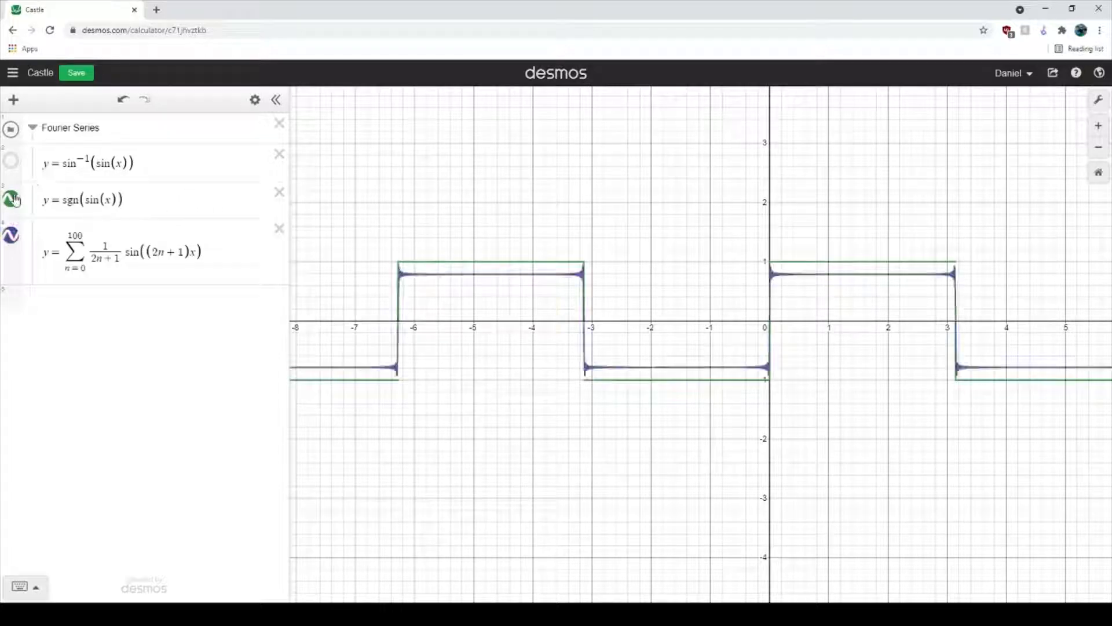
left_click(11, 199)
scroll(773, 415, "up", 4)
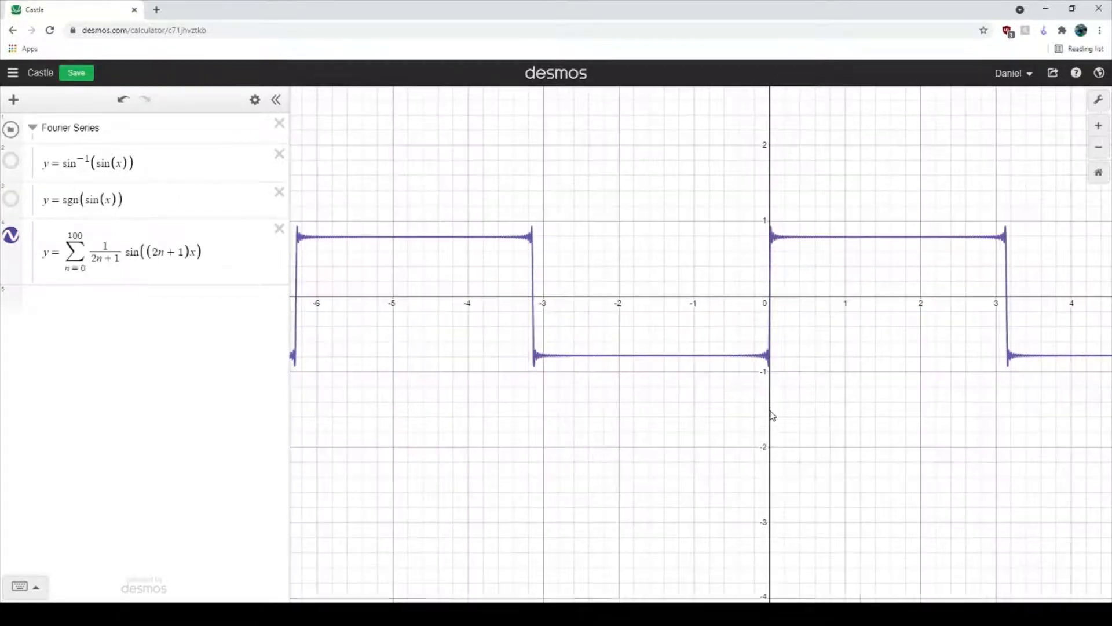
left_click_drag(862, 373, 690, 461)
scroll(763, 502, "up", 2)
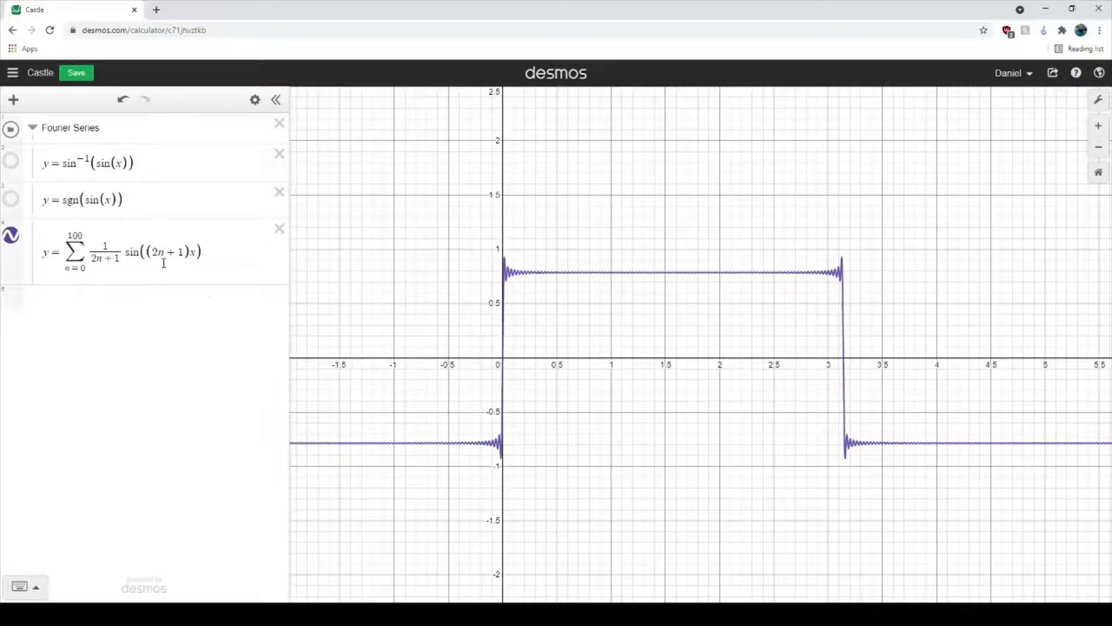
scroll(665, 477, "down", 1)
left_click_drag(388, 578, 613, 444)
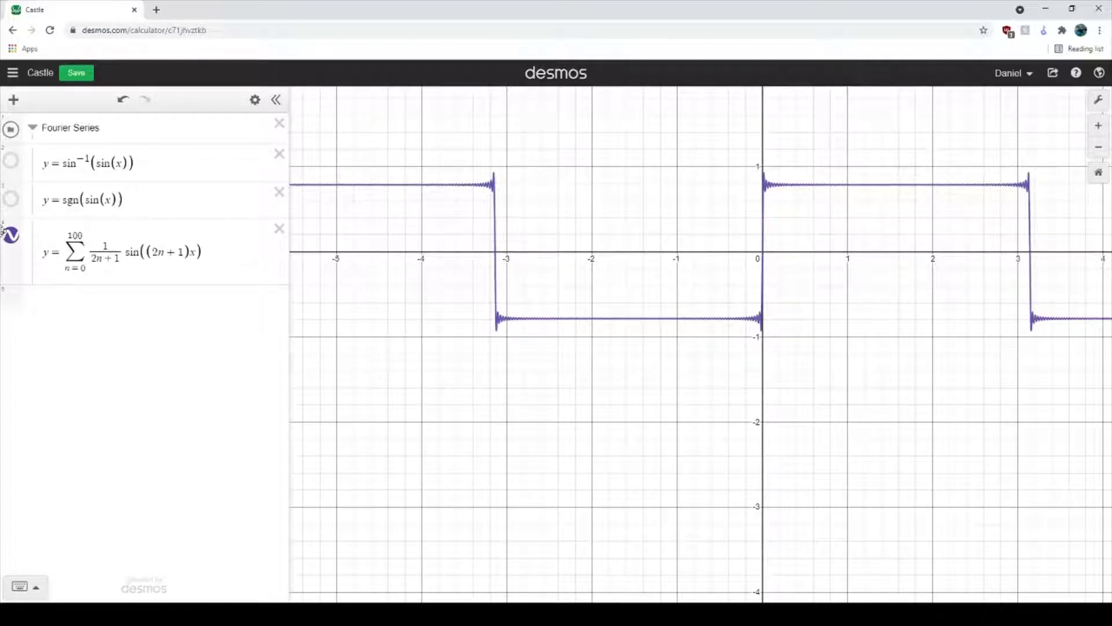
Hide the sine sum, show y=sgn(sin(x)) instead, and inspect the square wave over several periods.
left_click(11, 235)
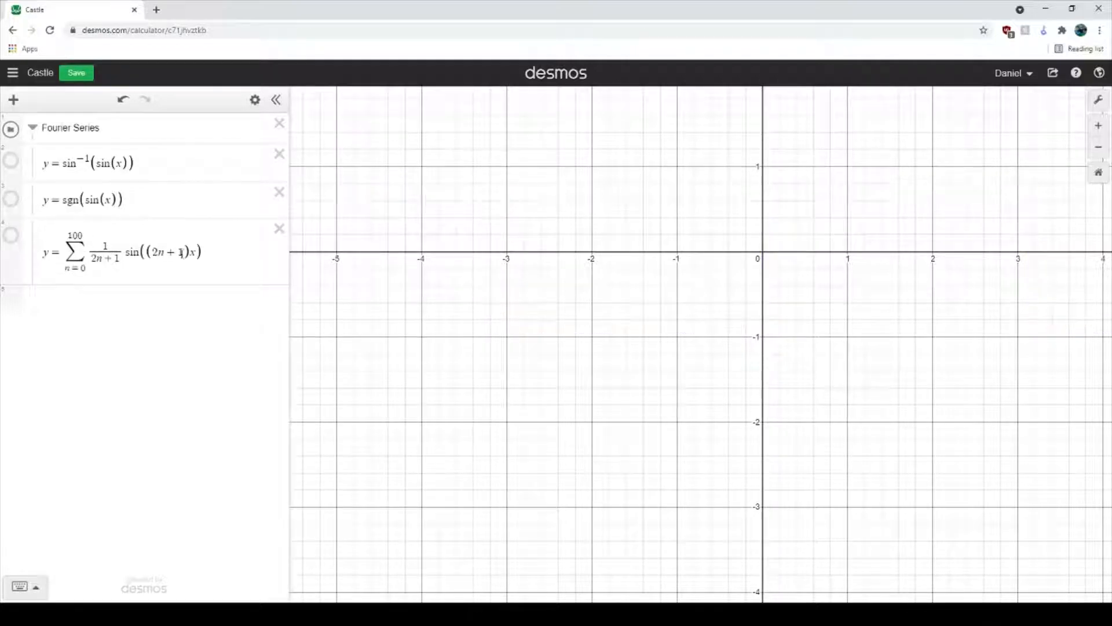
left_click(11, 200)
scroll(708, 477, "down", 2)
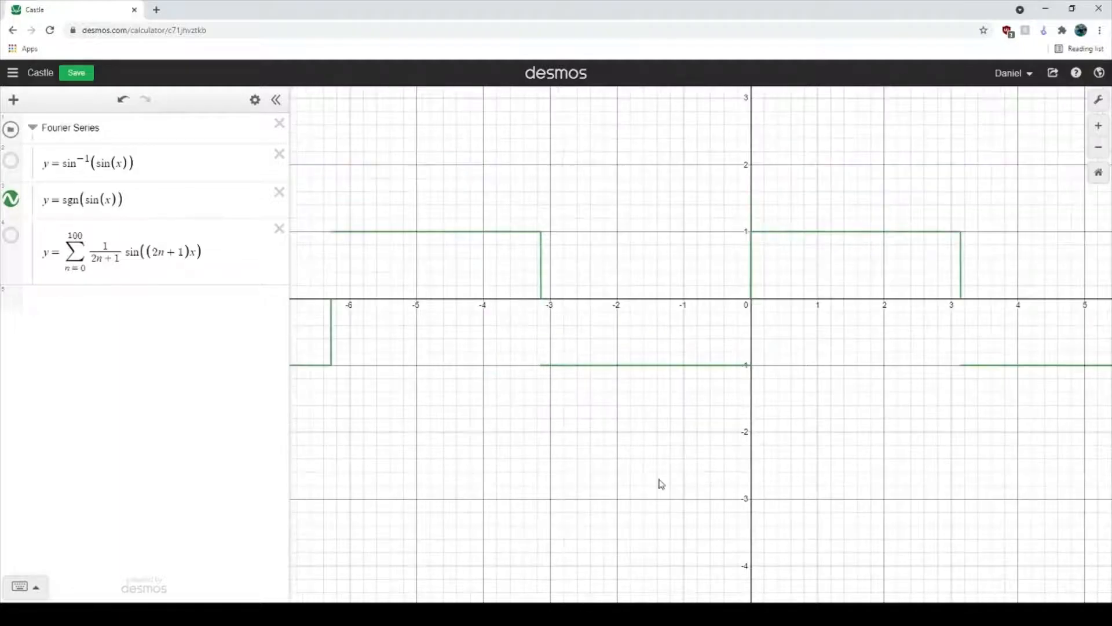
left_click_drag(444, 394, 698, 388)
left_click_drag(952, 430, 679, 473)
scroll(782, 464, "down", 2)
scroll(778, 465, "down", 2)
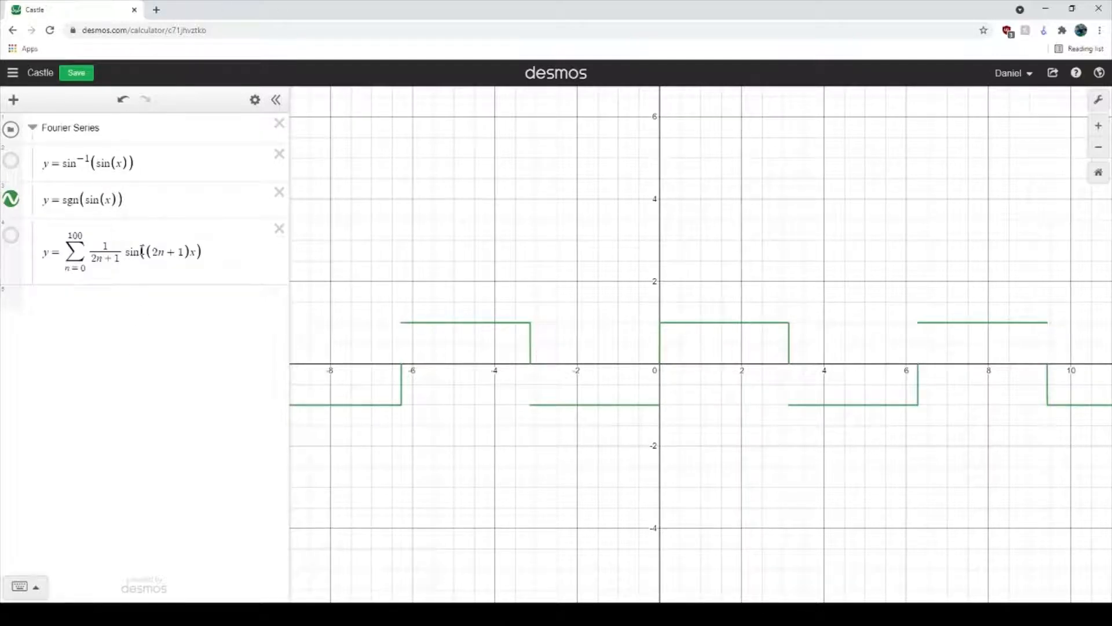
Hide the y=sgn(sin(x)) graph and collapse the Fourier Series folder.
left_click_drag(154, 206, 39, 203)
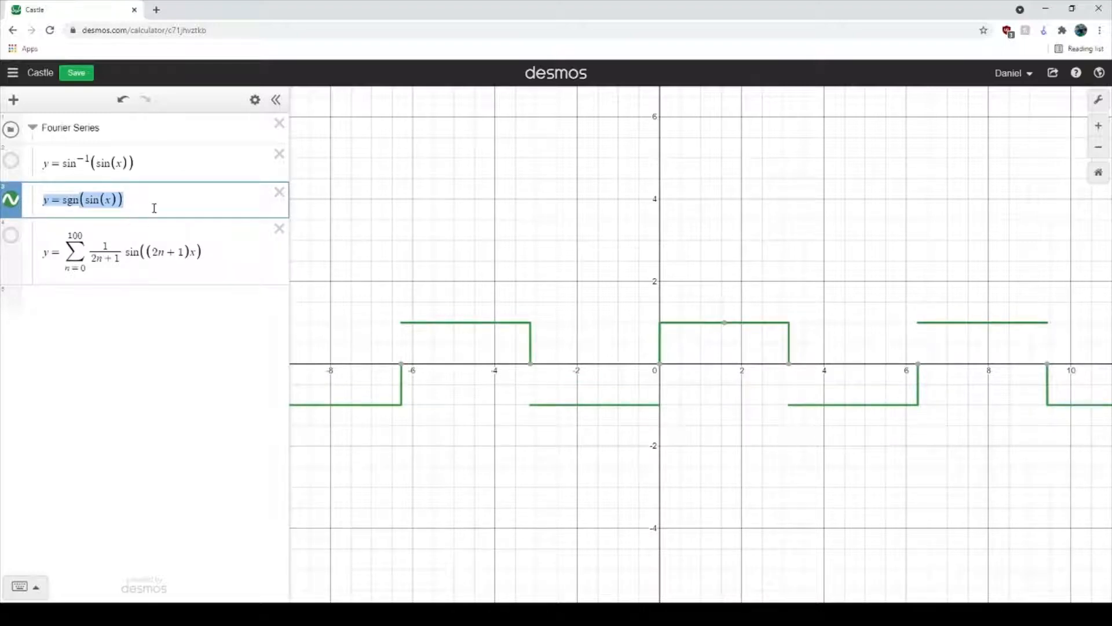
left_click(11, 202)
left_click(32, 129)
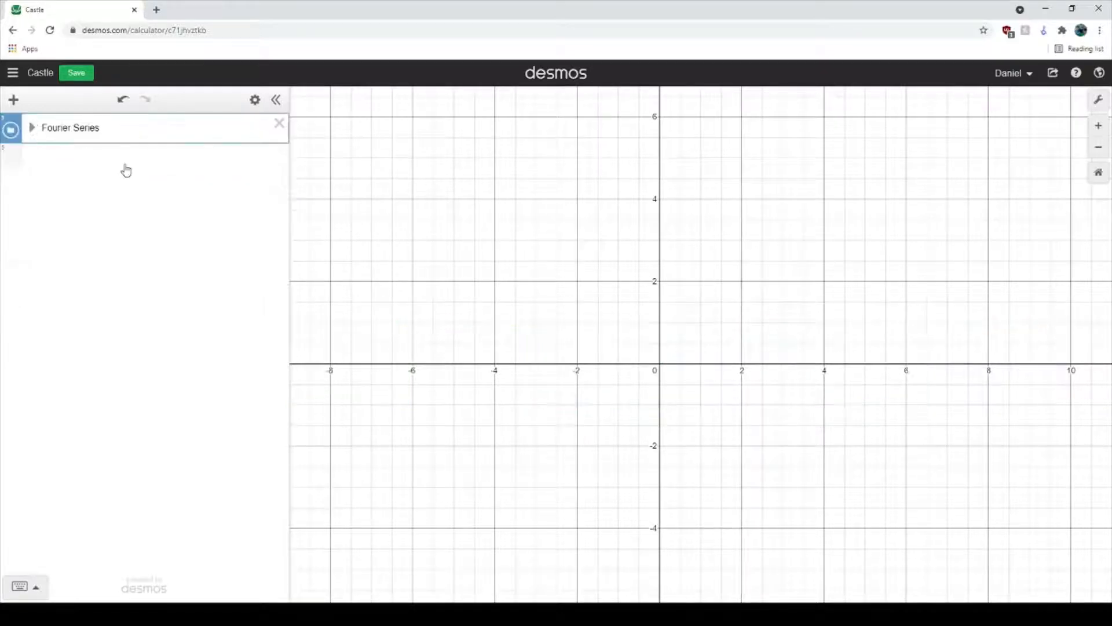
Add a folder named Castle and start an empty expression line below it.
left_click(14, 99)
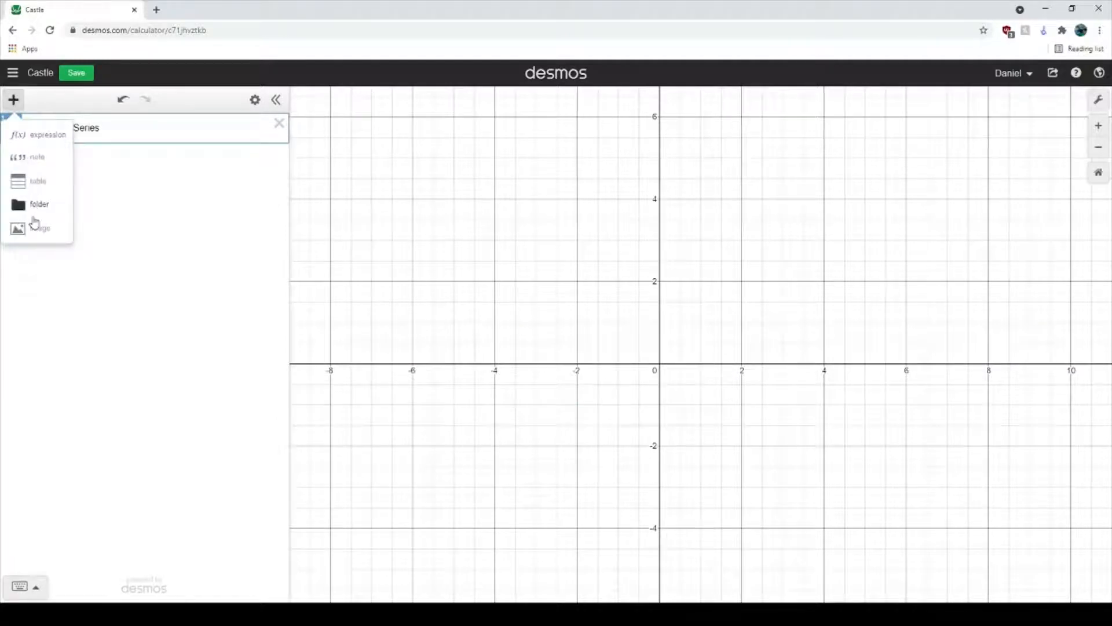
left_click(33, 204)
type("Castl")
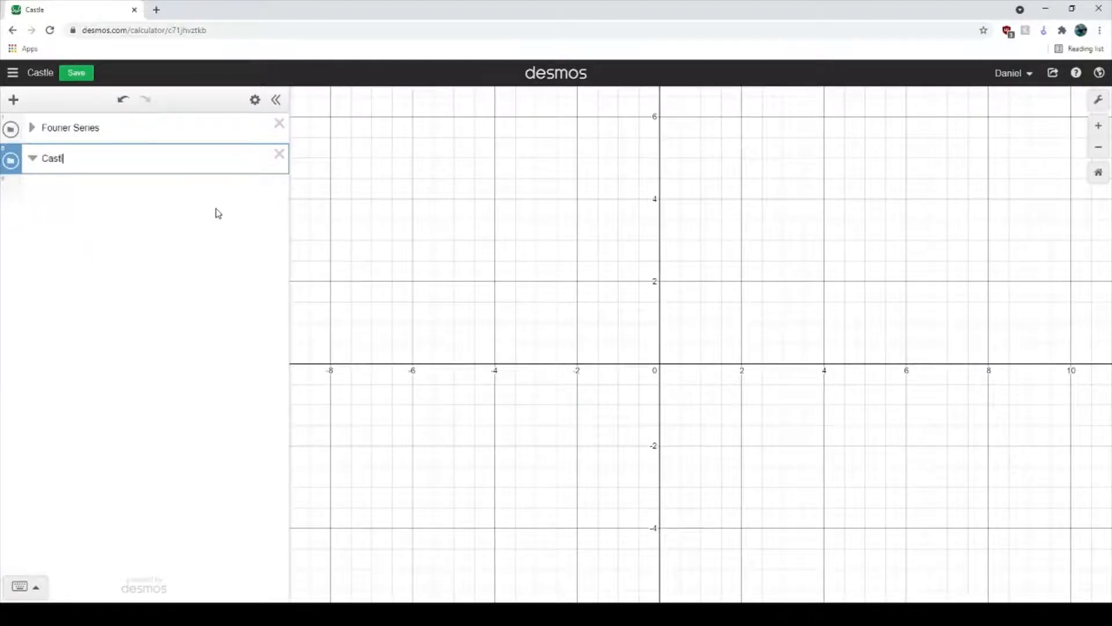
type("e")
key("Return")
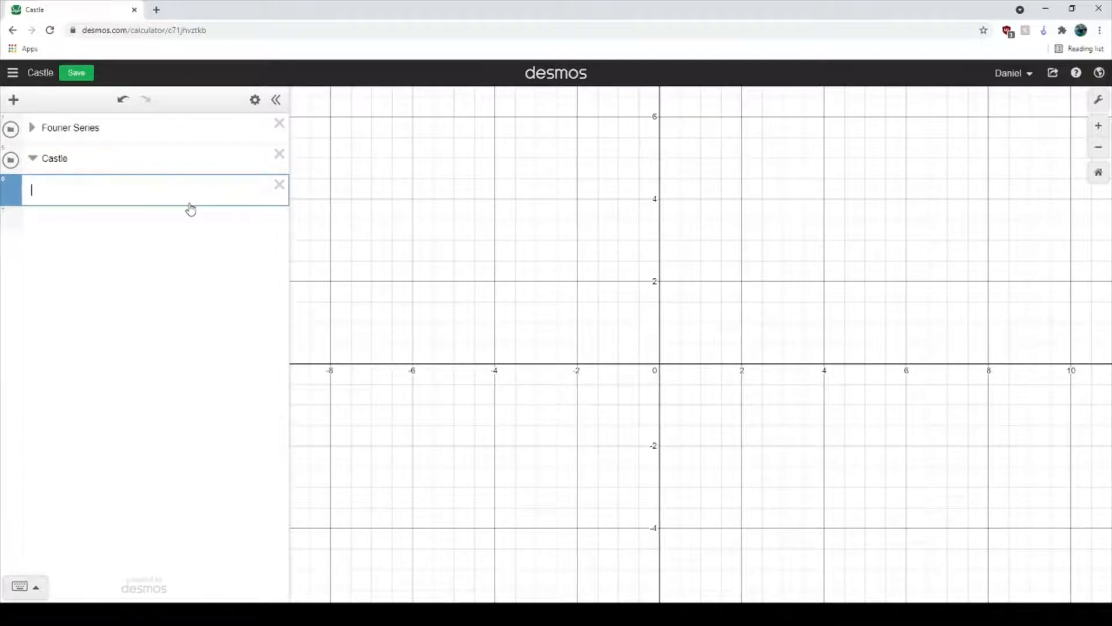
Enter y=sgn(sin(x)) as the expression below the Castle folder and bring more periods of its graph into view.
type("y=sgn(sin(x))")
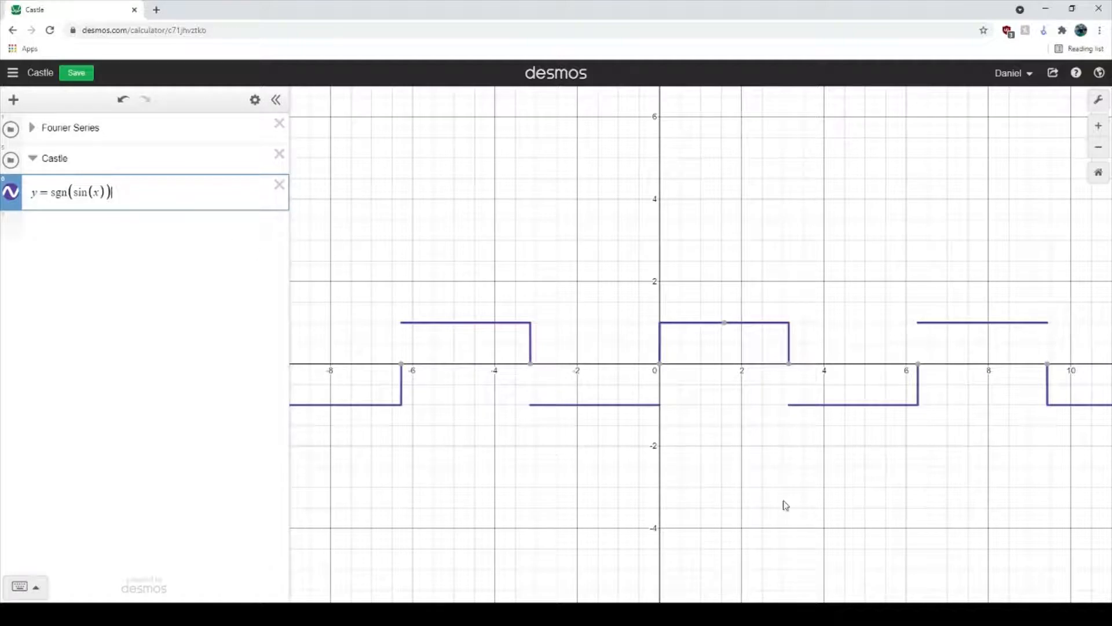
left_click_drag(786, 506, 712, 500)
scroll(722, 486, "down", 2)
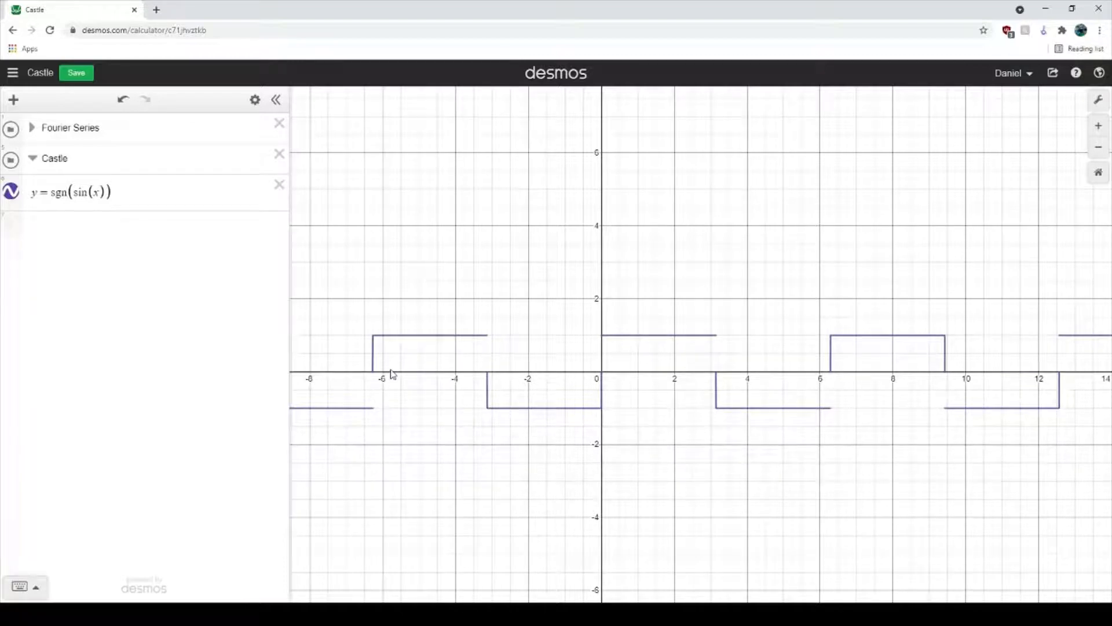
Try a factor of 2 in front of sgn(sin(x)) and remove it to compare the amplitudes.
left_click(53, 195)
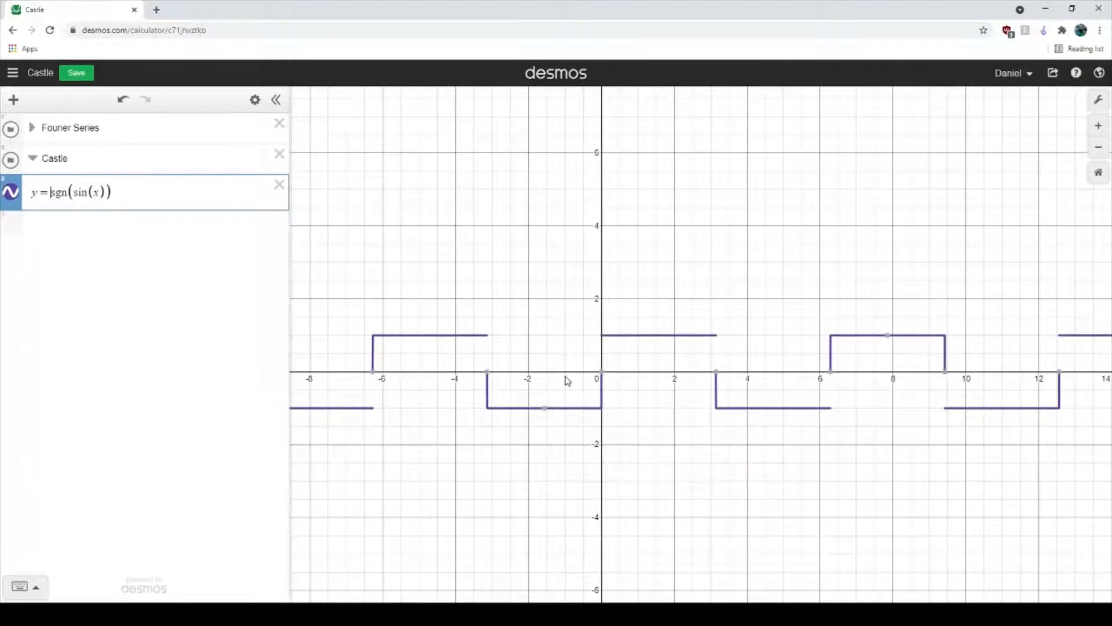
type("2")
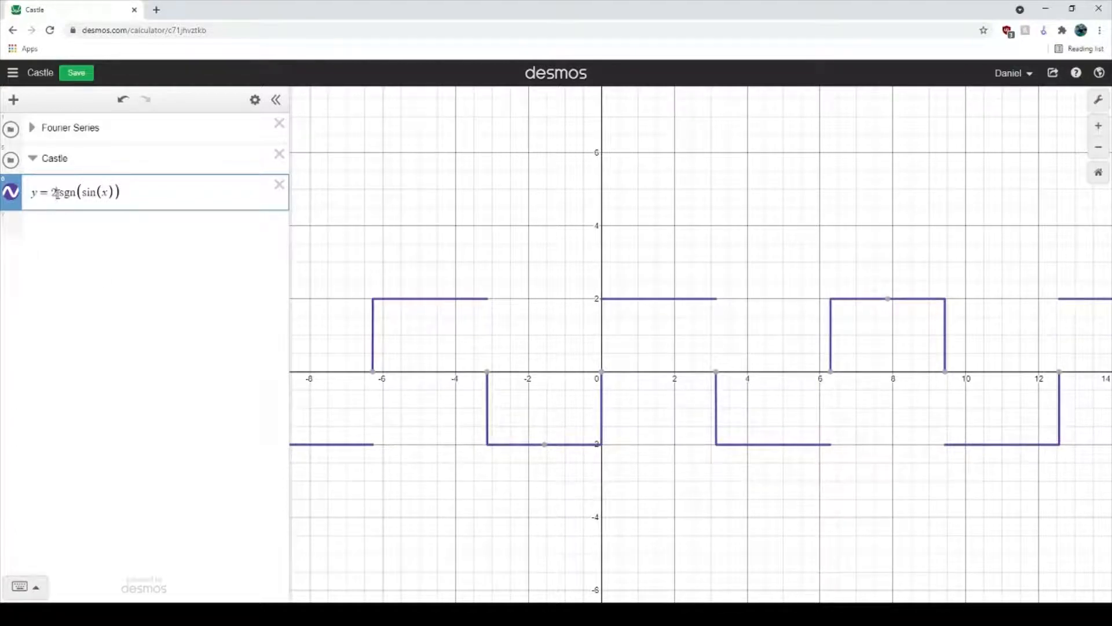
key("BackSpace")
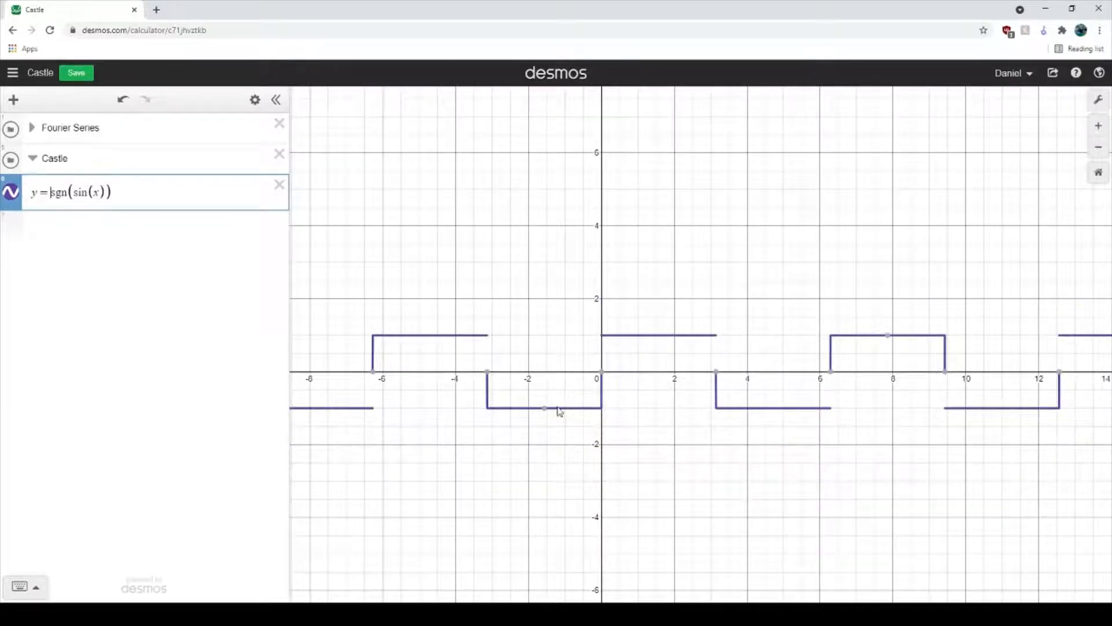
Set the square wave's amplitude to 2 by changing the expression to y=2sgn(sin(x)).
mouse_move(545, 413)
mouse_move(604, 342)
left_click(55, 192)
type("2")
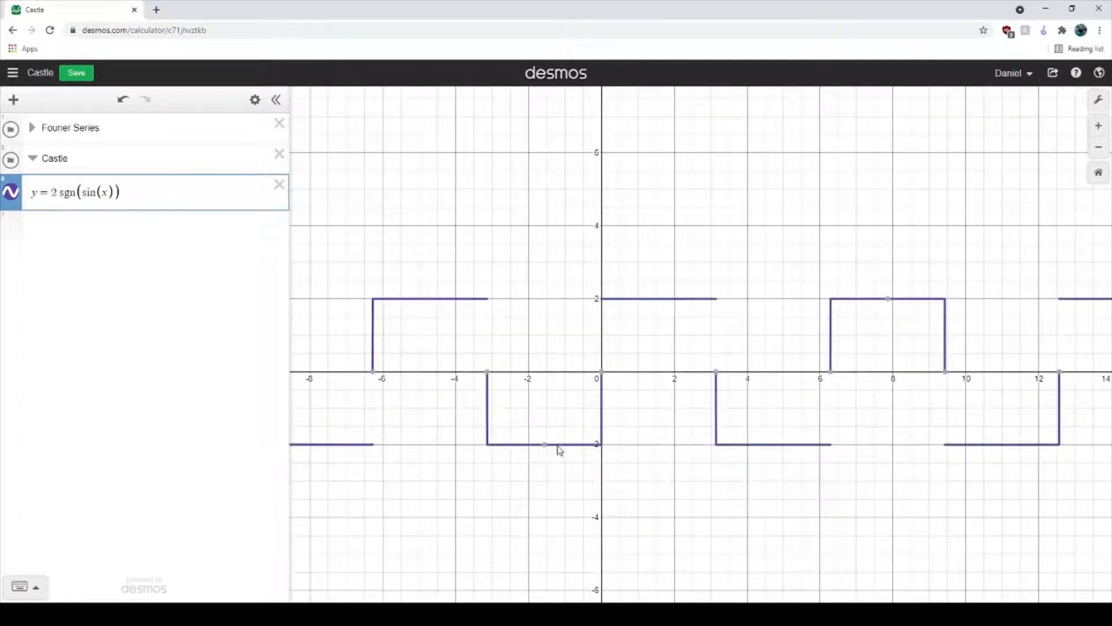
mouse_move(545, 452)
Try dividing x inside the sine by 3 and by 1.4, and remove the divisor.
type("/3")
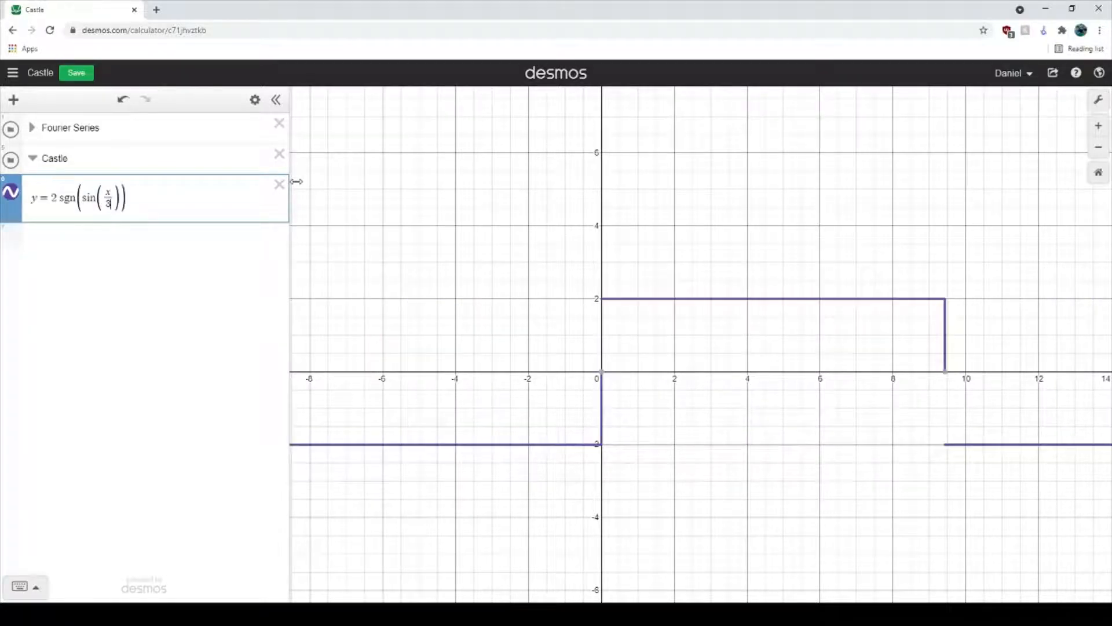
key("BackSpace")
type("1.4")
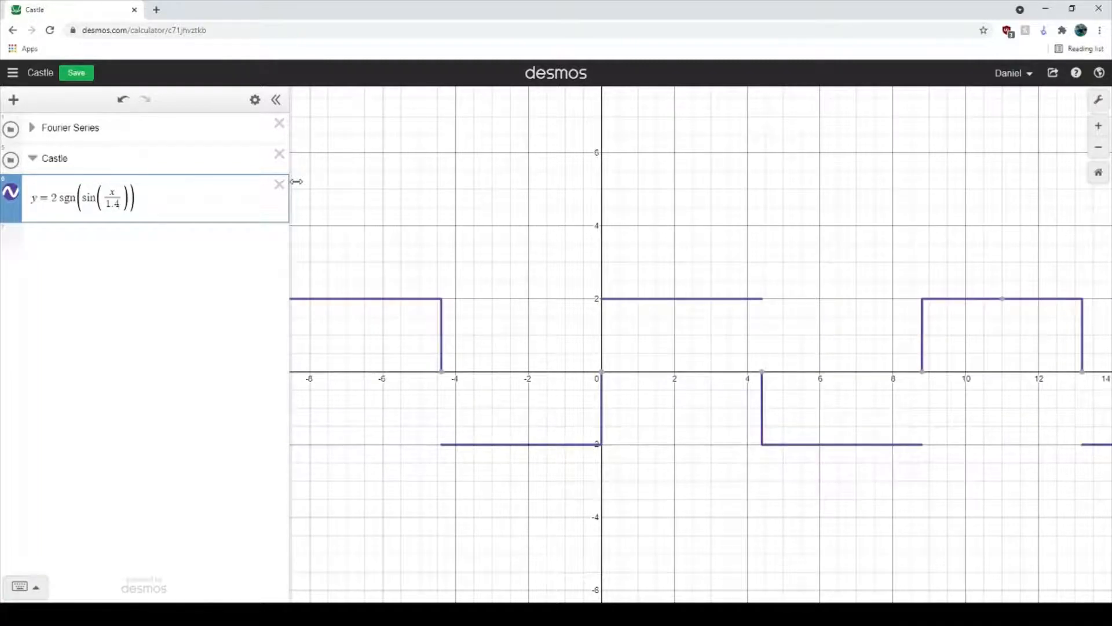
key("BackSpace")
key("BackSpace")
key("BackSpace")
key("BackSpace")
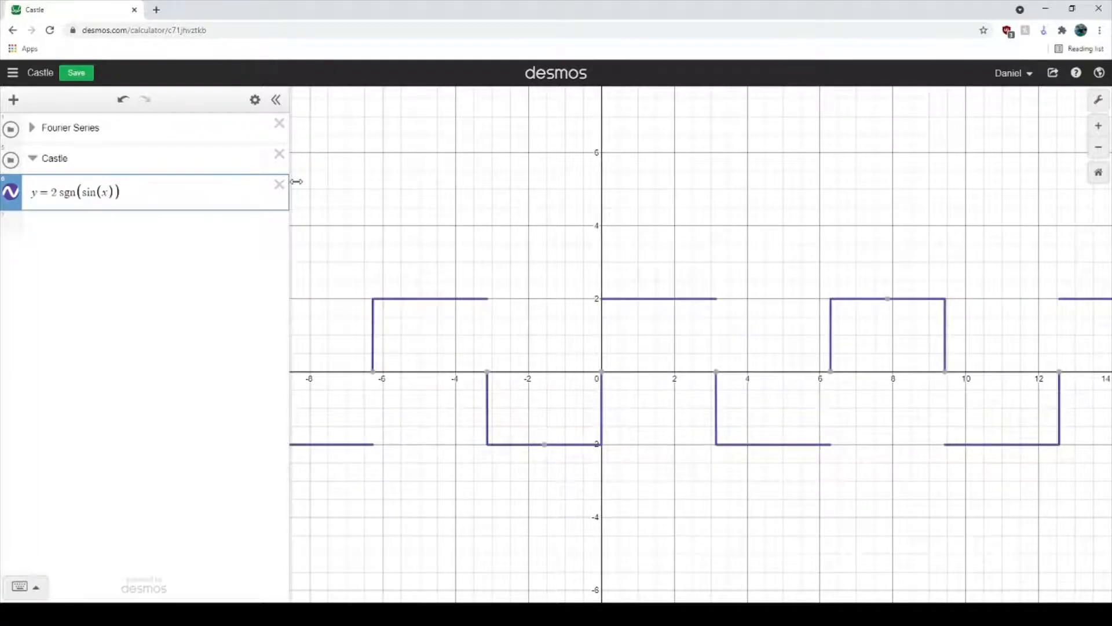
Remove the factor of 2 from the square wave and read the coordinates of its x-axis crossings near x=-6 and x=9.
left_click(58, 203)
key("BackSpace")
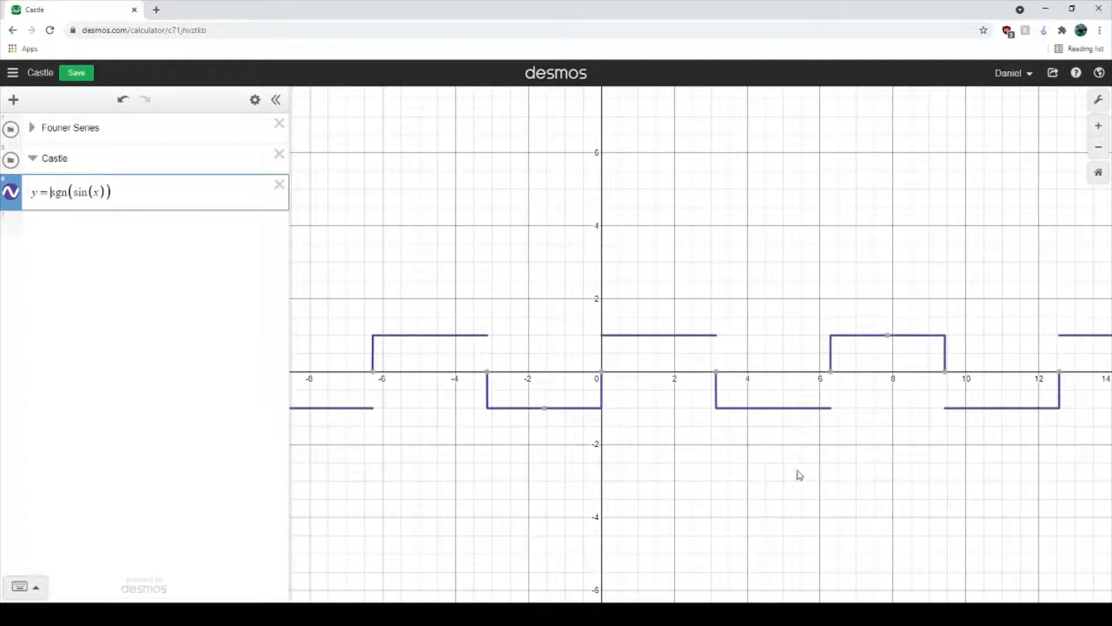
mouse_move(373, 376)
mouse_move(949, 378)
left_click(373, 372)
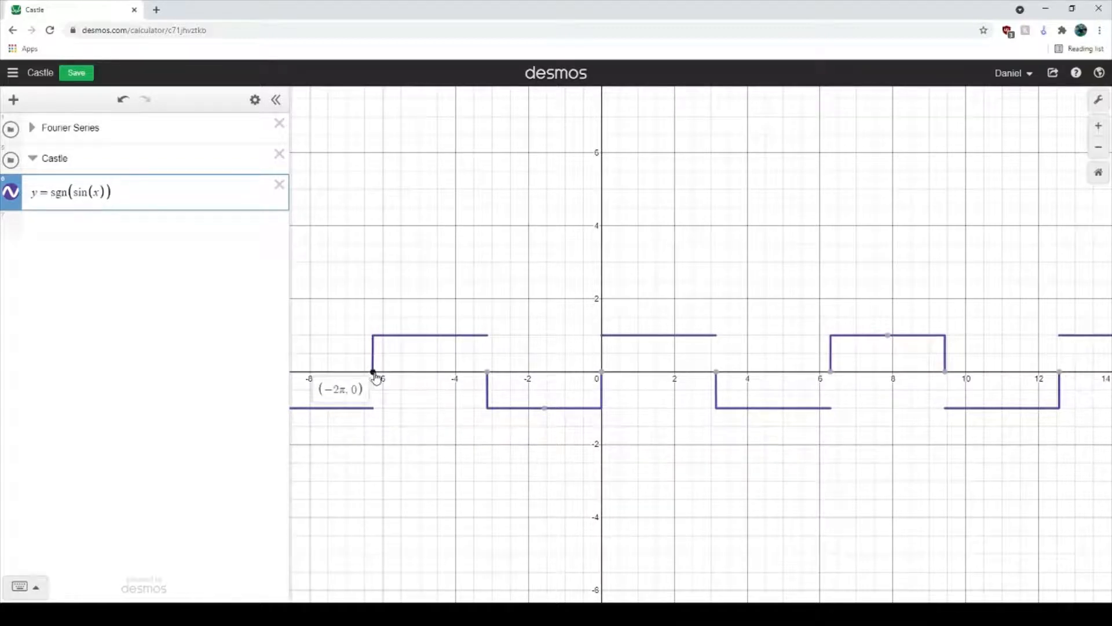
left_click(949, 374)
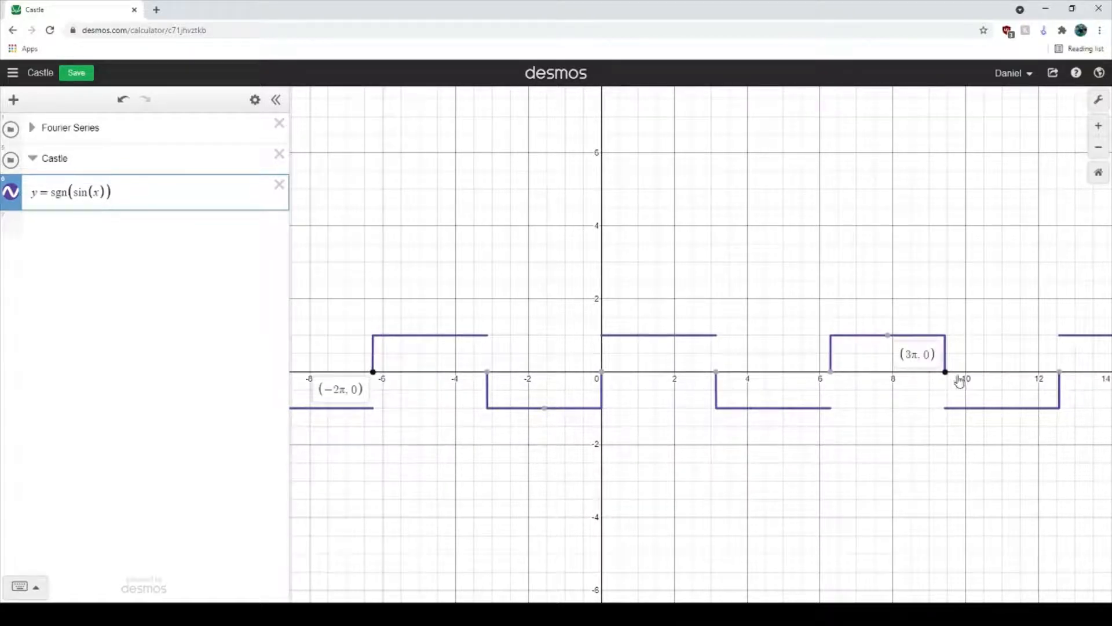
Restrict the square wave y=sgn(sin(x)) to the domain {-2π≤x≤3π}.
left_click(125, 198)
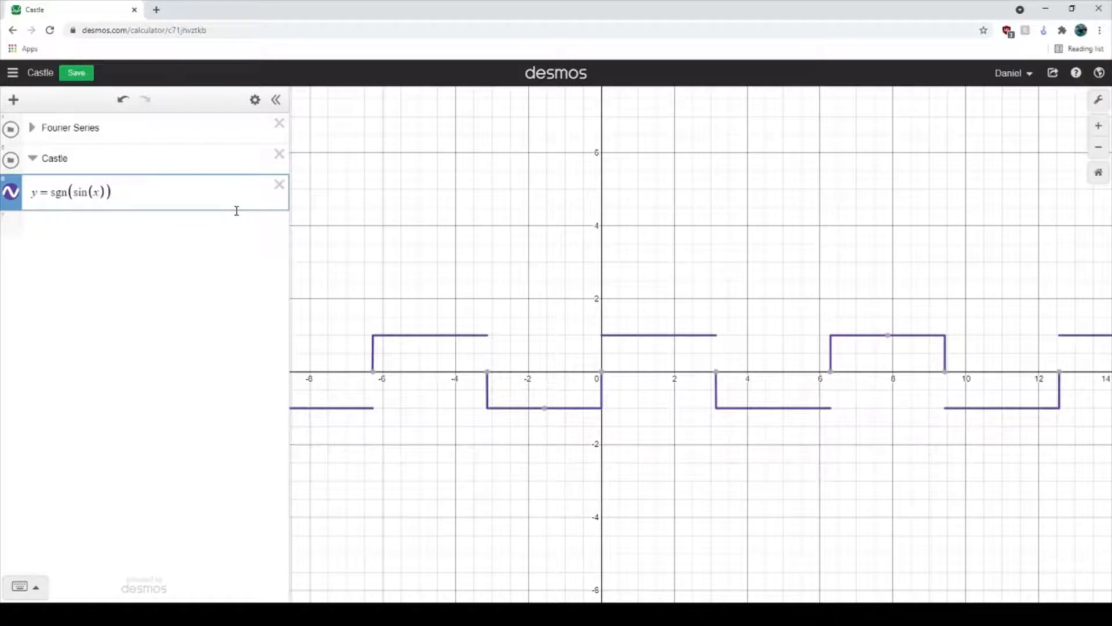
type("{-2pi")
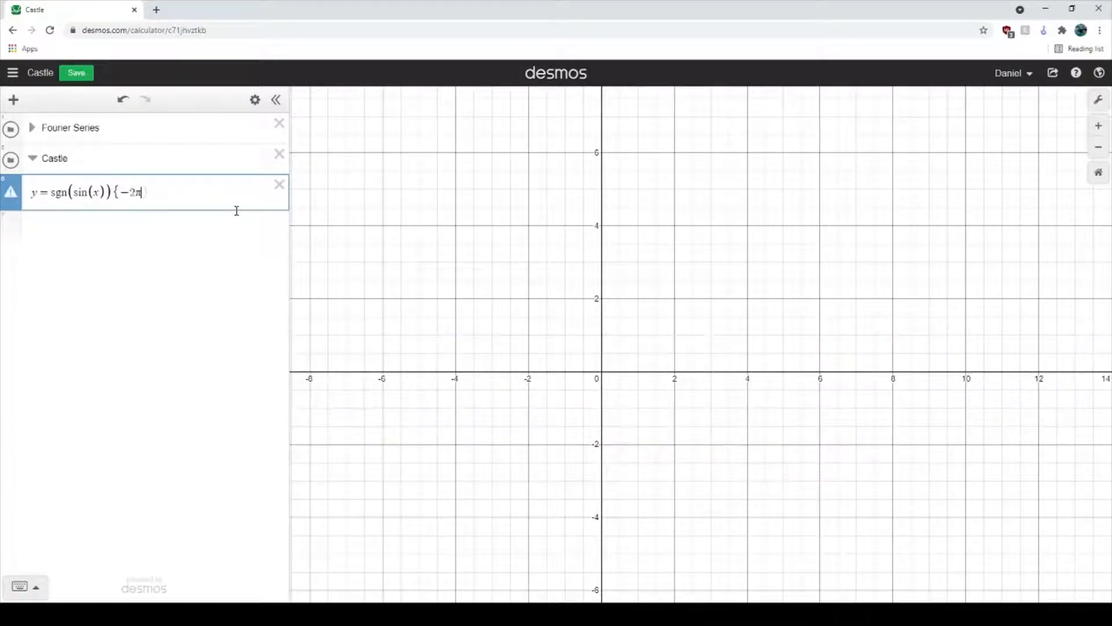
type("<=x")
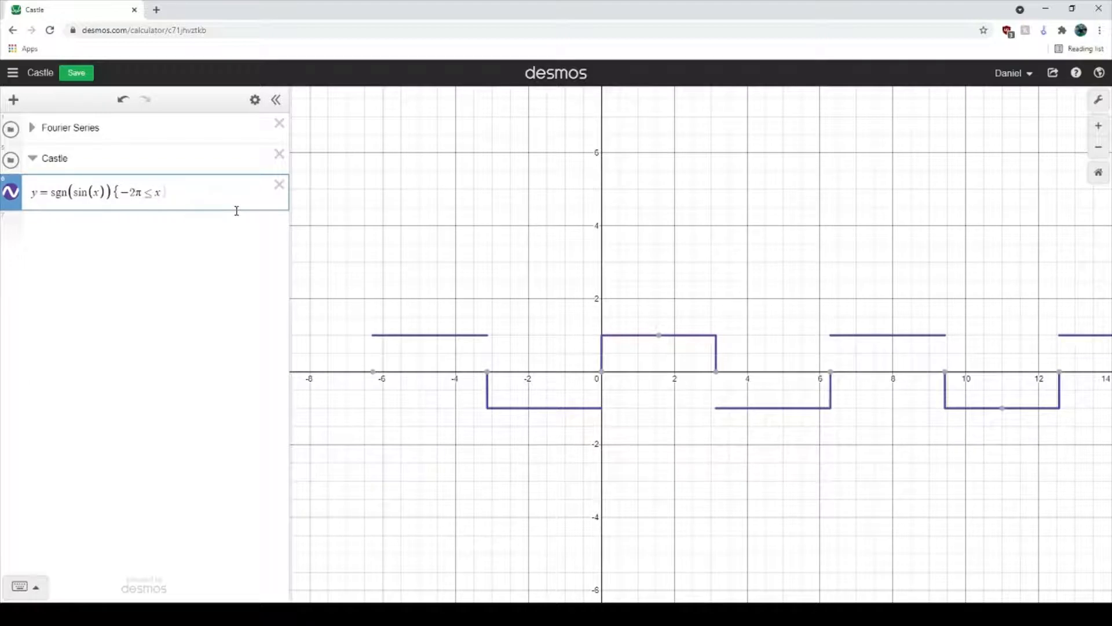
type("<=3pi")
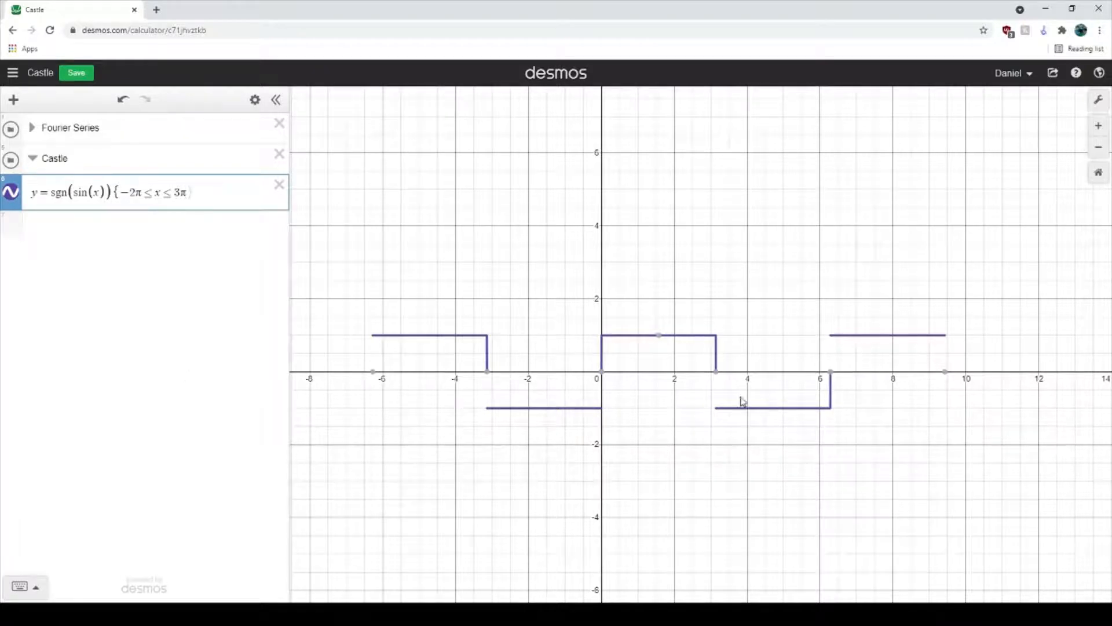
Examine the open ends of the restricted square wave and look at the expressions in the Fourier Series folder.
scroll(555, 484, "down", 1)
left_click_drag(604, 514, 600, 413)
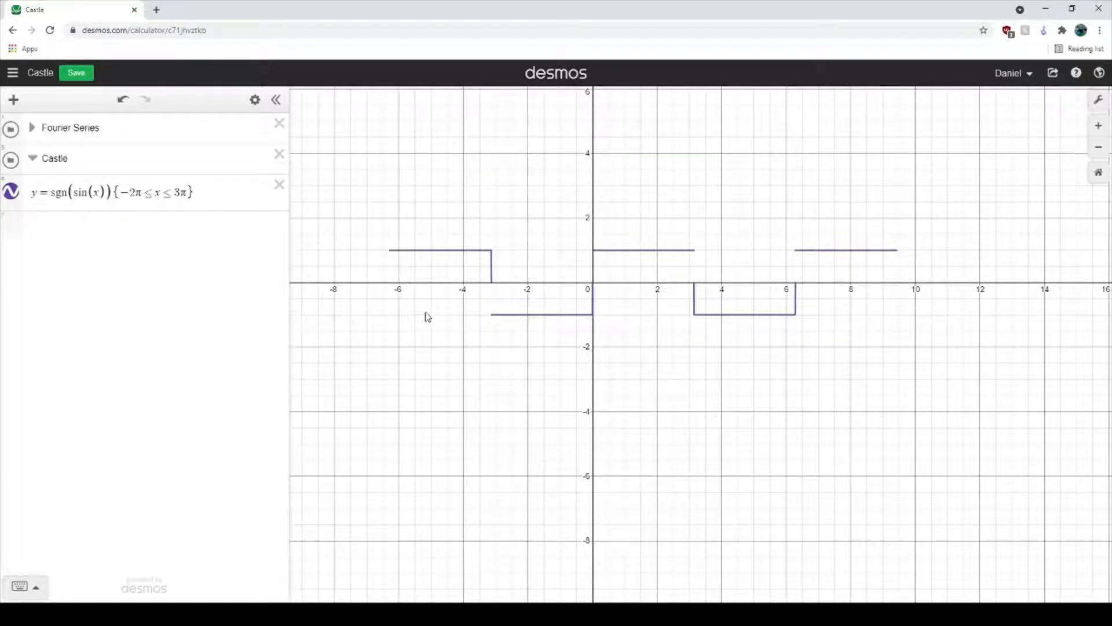
left_click(390, 252)
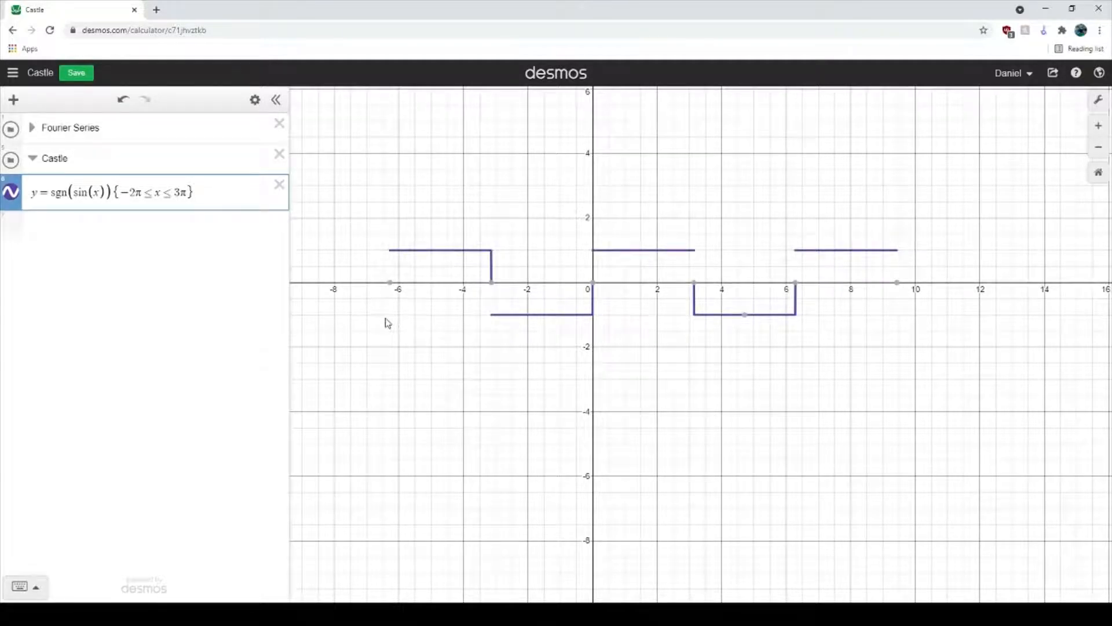
scroll(388, 323, "up", 2)
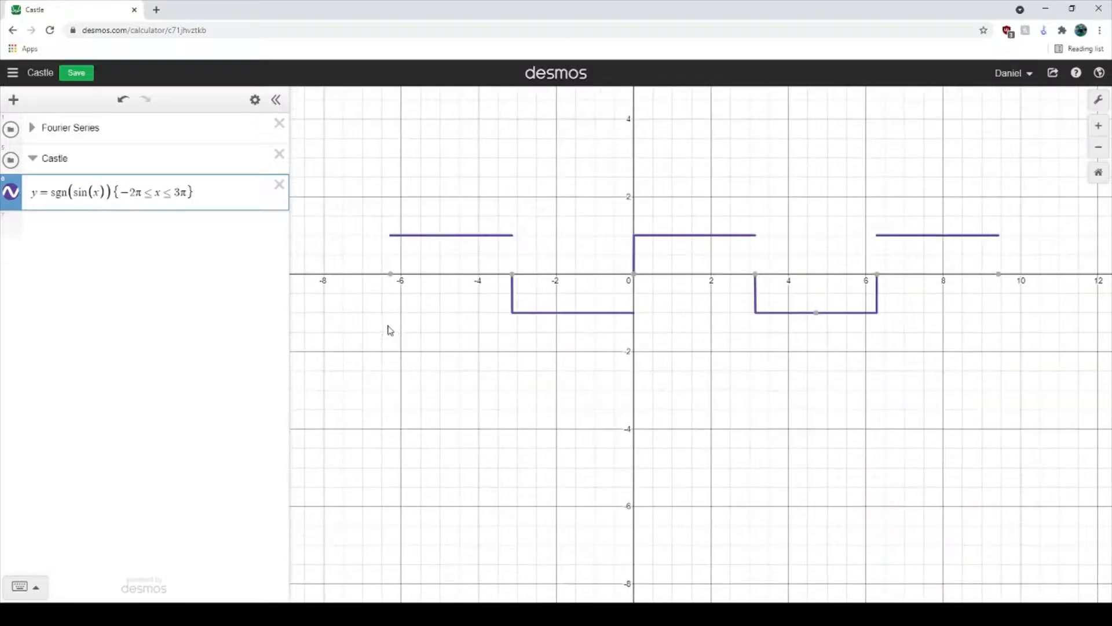
scroll(391, 330, "up", 1)
scroll(394, 333, "down", 2)
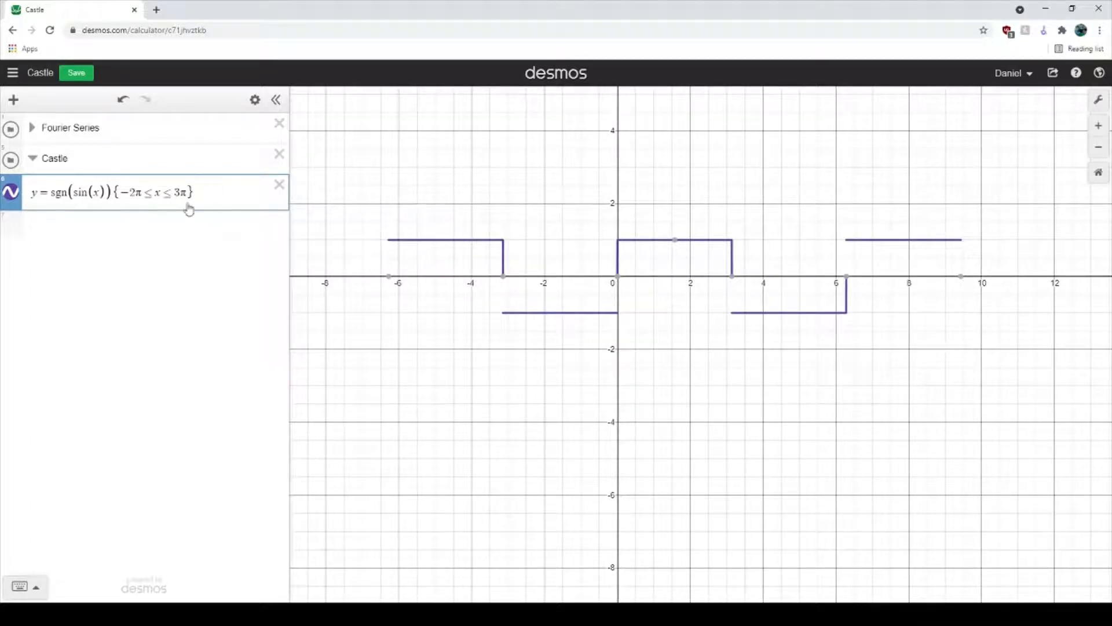
left_click(225, 193)
left_click(32, 129)
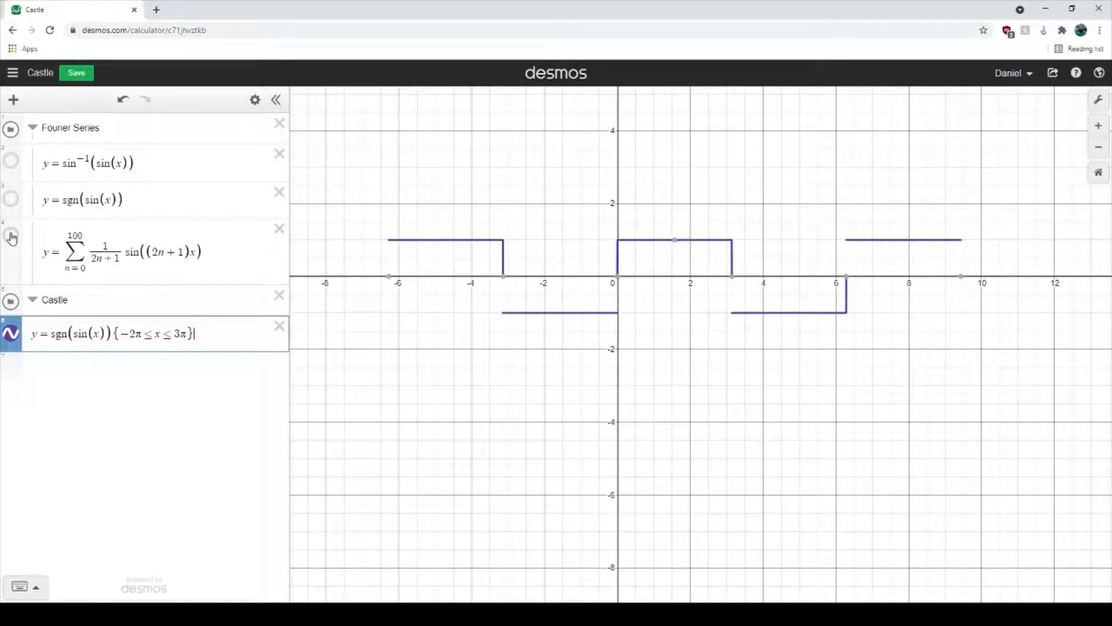
left_click(32, 127)
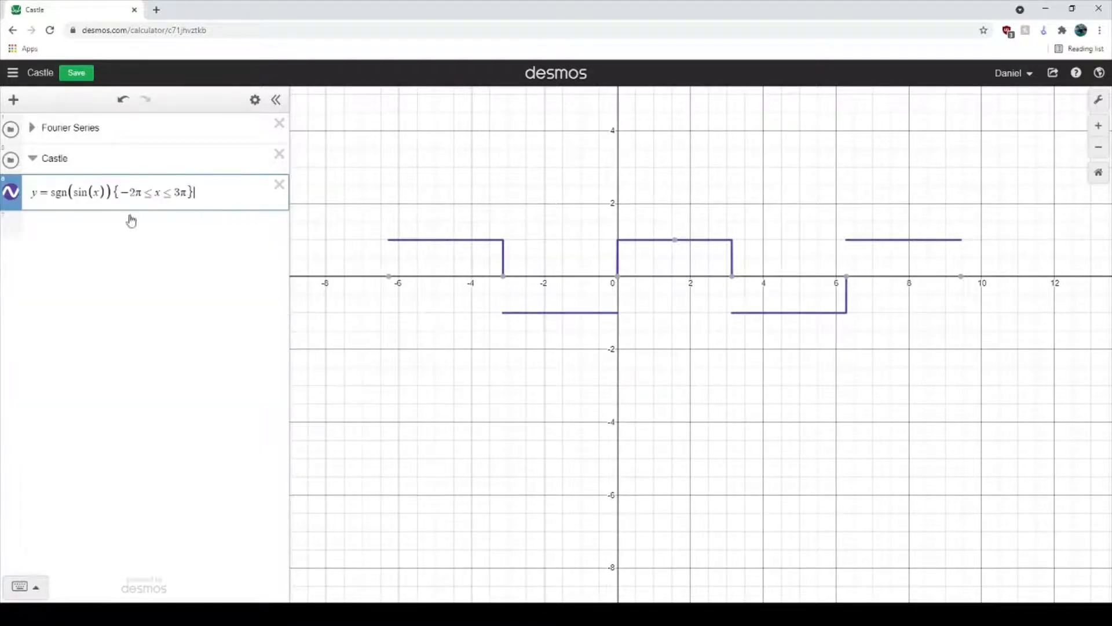
Add the vertical lines x=-2π and x=3π as new expressions below the square wave.
key("Return")
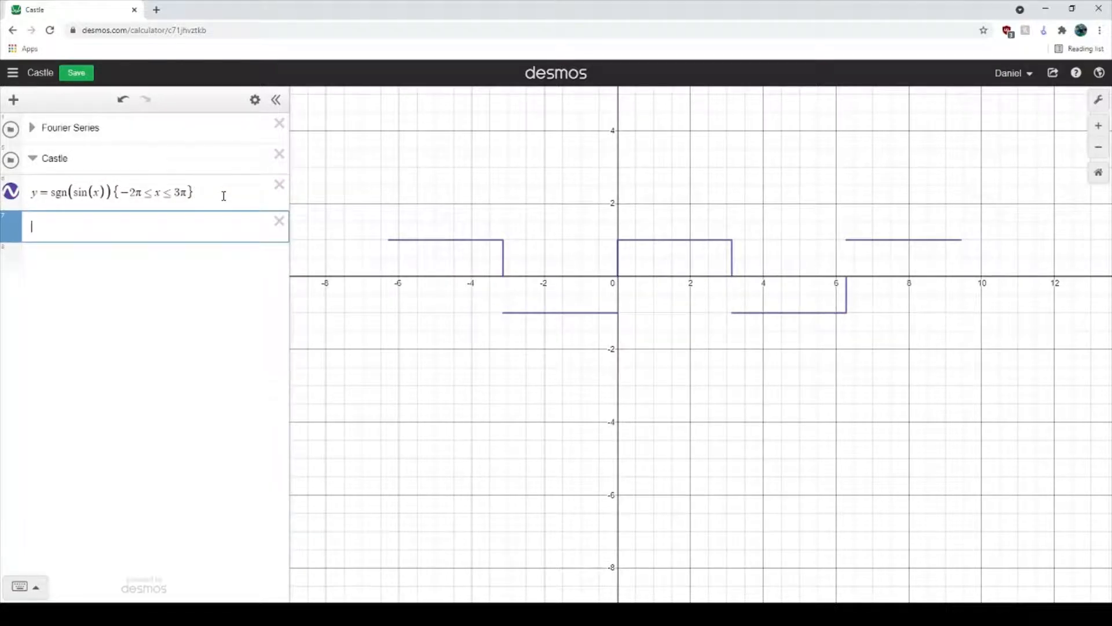
type("y=")
key("ctrl+a")
type("x")
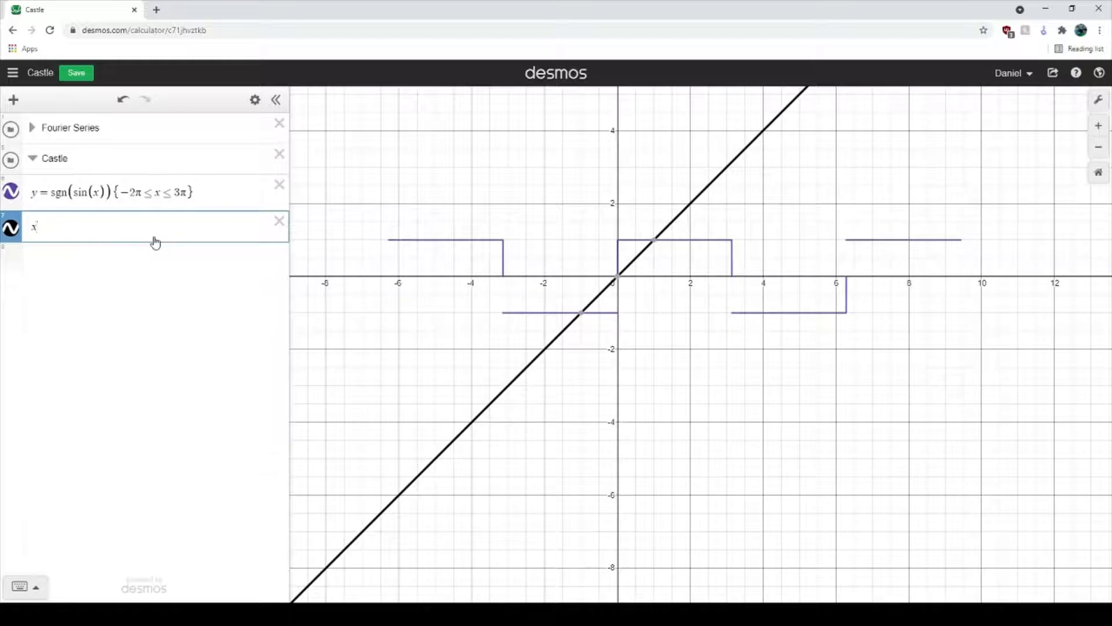
type("=-")
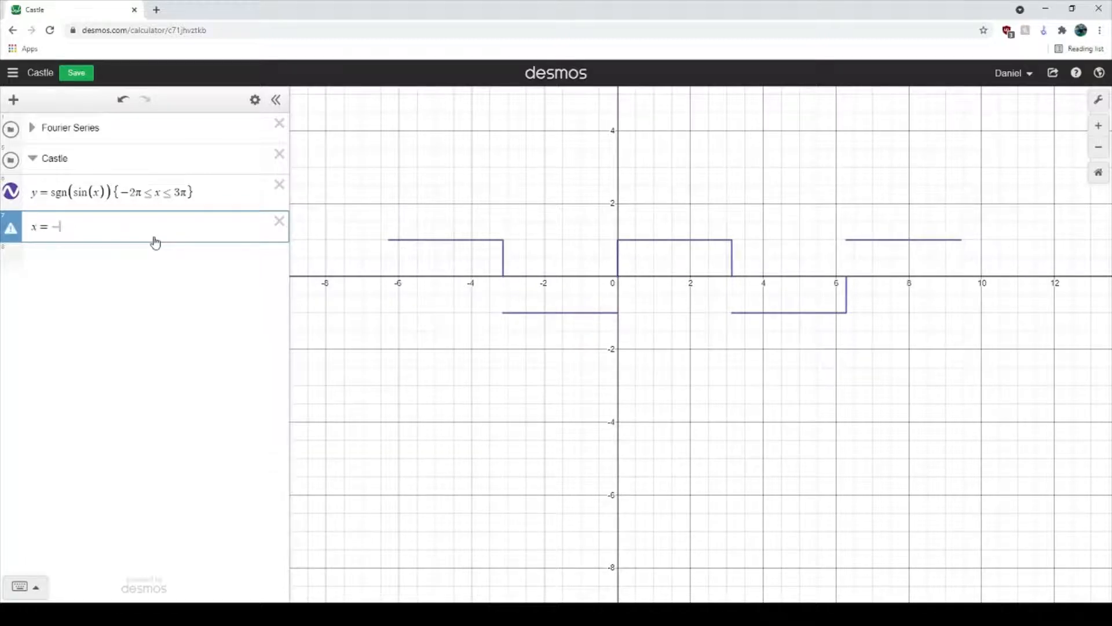
type("2pi")
key("Return")
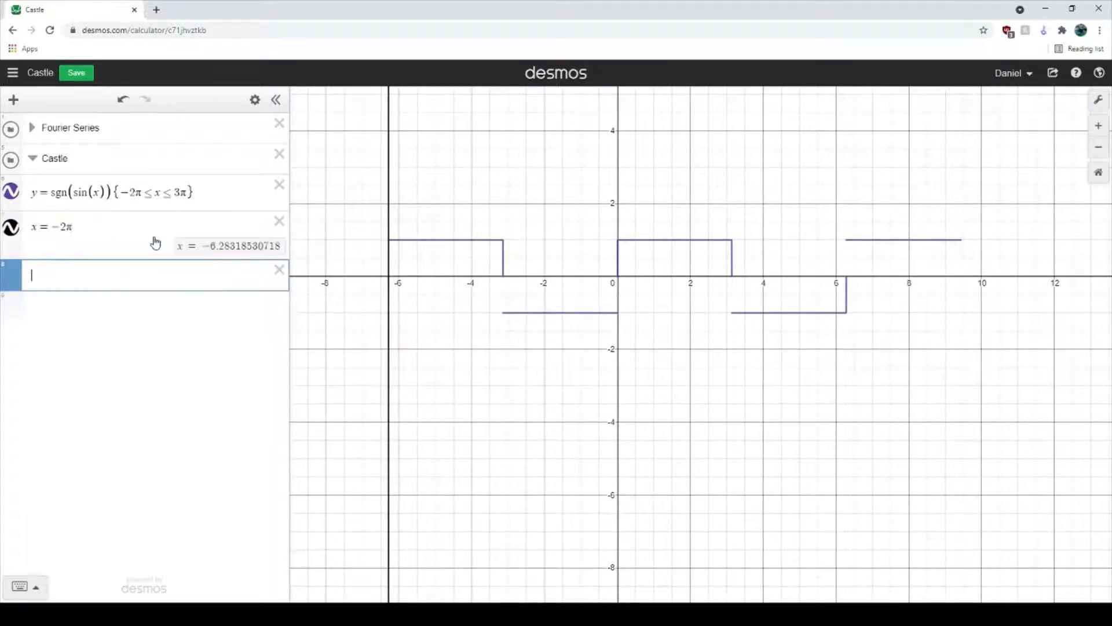
type("x=3pi")
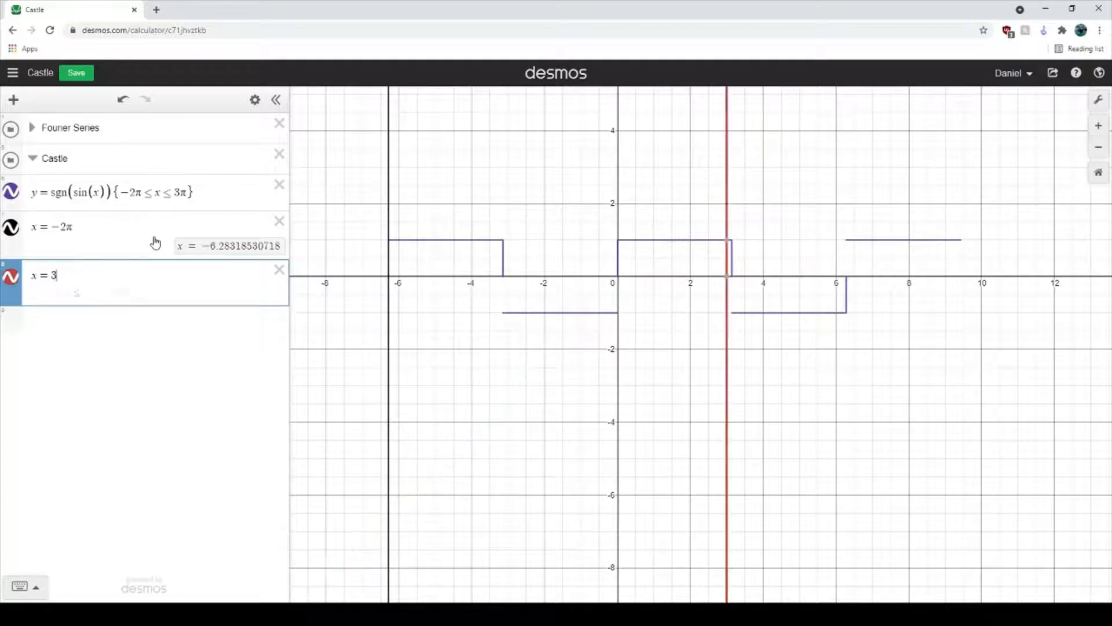
Restrict the vertical line x=-2π to {-1≤y≤1}.
left_click(93, 228)
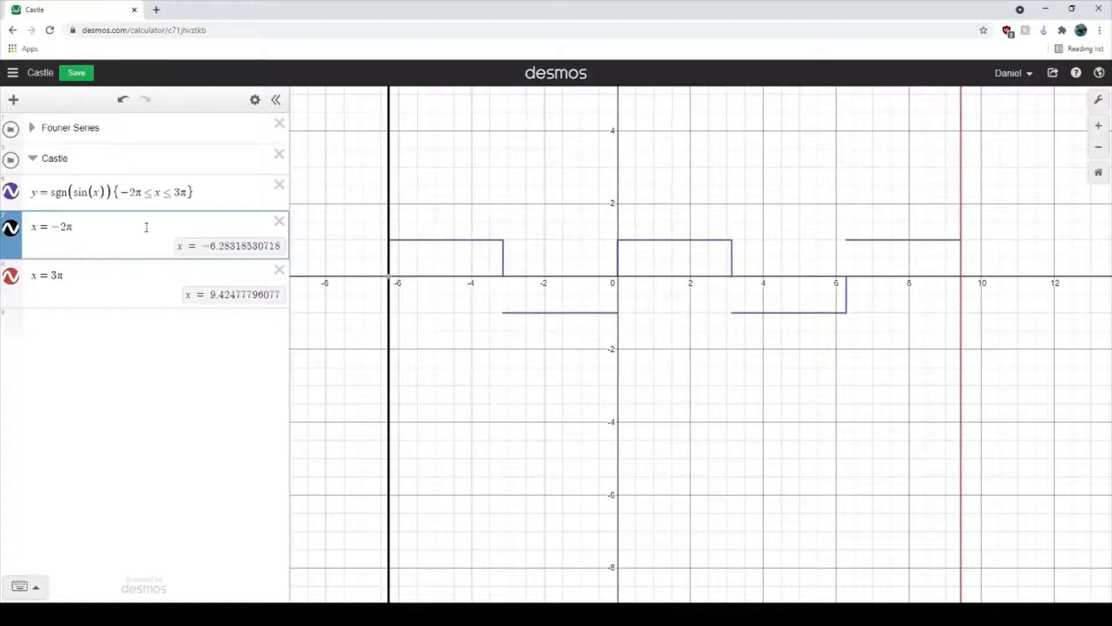
type("{")
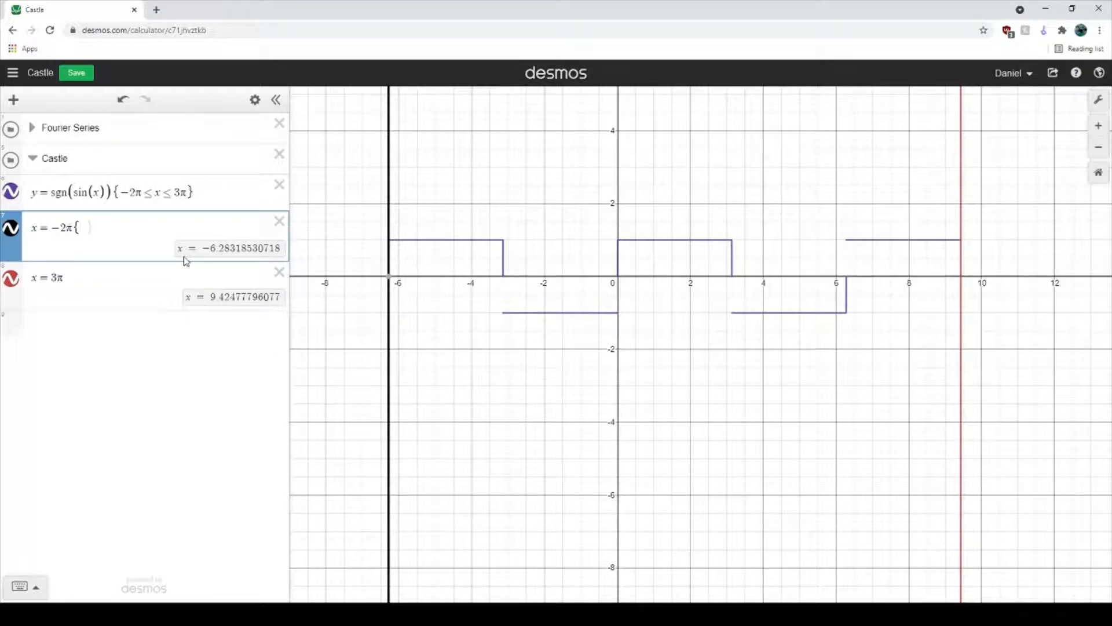
type("-1<=y<=1")
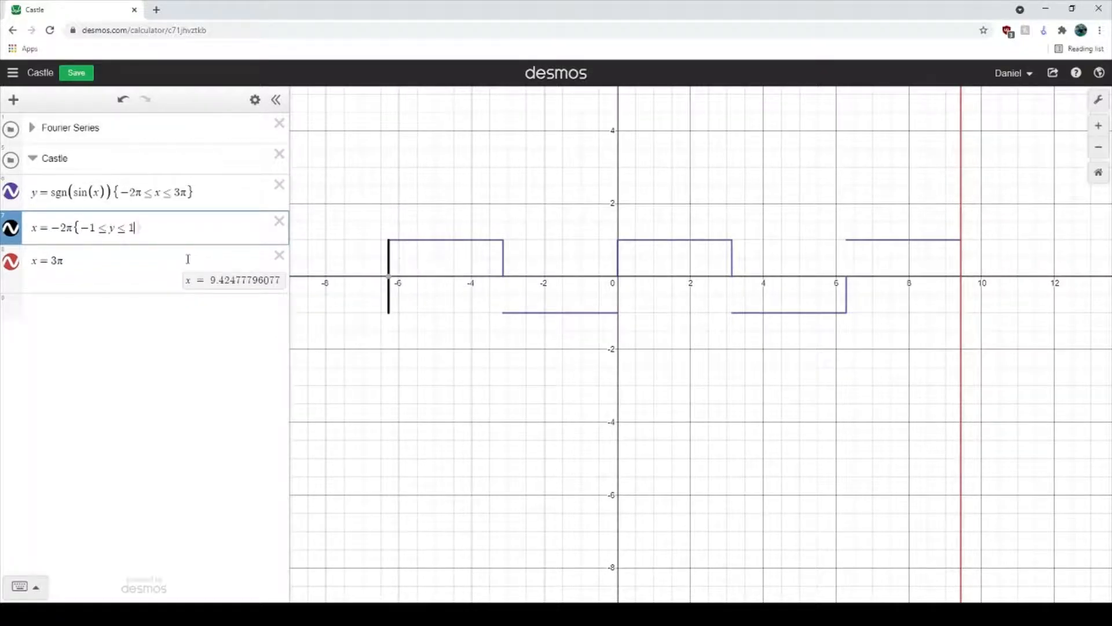
type("}")
Copy the {-1≤y≤1} restriction from the x=-2π line onto the x=3π line.
left_click_drag(158, 229, 78, 229)
key("ctrl+c")
left_click(101, 272)
key("ctrl+v")
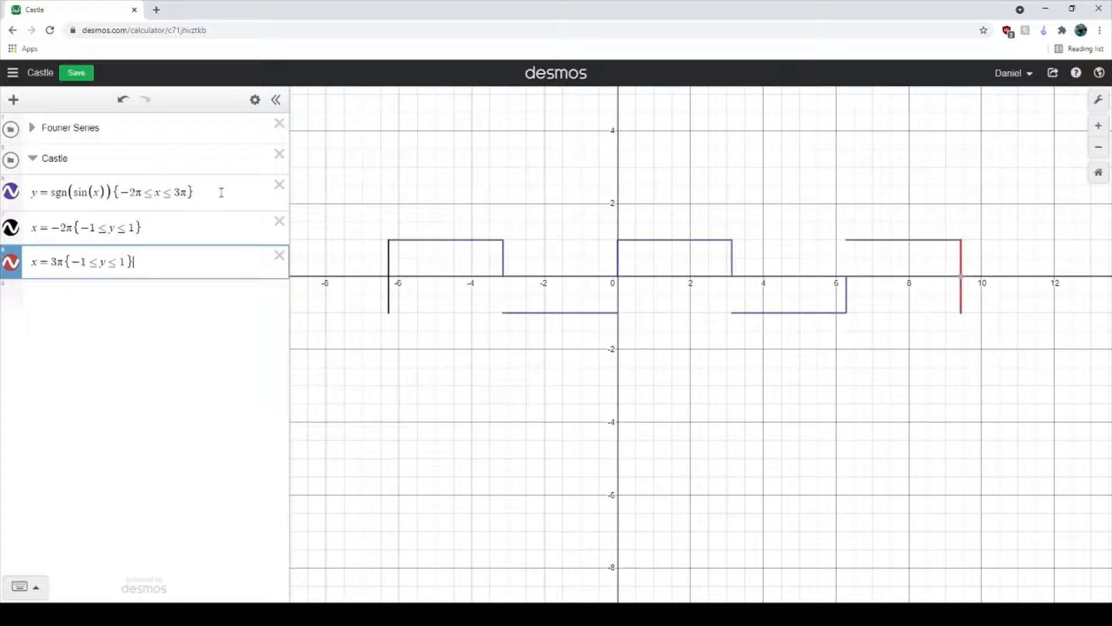
Add the horizontal line y=-1 with the square wave's copied restriction {-2π≤x≤3π} as a new expression.
left_click_drag(205, 188, 139, 191)
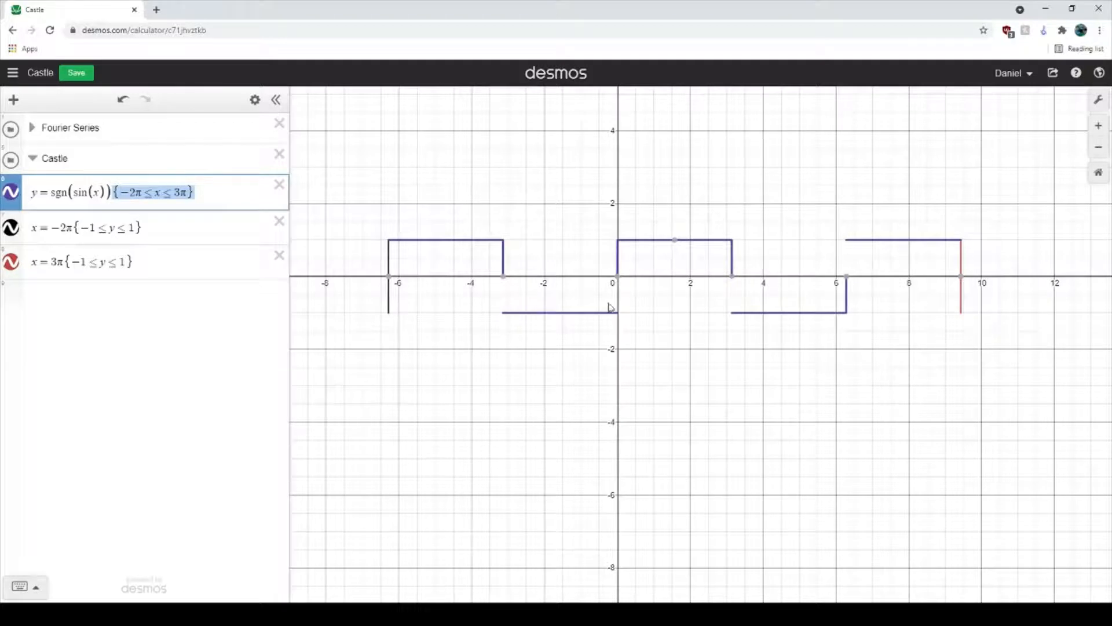
left_click(587, 315)
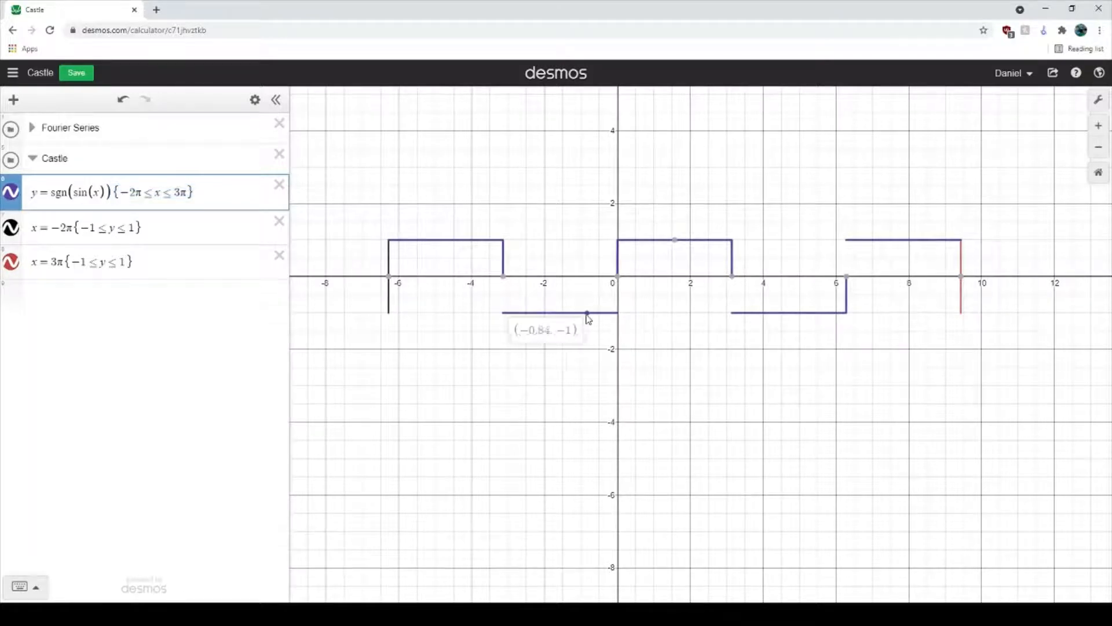
left_click(154, 293)
type("y")
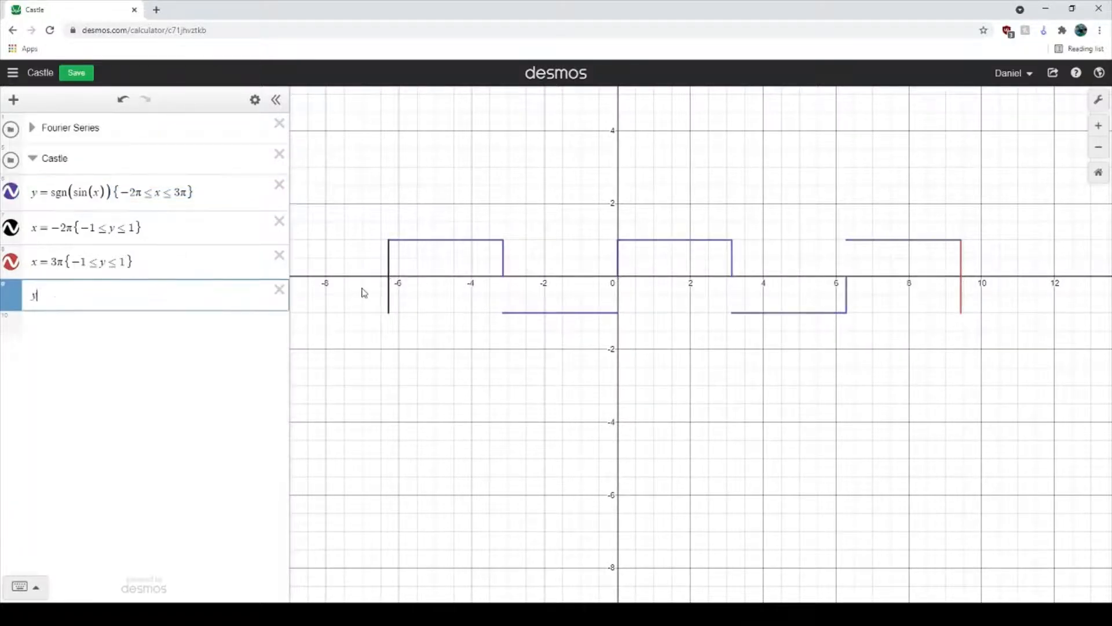
type("=-1")
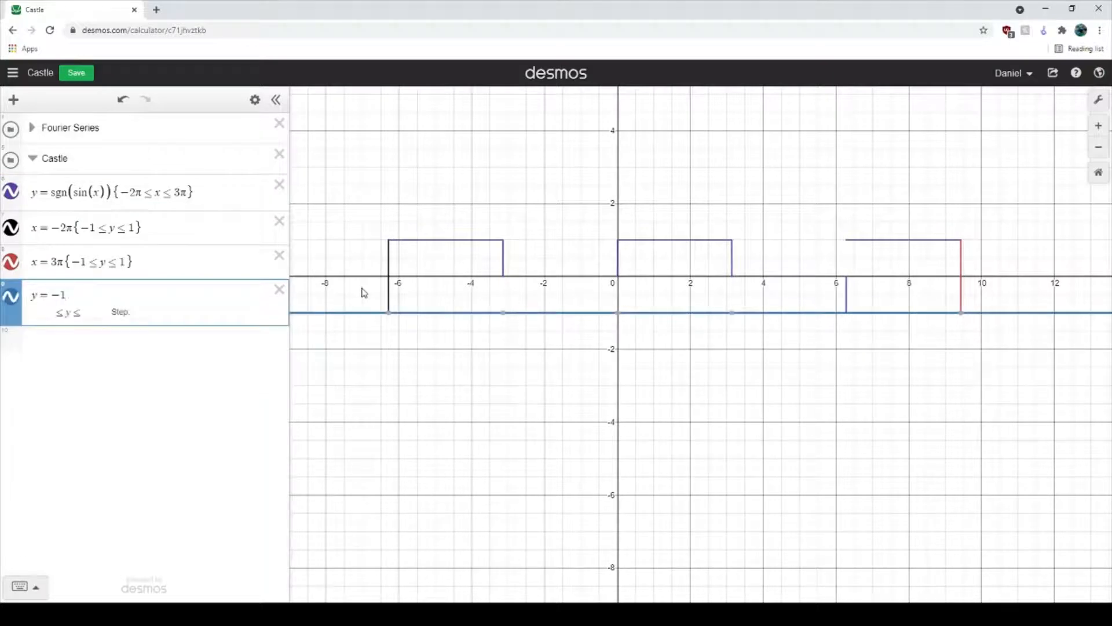
key("ctrl+v")
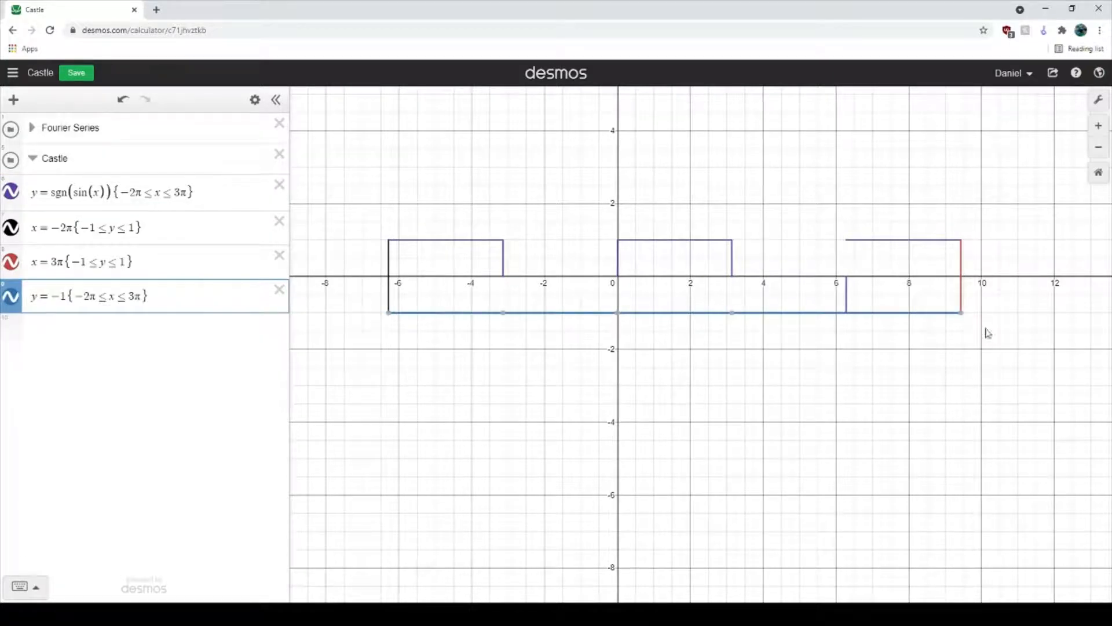
Add the castle's left wall below the battlements as a new expression x=-4{-1≥y≥-10}.
left_click_drag(856, 509, 698, 340)
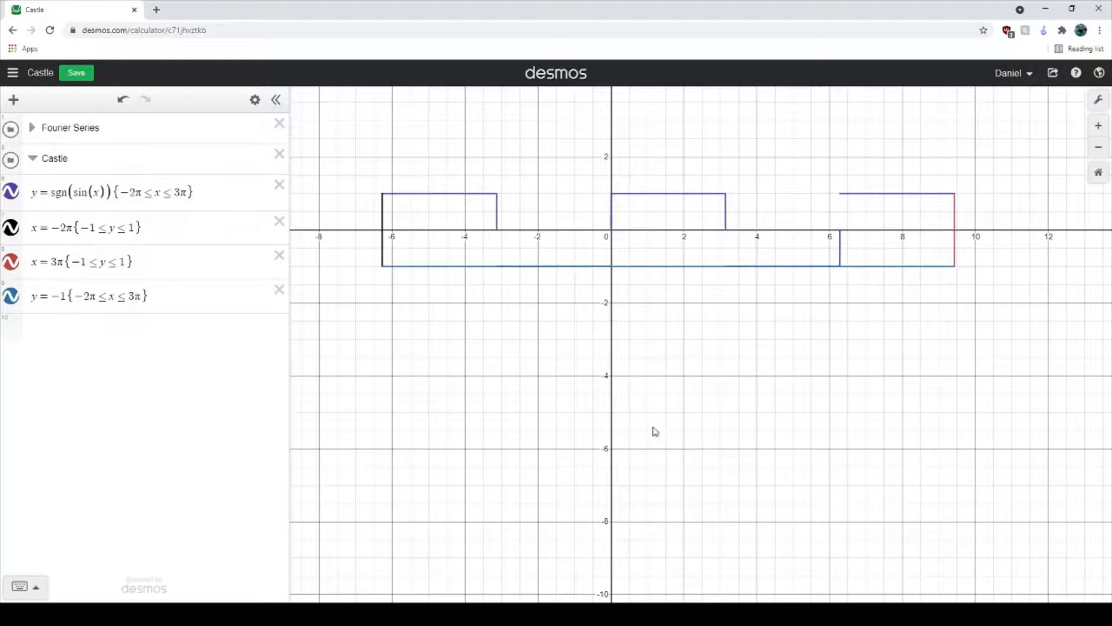
scroll(745, 405, "down", 2)
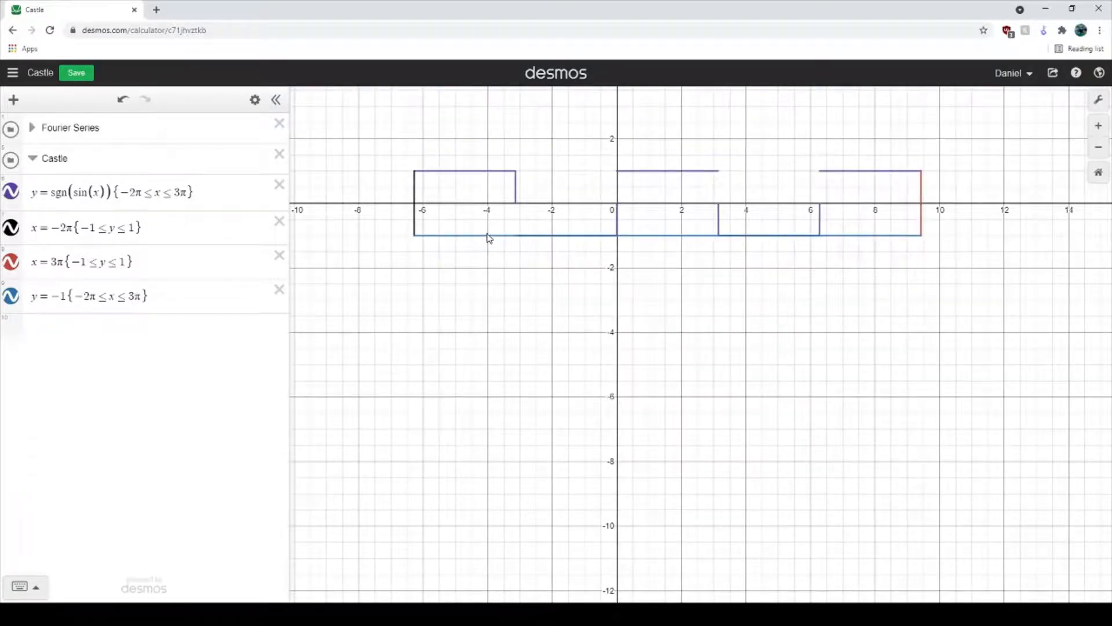
left_click(489, 236)
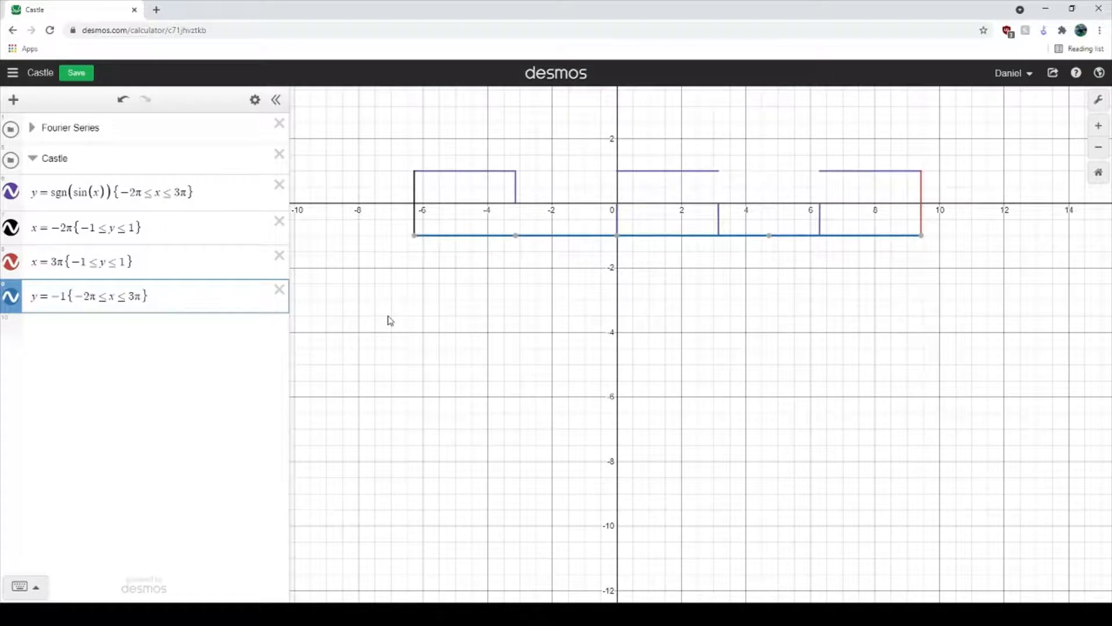
key("Return")
type("x=-4")
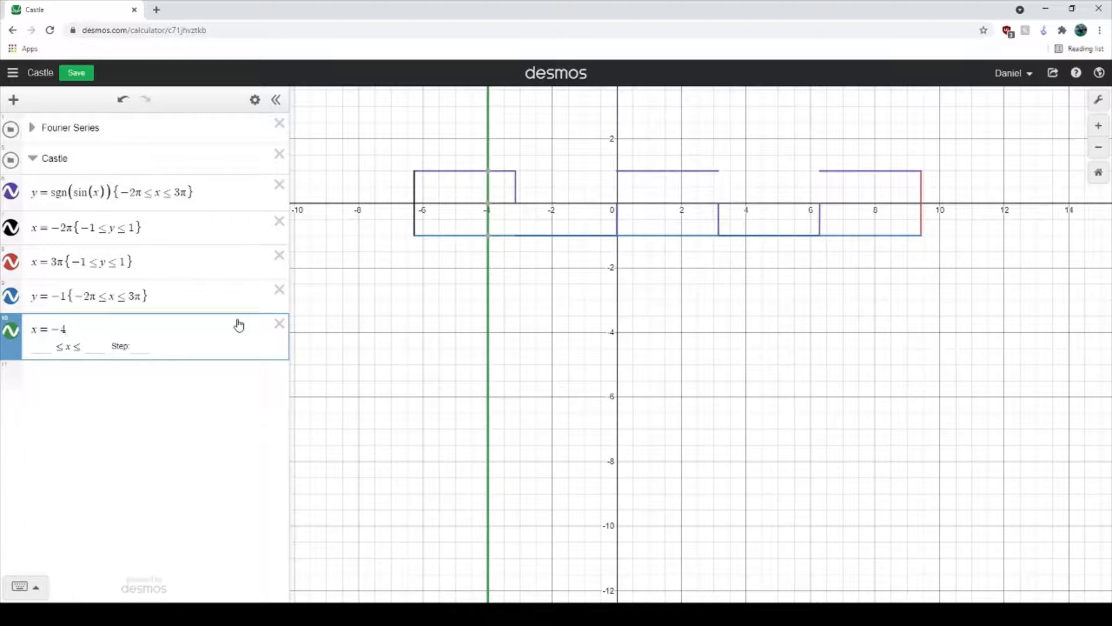
type("{")
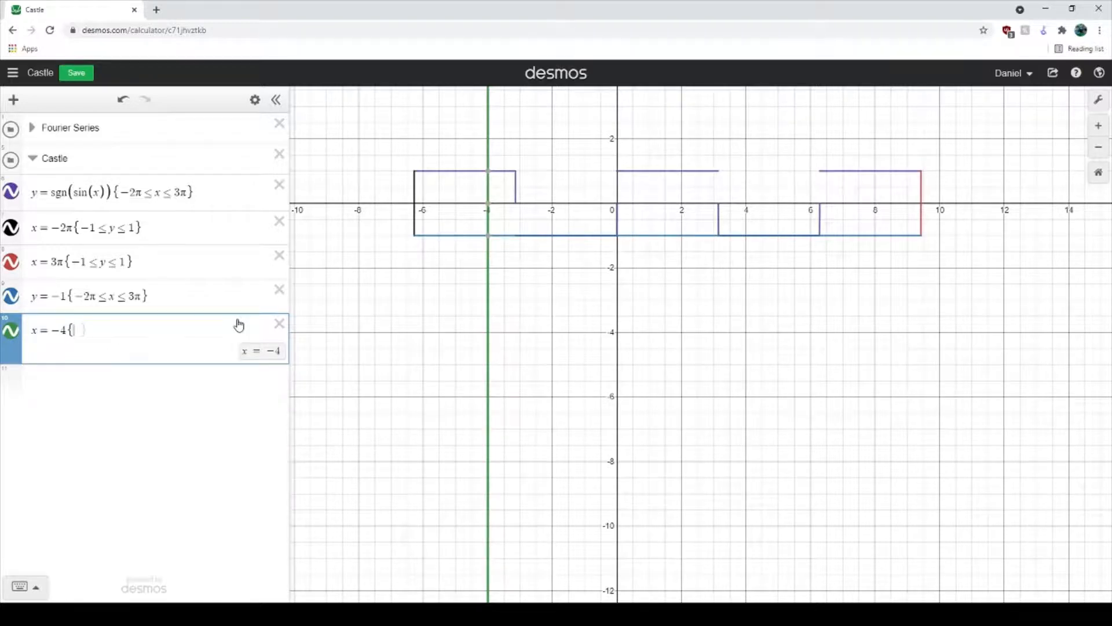
type("-1")
type(">=y")
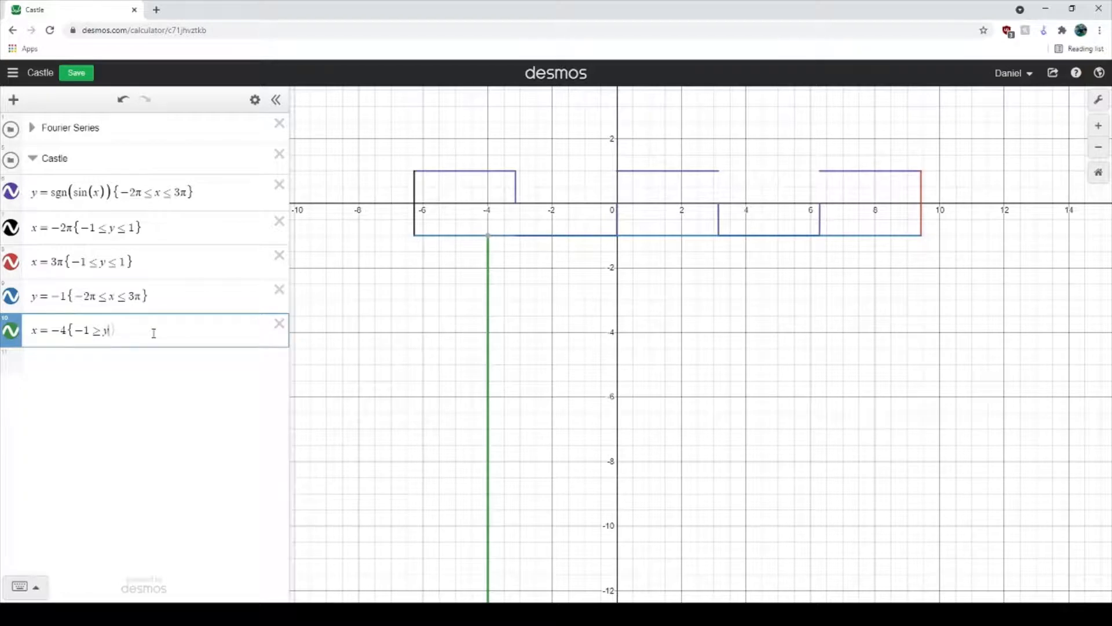
type(">=-10")
left_click(429, 213)
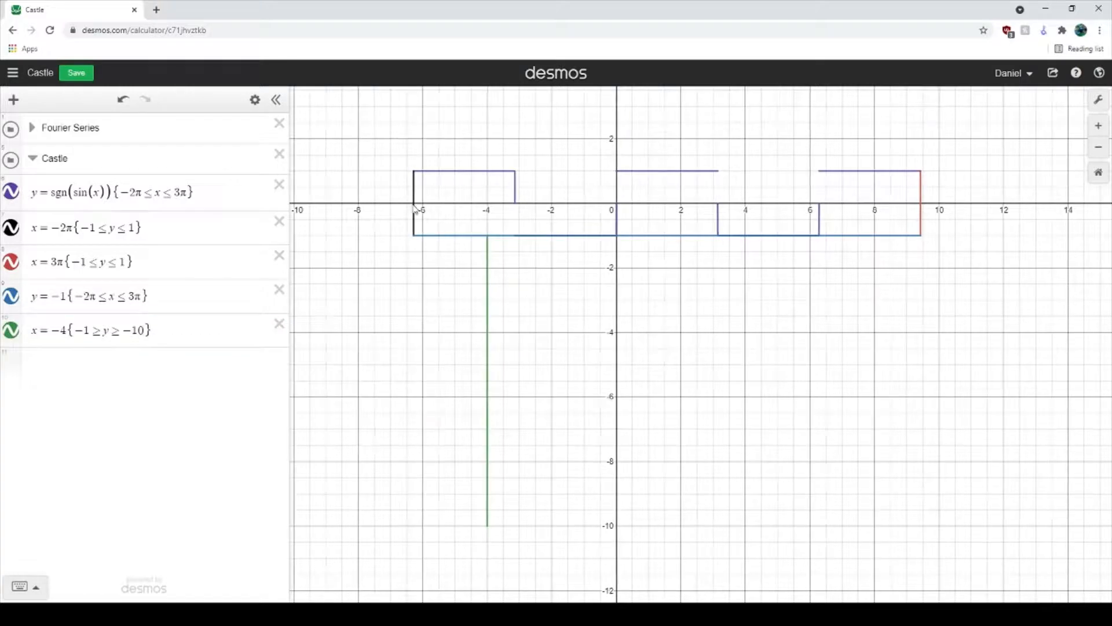
left_click(415, 209)
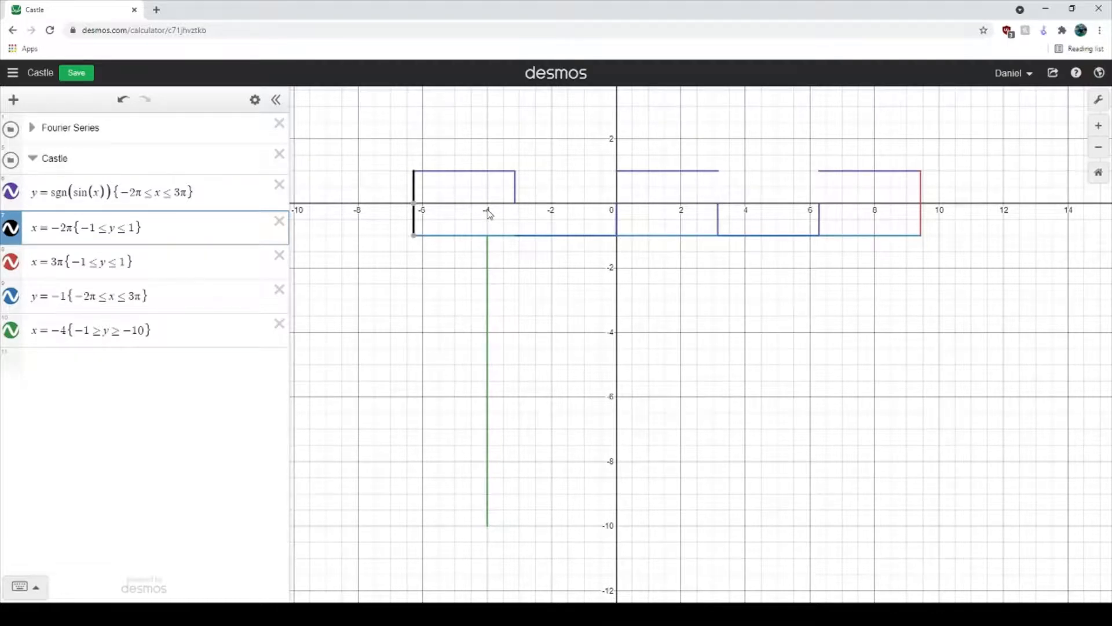
Start the castle's right wall as a new expression x=3π.
left_click(921, 214)
left_click(115, 362)
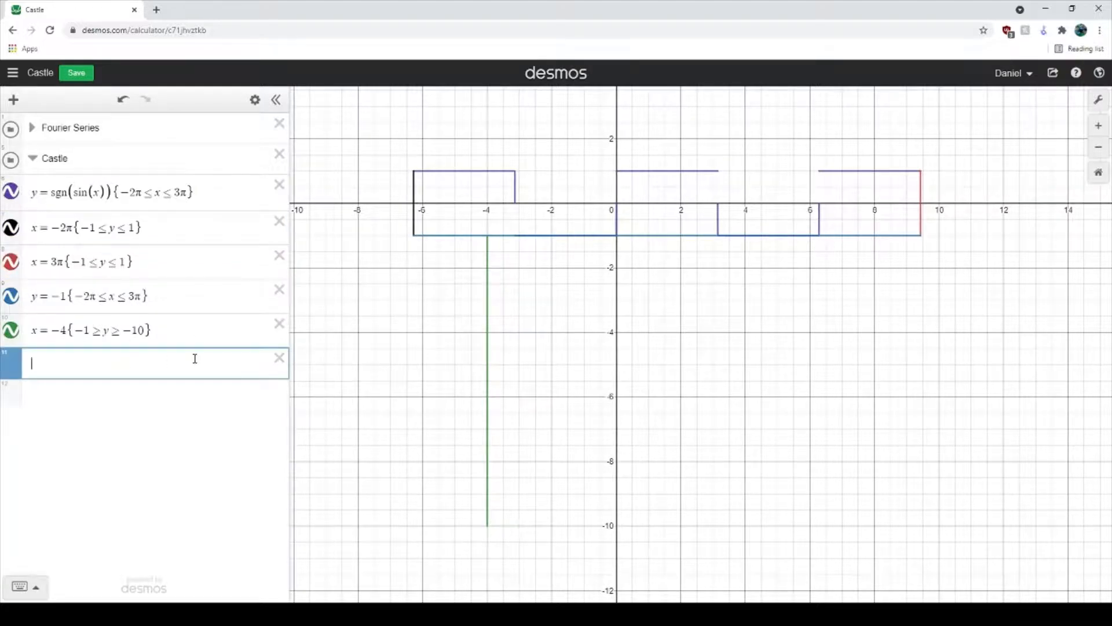
left_click(922, 219)
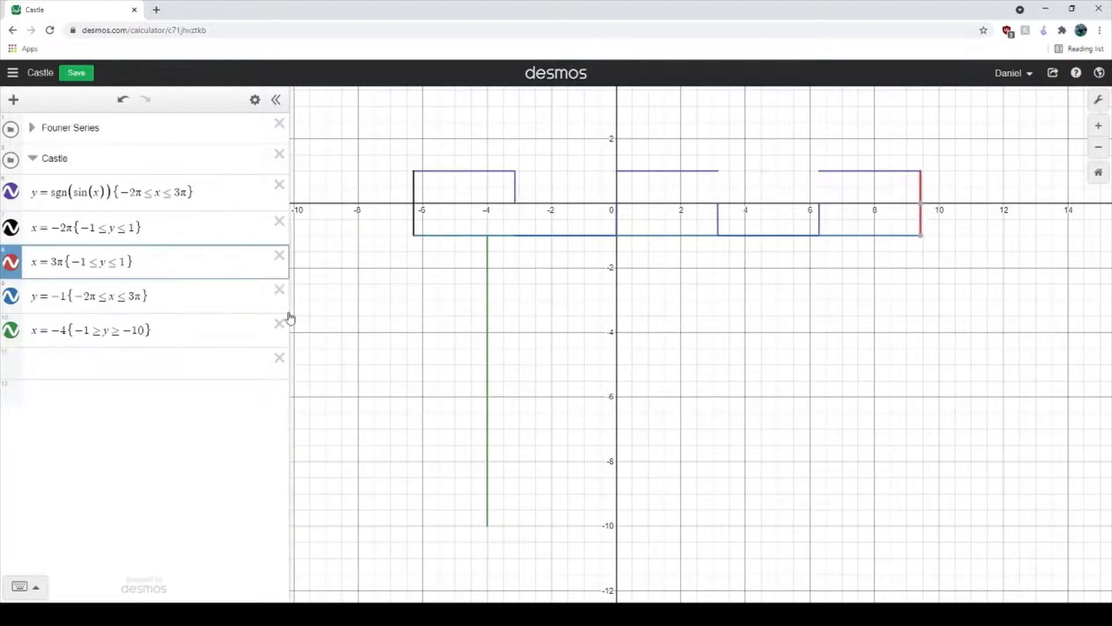
left_click(155, 362)
type("x=")
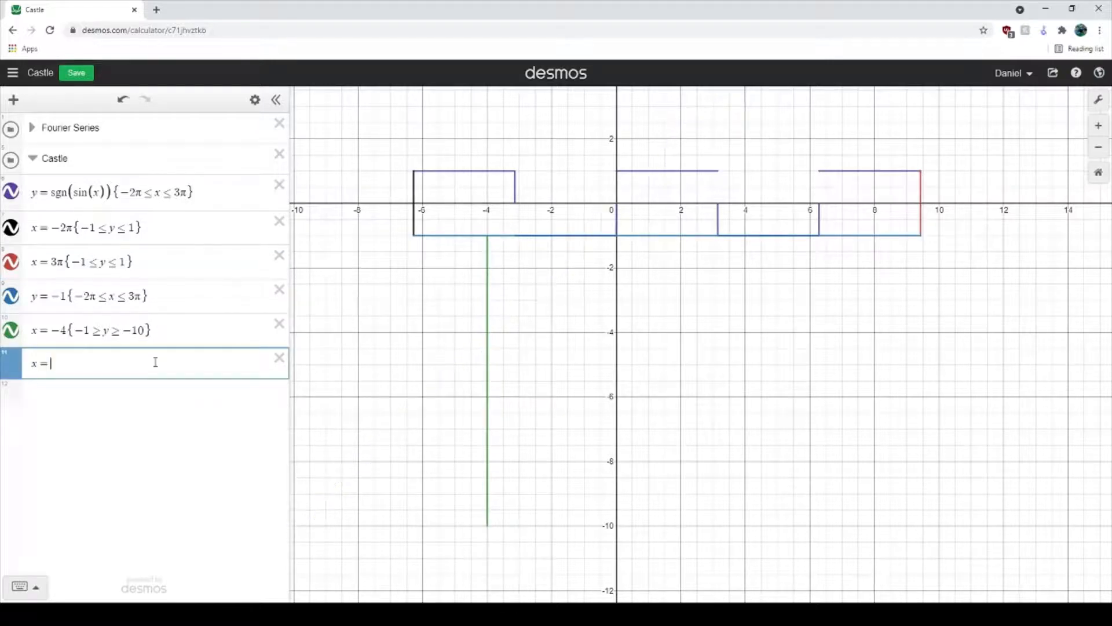
type("3pi")
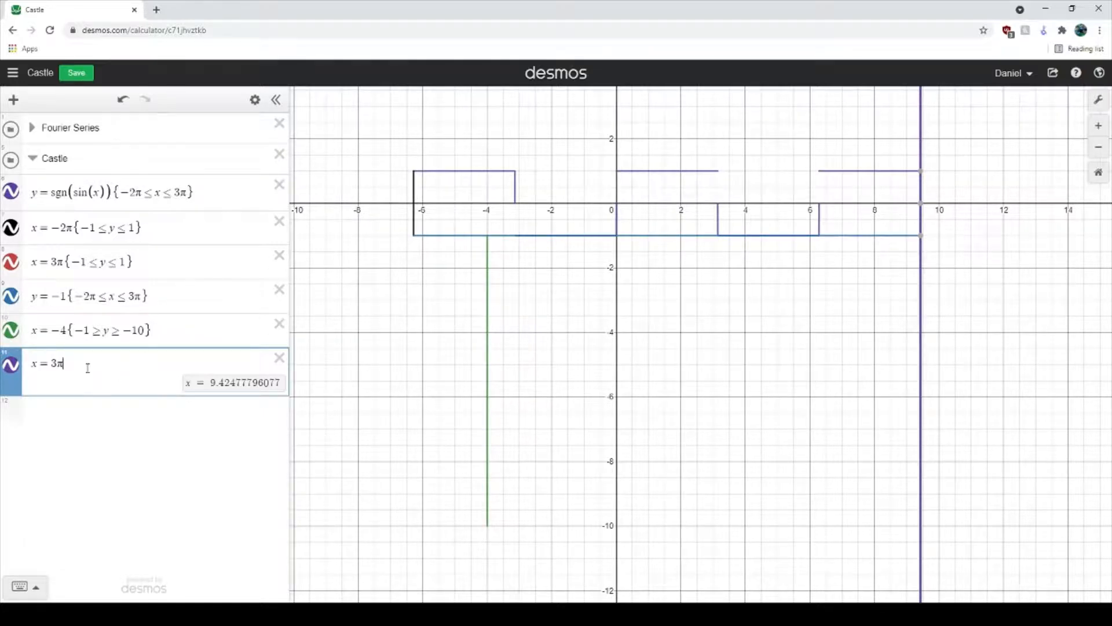
Offset the right wall's equation inward by the left wall's overhang so it reads x=3π-(2π-4).
type("-2")
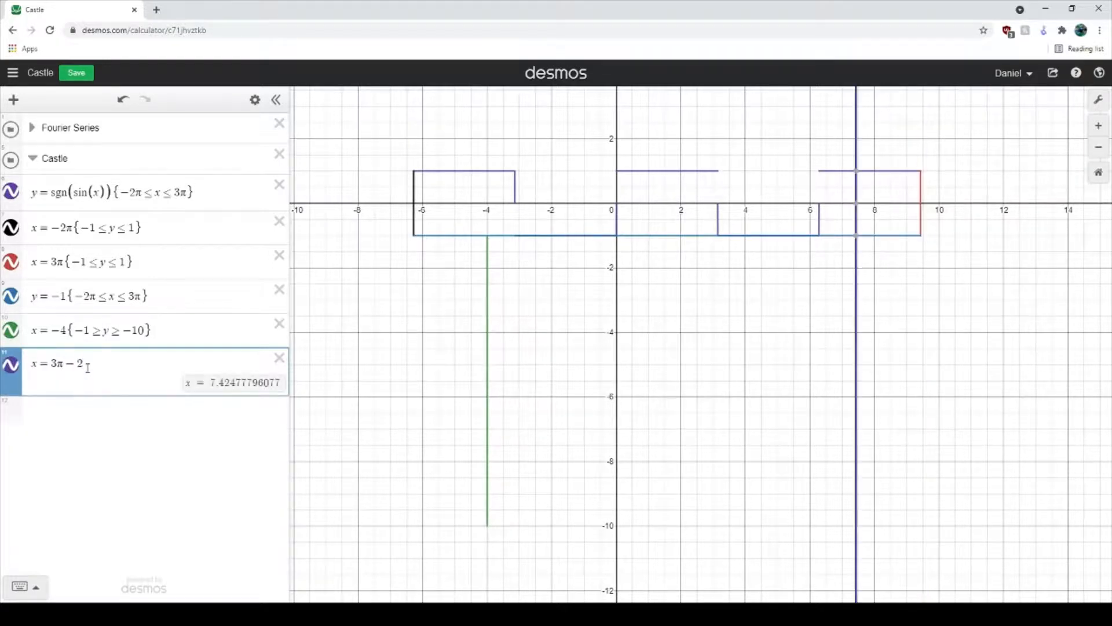
type("pi")
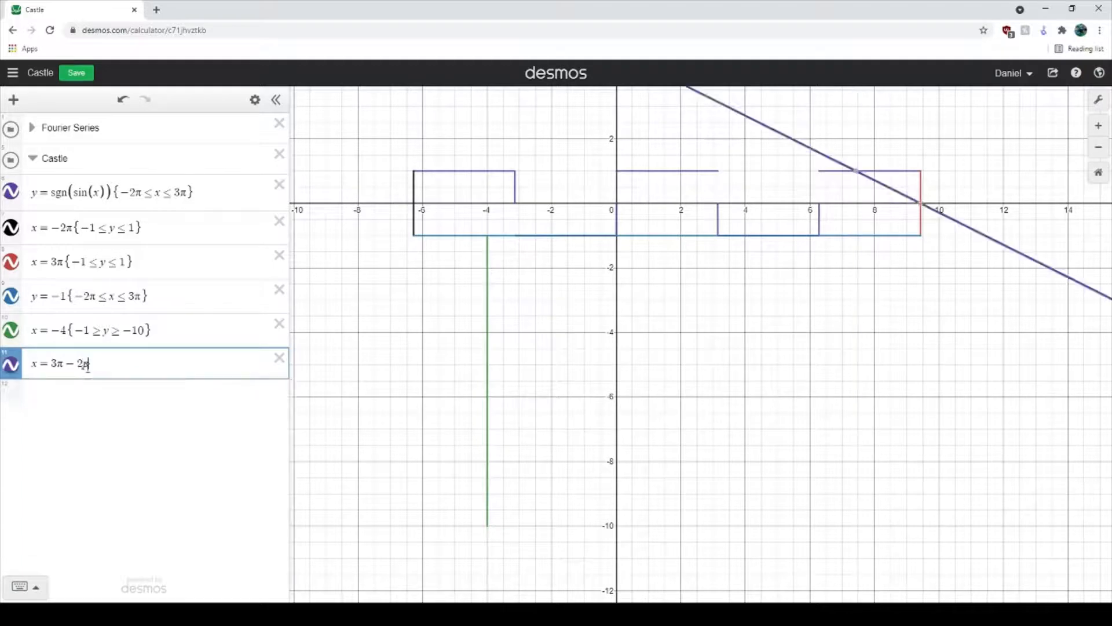
type("+")
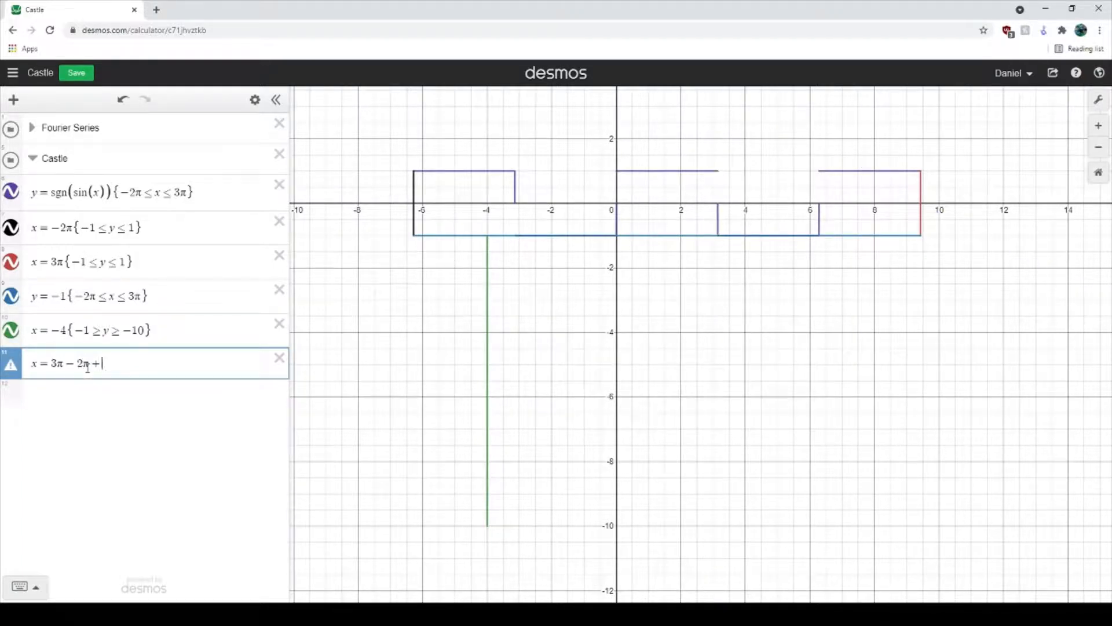
left_click(80, 364)
type("(")
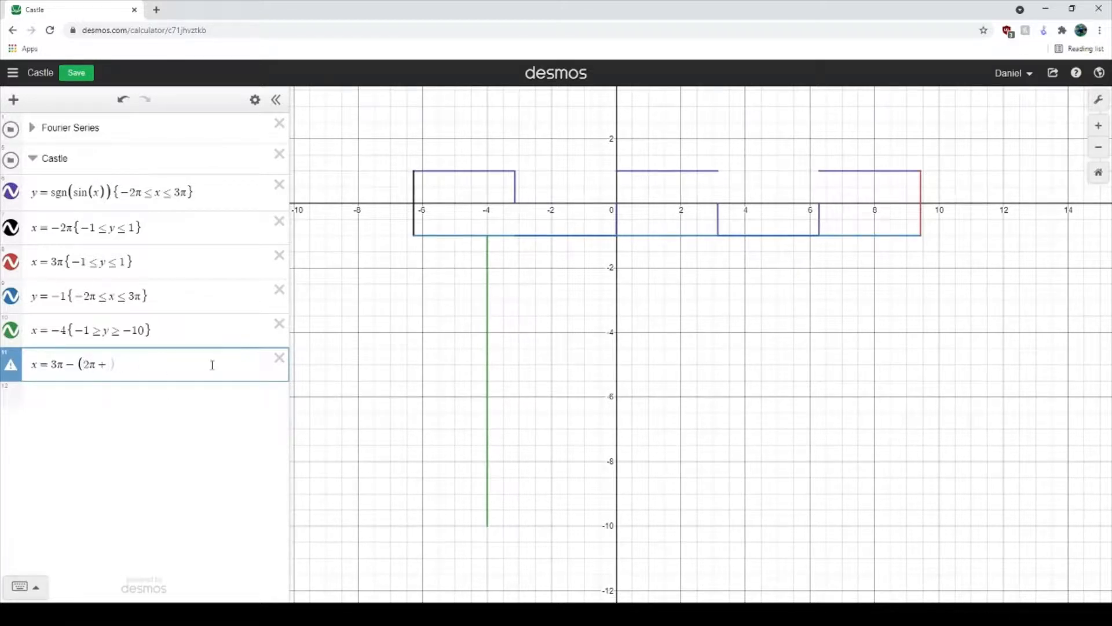
key("BackSpace")
type("-")
type("4")
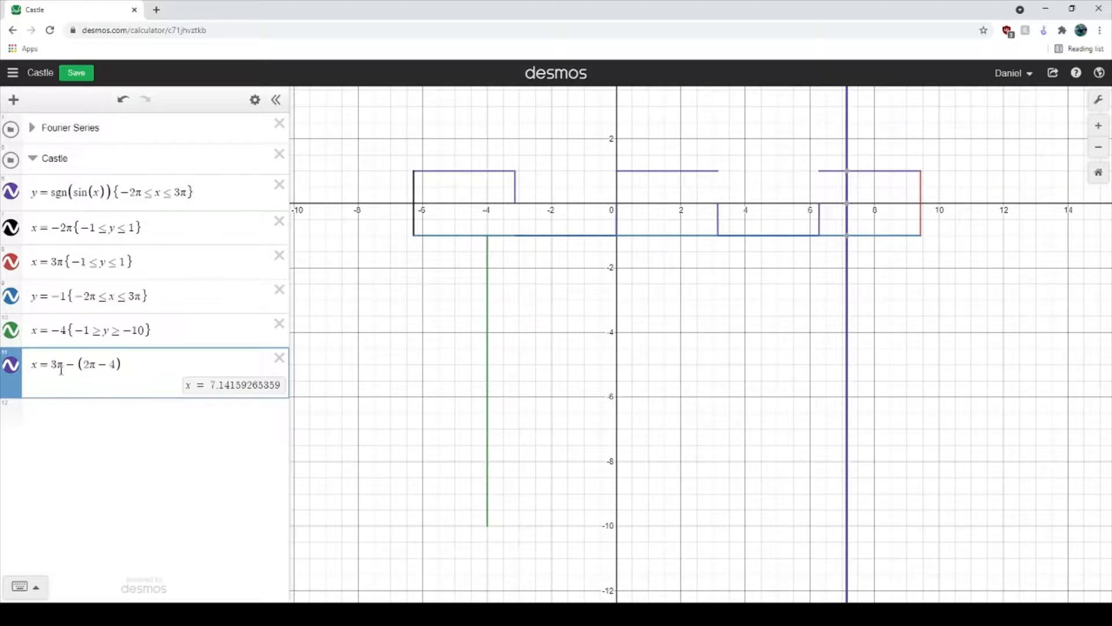
Replace the right side of the right wall's equation with the simplified form π+4.
left_click_drag(55, 368, 100, 369)
left_click(100, 369)
left_click(132, 366)
left_click_drag(132, 366, 51, 377)
type("pi-4")
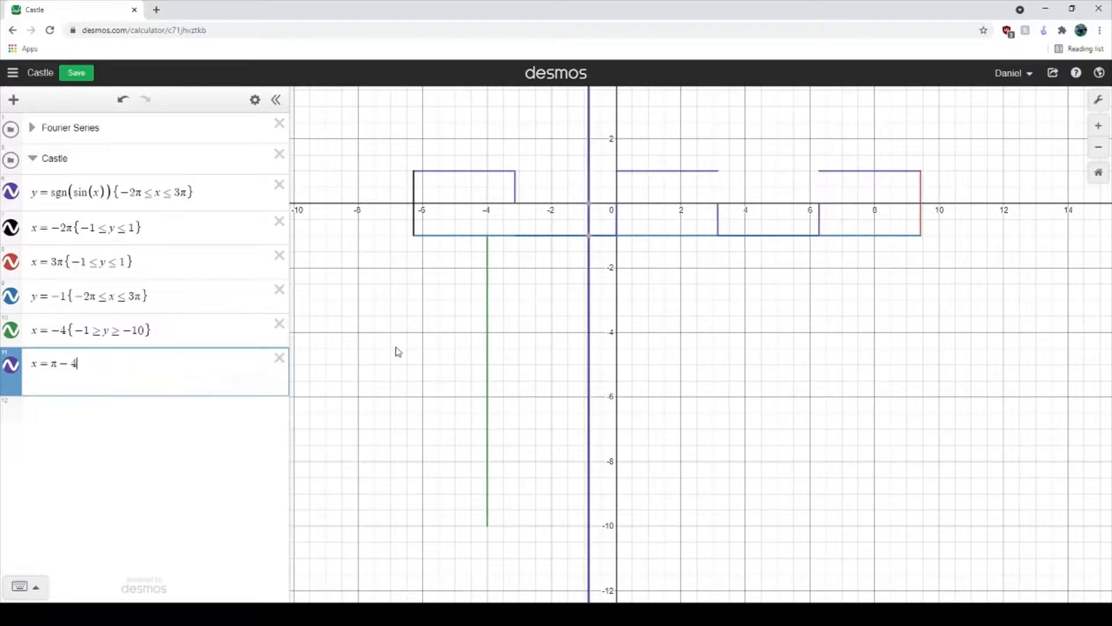
key("BackSpace")
key("BackSpace")
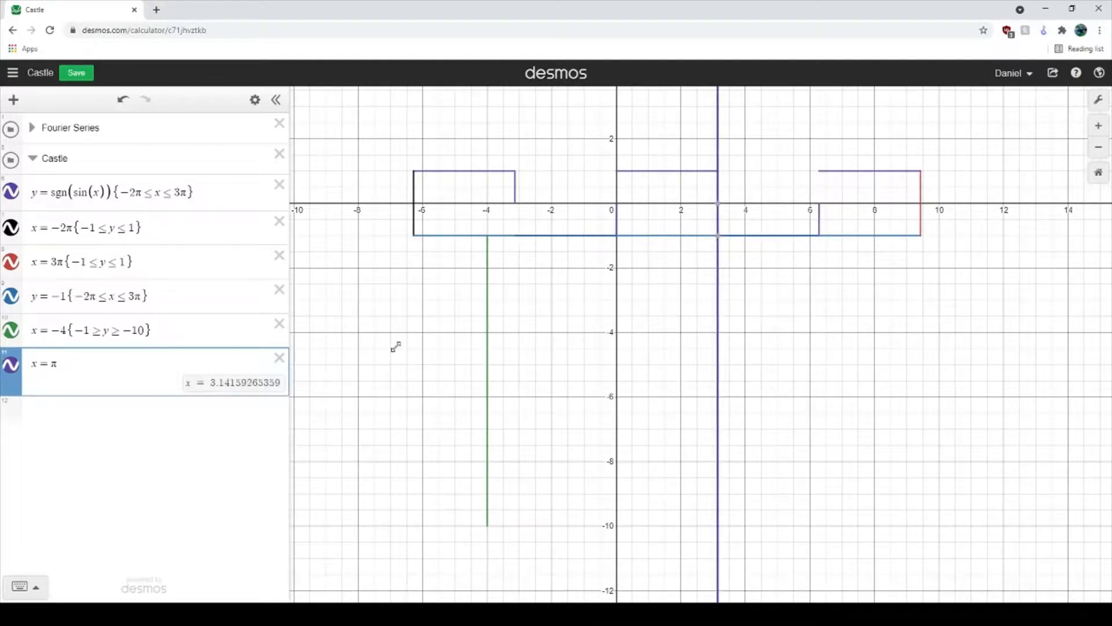
type("+4")
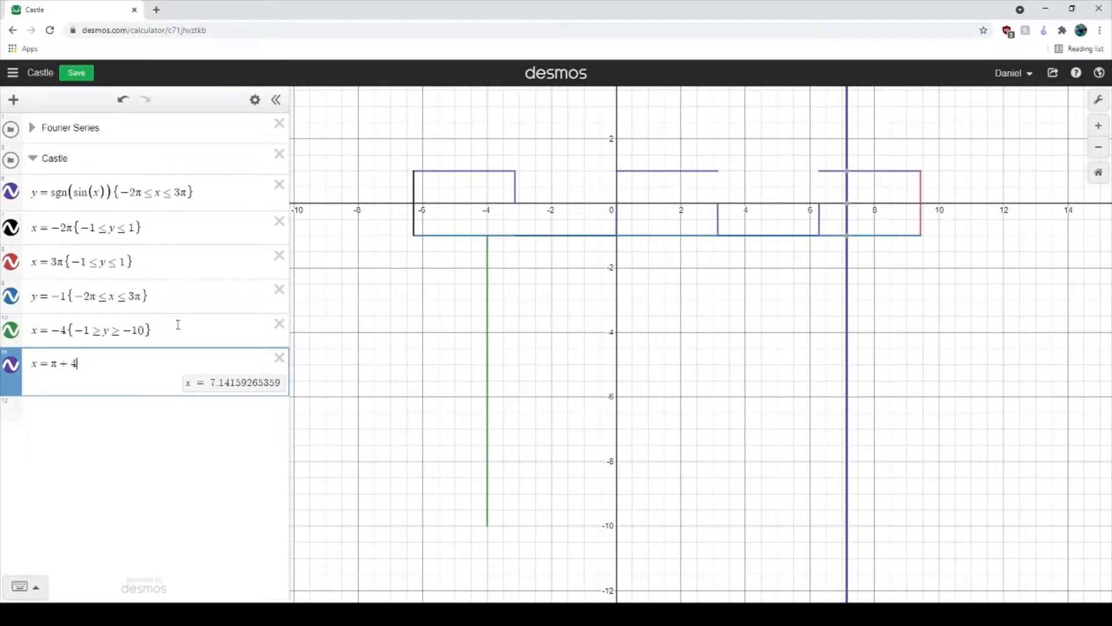
Copy the {-1≥y≥-10} restriction from the x=-4 wall onto the x=π+4 wall.
left_click_drag(176, 325, 76, 330)
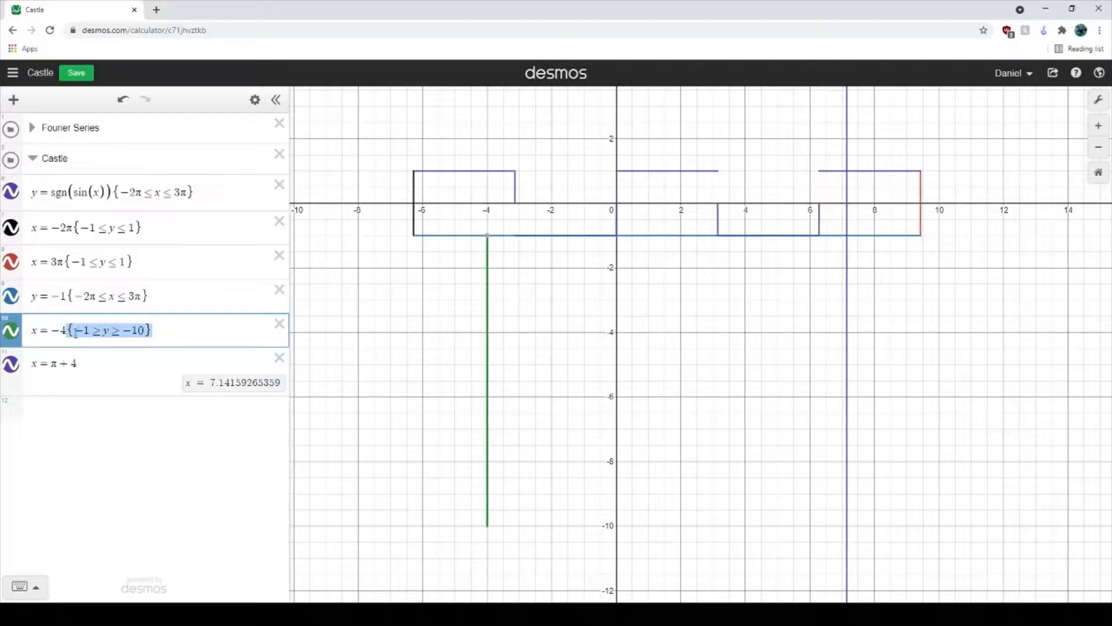
left_click(109, 365)
type("{−1≥y≥−10}")
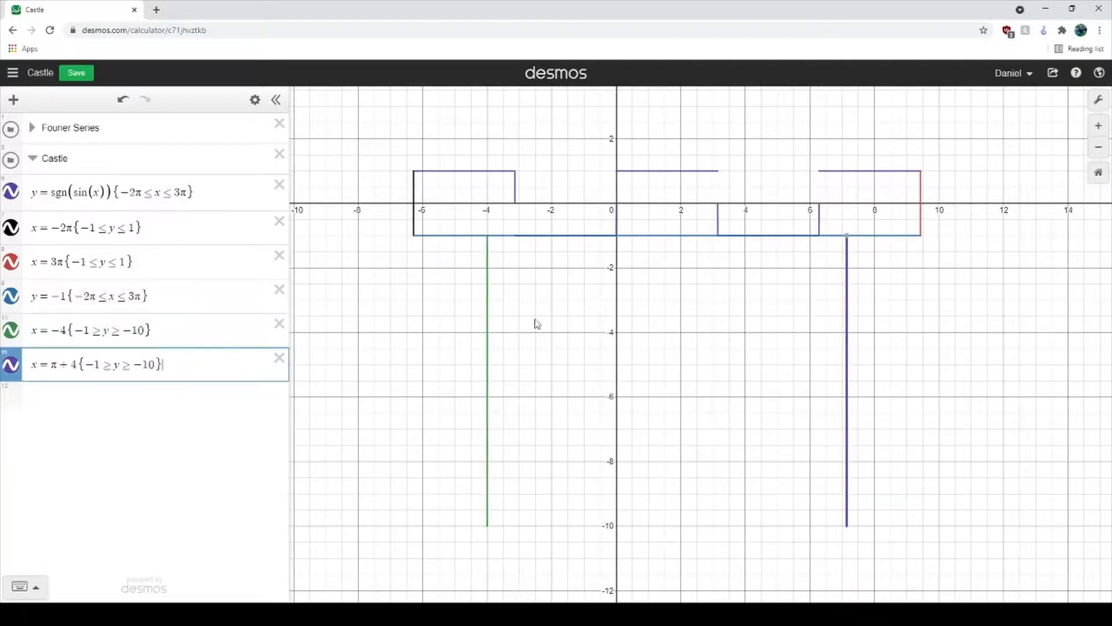
Trace the two vertical walls below the battlements to compare their positions and lower ends.
left_click_drag(762, 514, 708, 491)
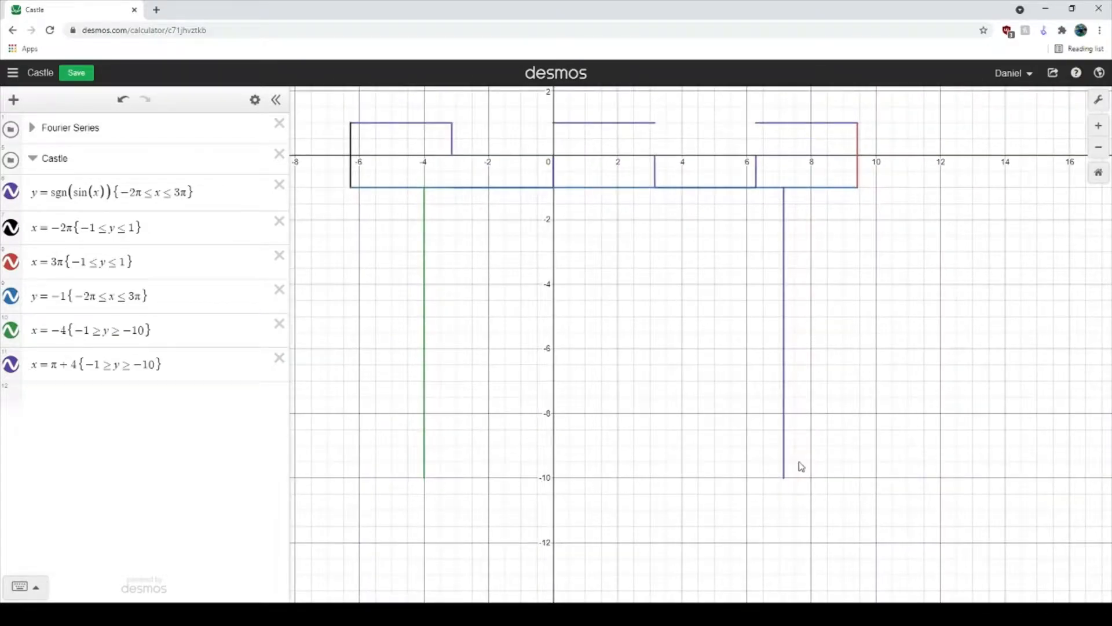
left_click(786, 277)
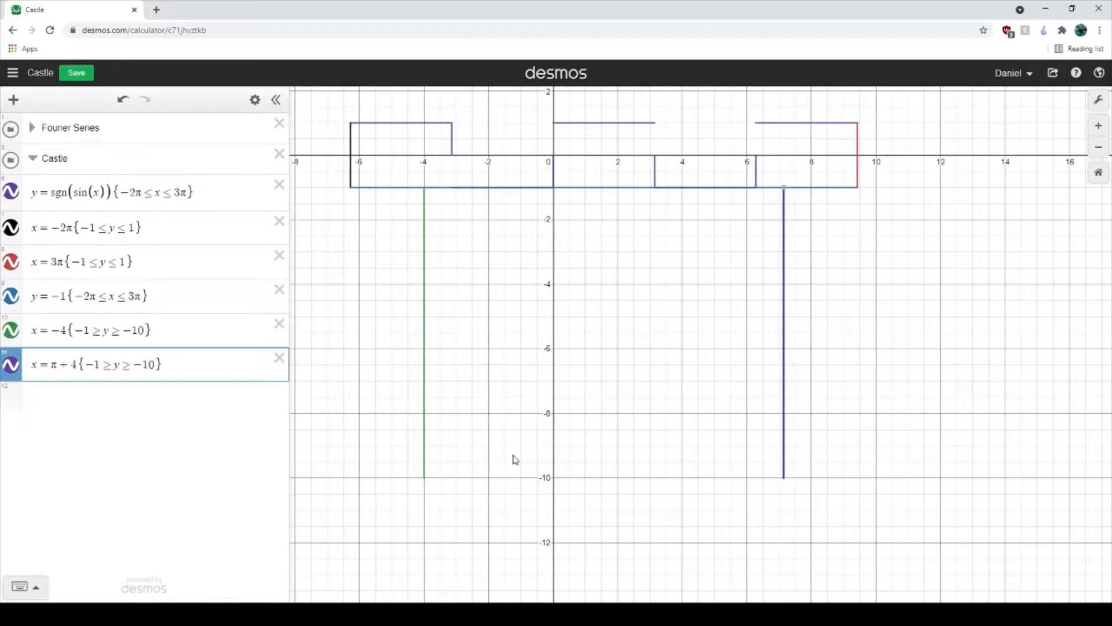
left_click(426, 433)
left_click(787, 407)
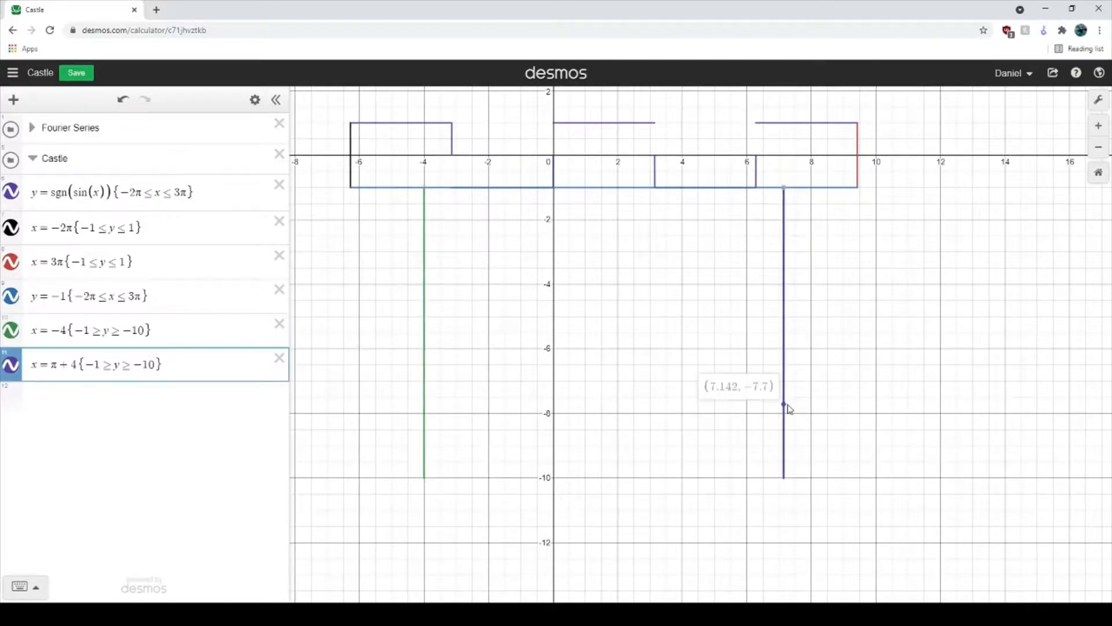
mouse_move(789, 409)
left_mouse_down()
mouse_move(787, 427)
mouse_move(790, 394)
left_mouse_up()
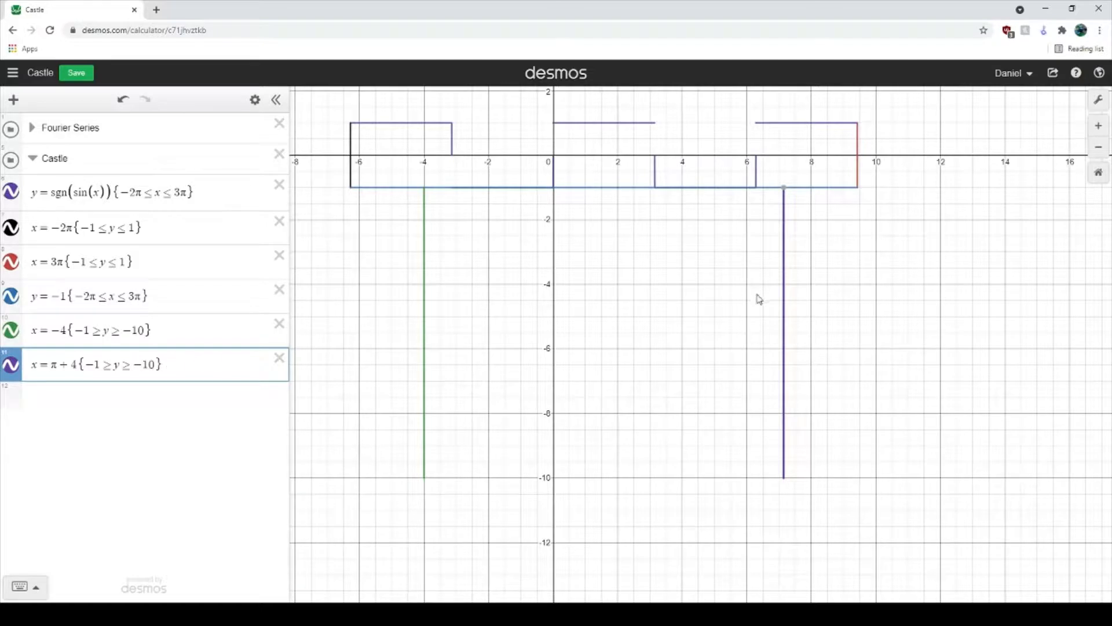
left_click(789, 300)
Add a lower semicircle as a new expression y=-√(1-(x-0)²).
left_click(258, 390)
type("-sqrt")
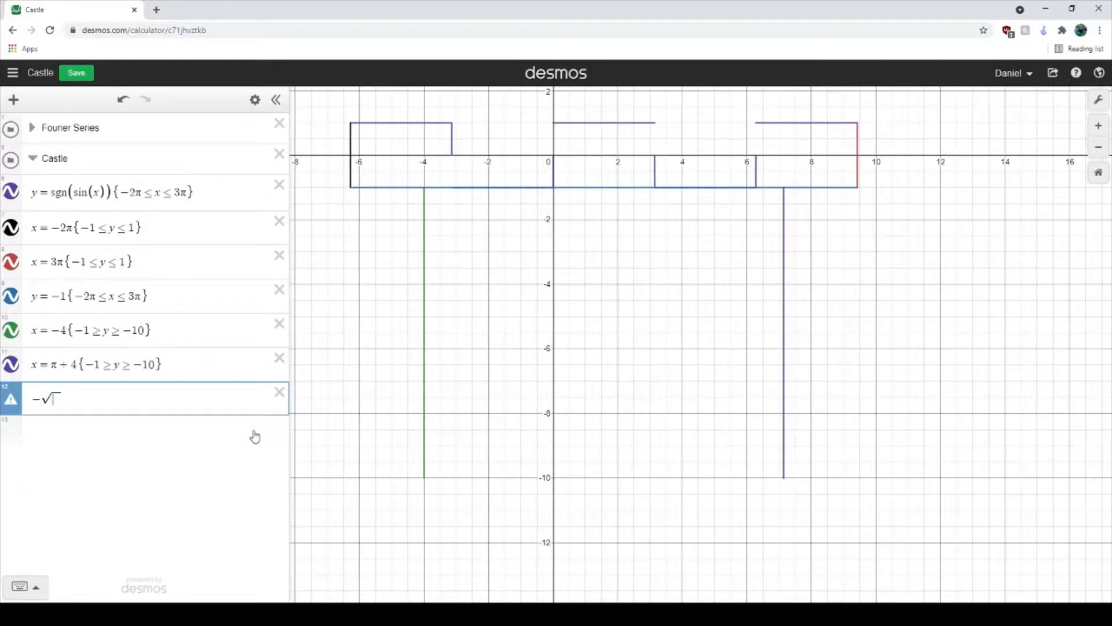
type("1")
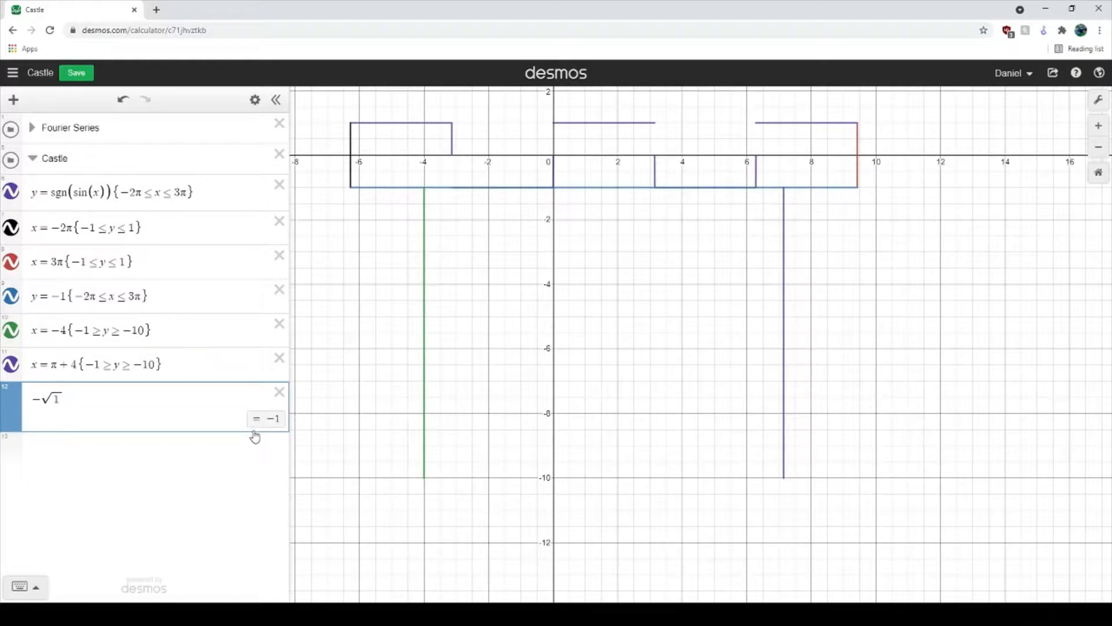
type("-(")
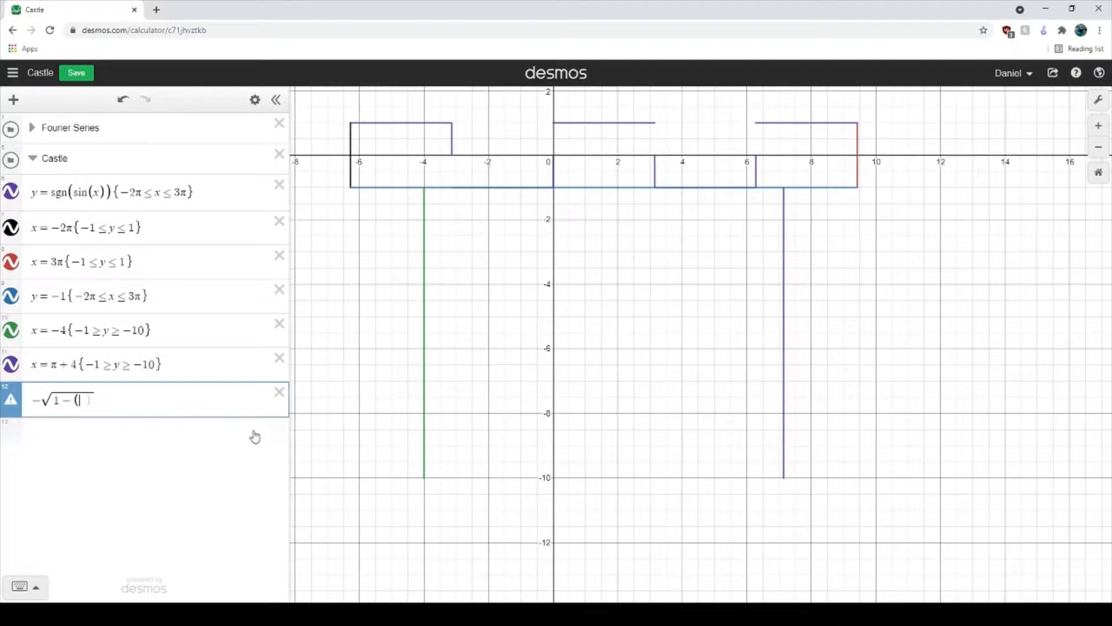
type("x")
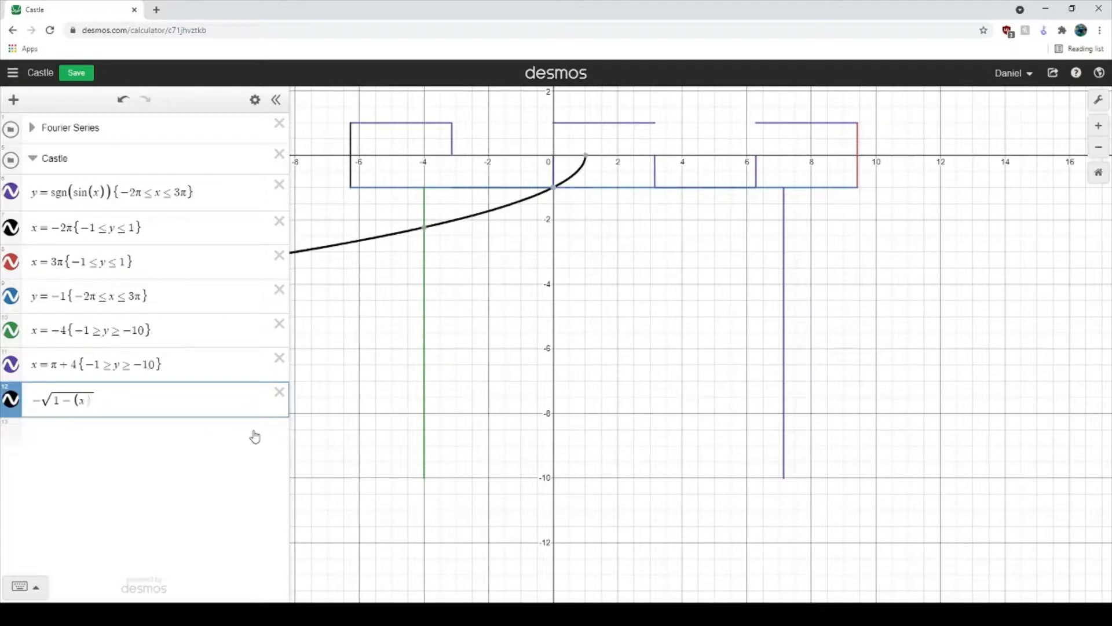
type("-0)^2")
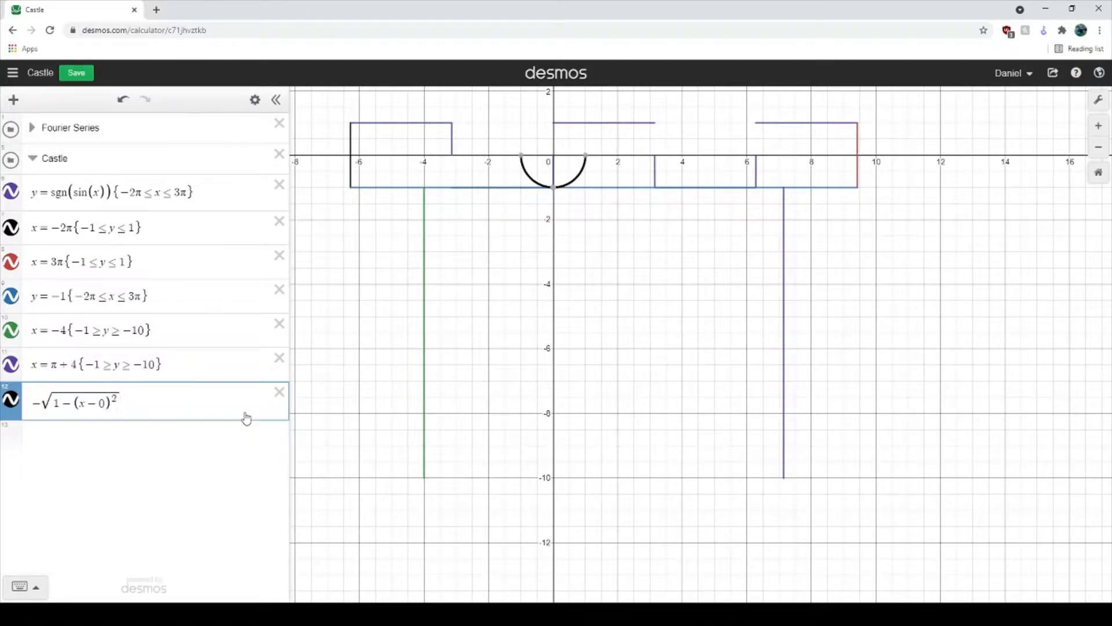
left_click(34, 404)
type("y=")
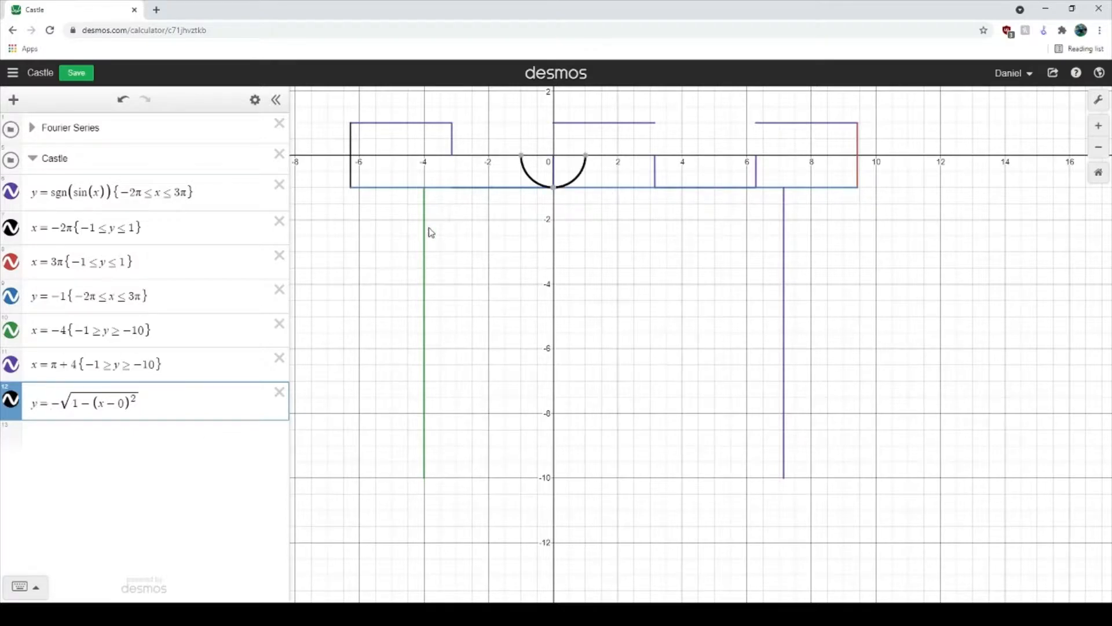
Replace the 0 in the semicircle's horizontal shift with (π+4+4).
left_click_drag(427, 235, 426, 290)
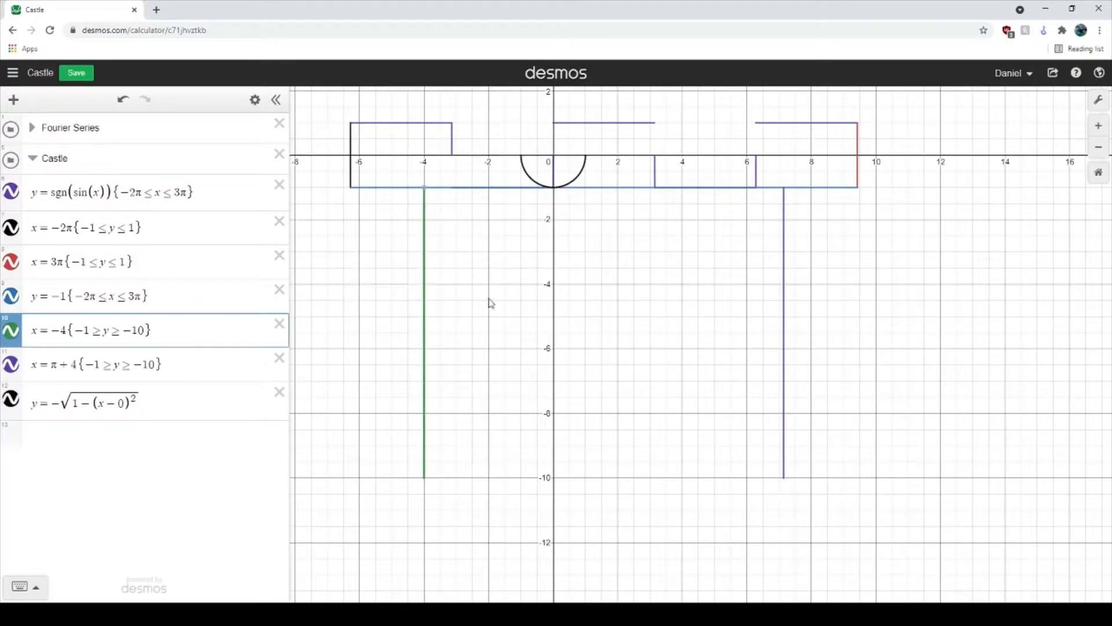
left_click_drag(785, 324, 787, 317)
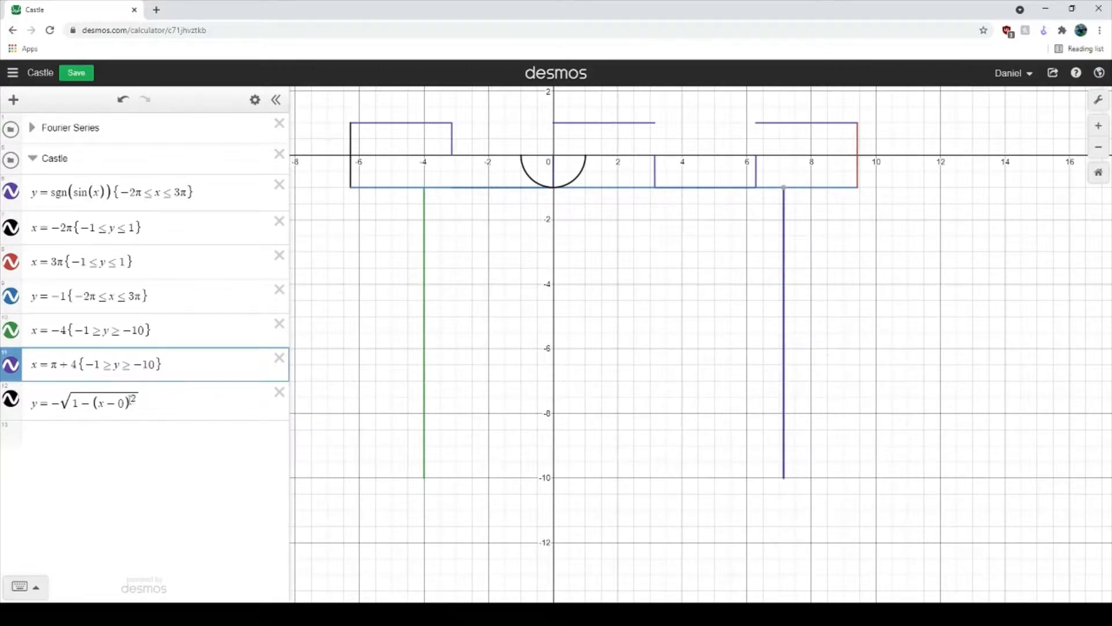
left_click(130, 401)
key("BackSpace")
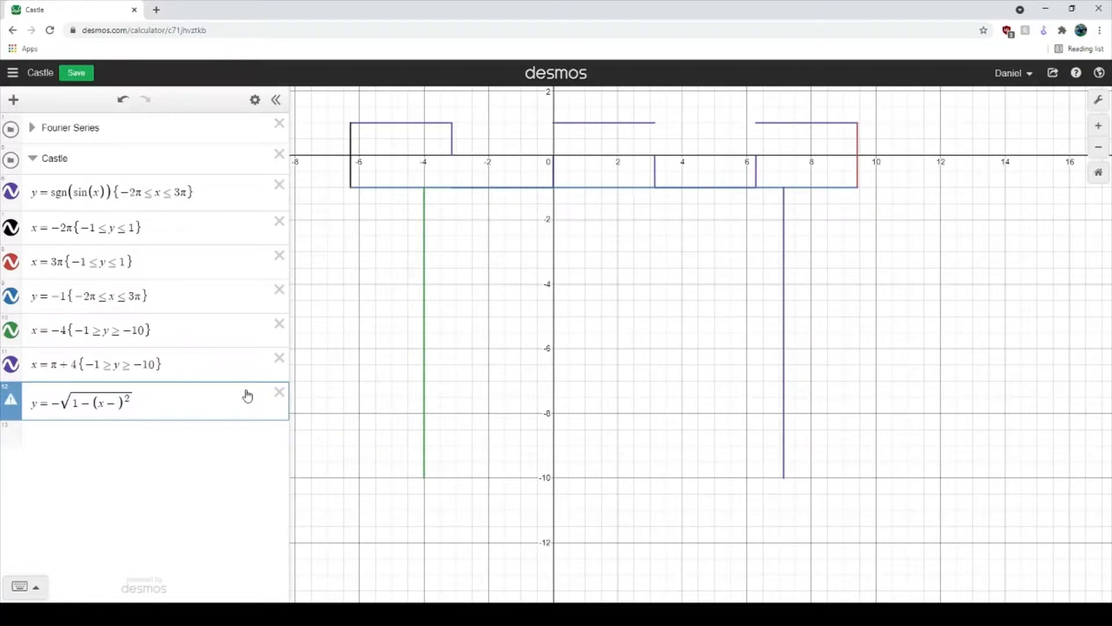
type("(")
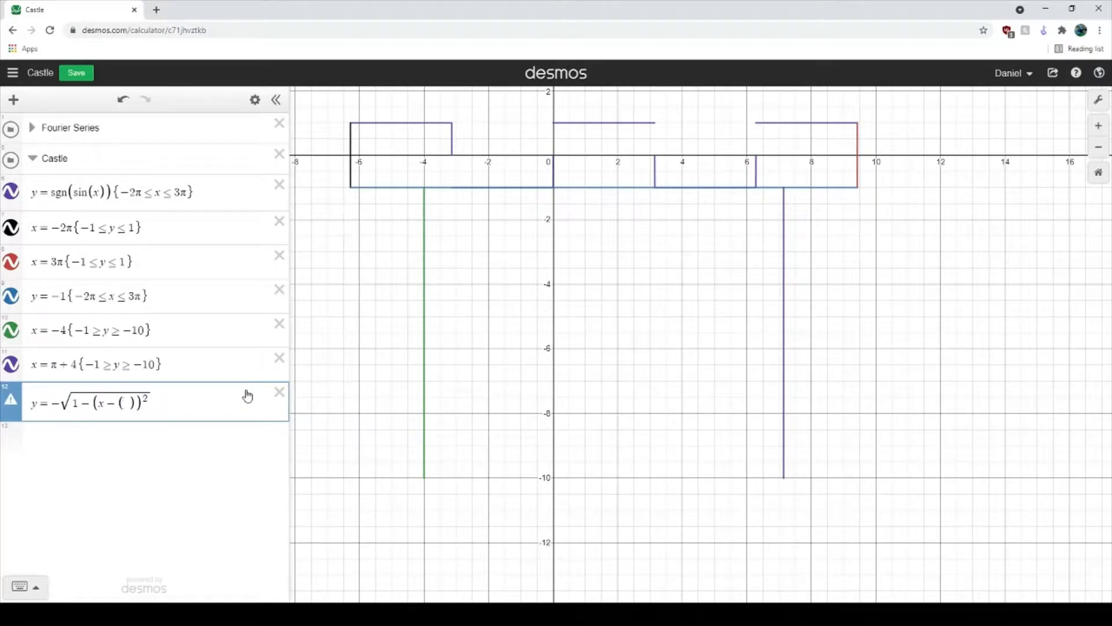
type("pi+")
type("4-")
key("BackSpace")
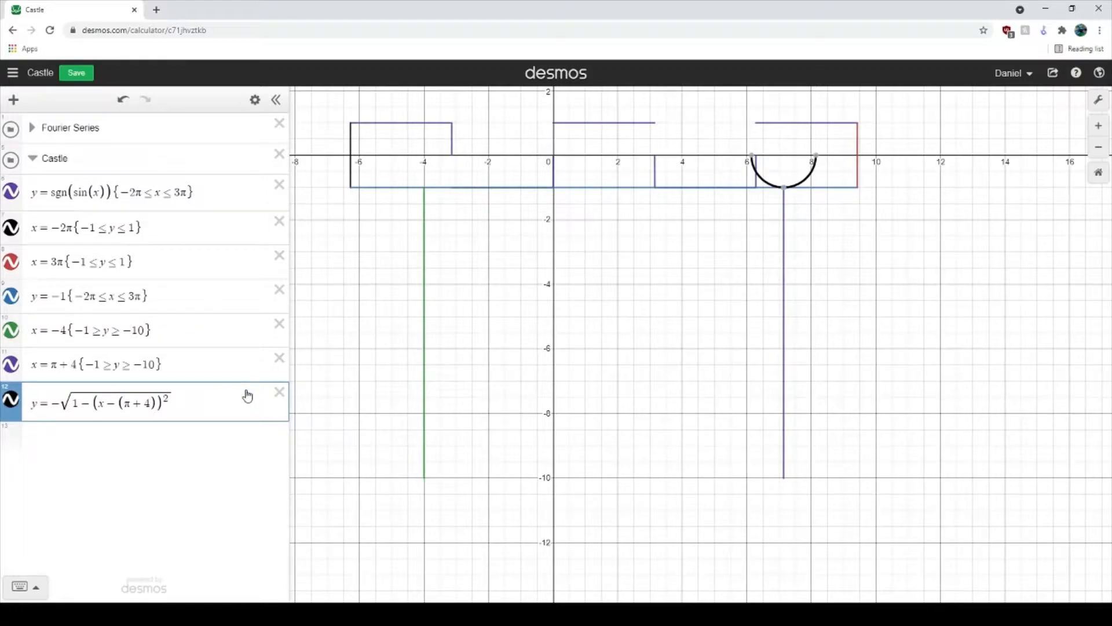
type("+4")
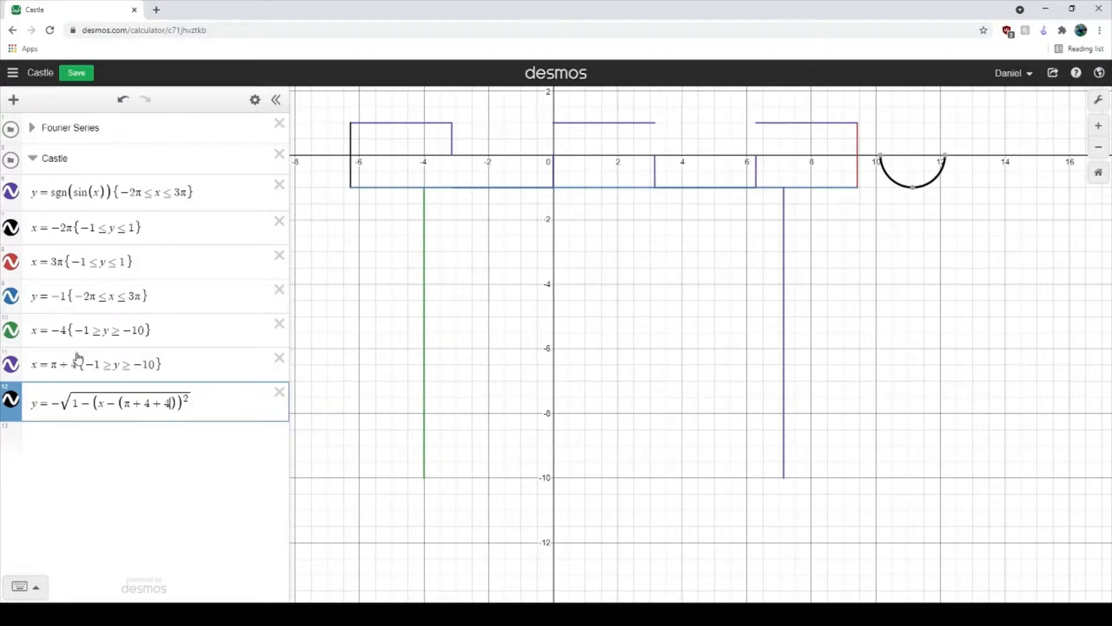
left_click_drag(174, 404, 139, 406)
Trace points on the x=π+4 and x=-4 walls to compare their horizontal positions.
left_click(792, 378)
left_click(783, 400)
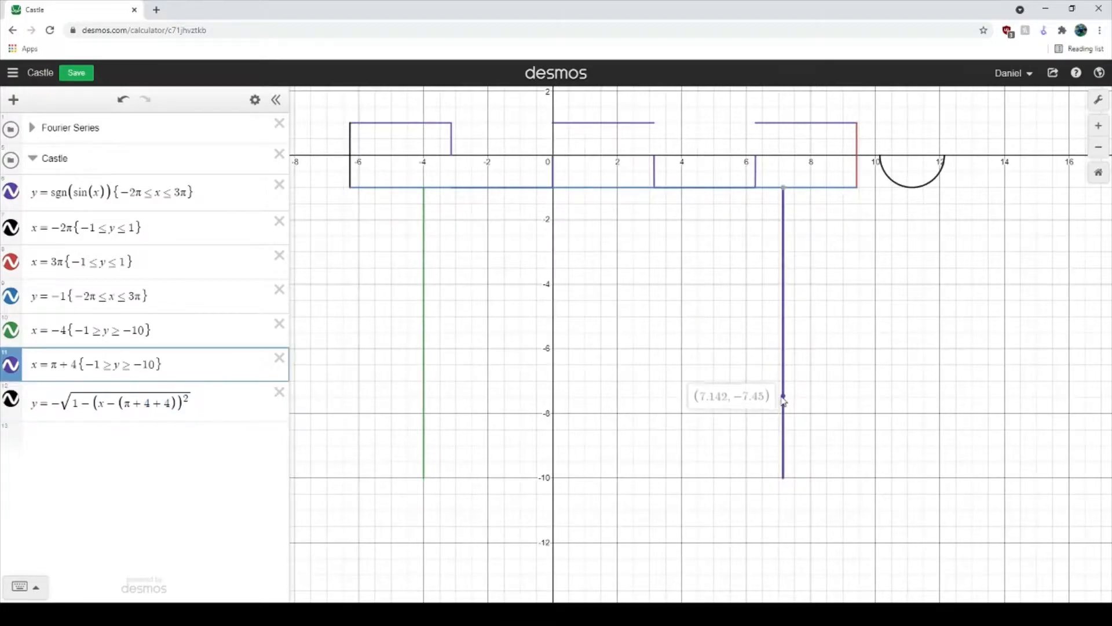
left_click(424, 382)
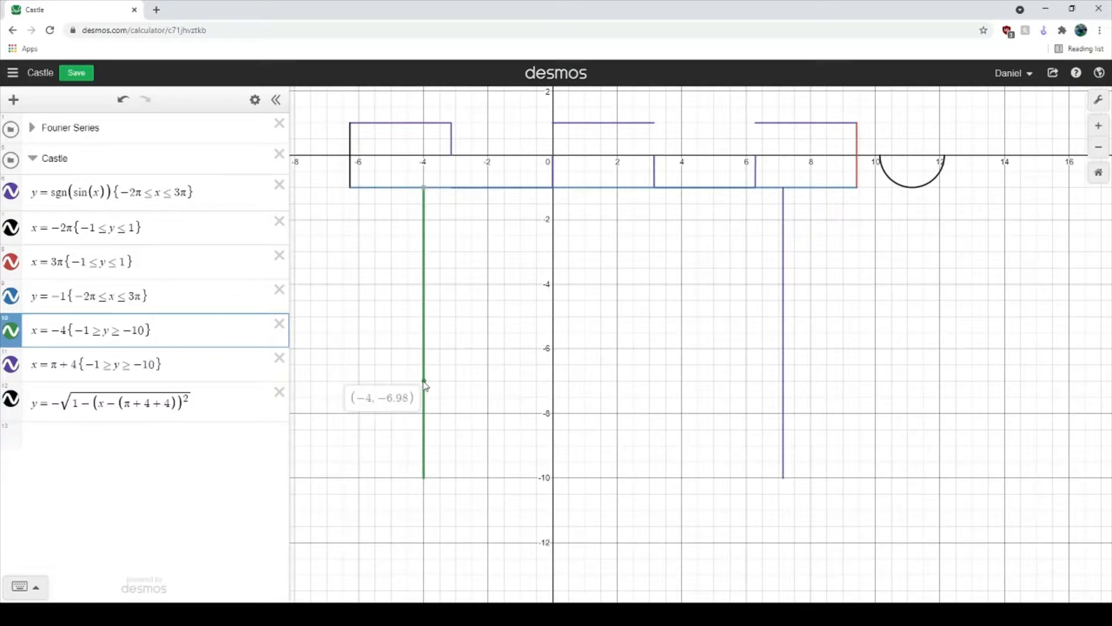
left_click(425, 380)
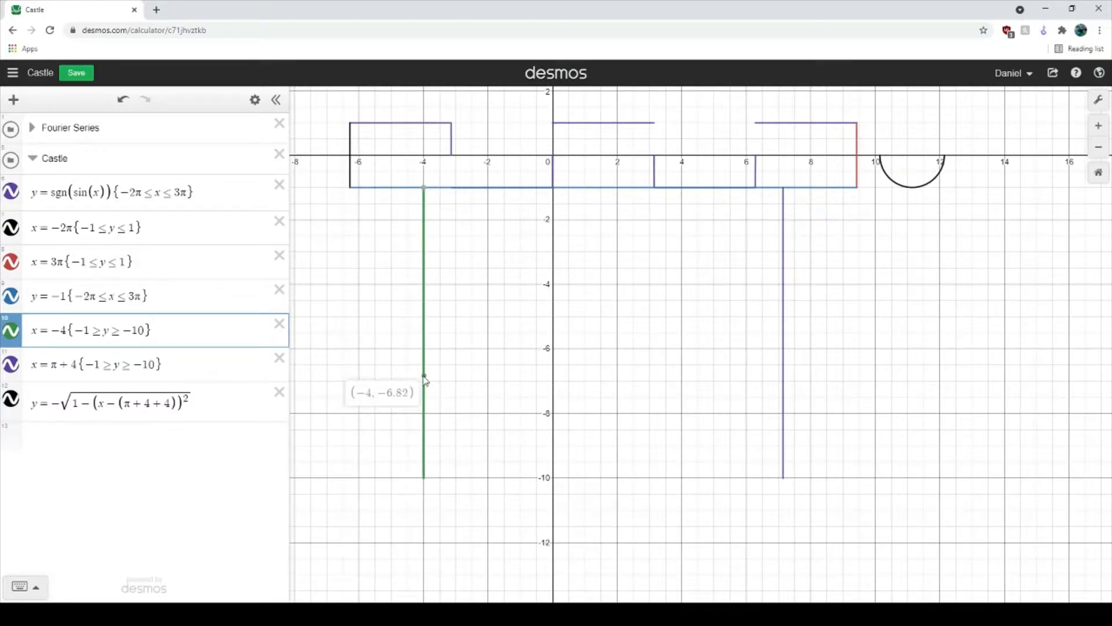
left_click(425, 380)
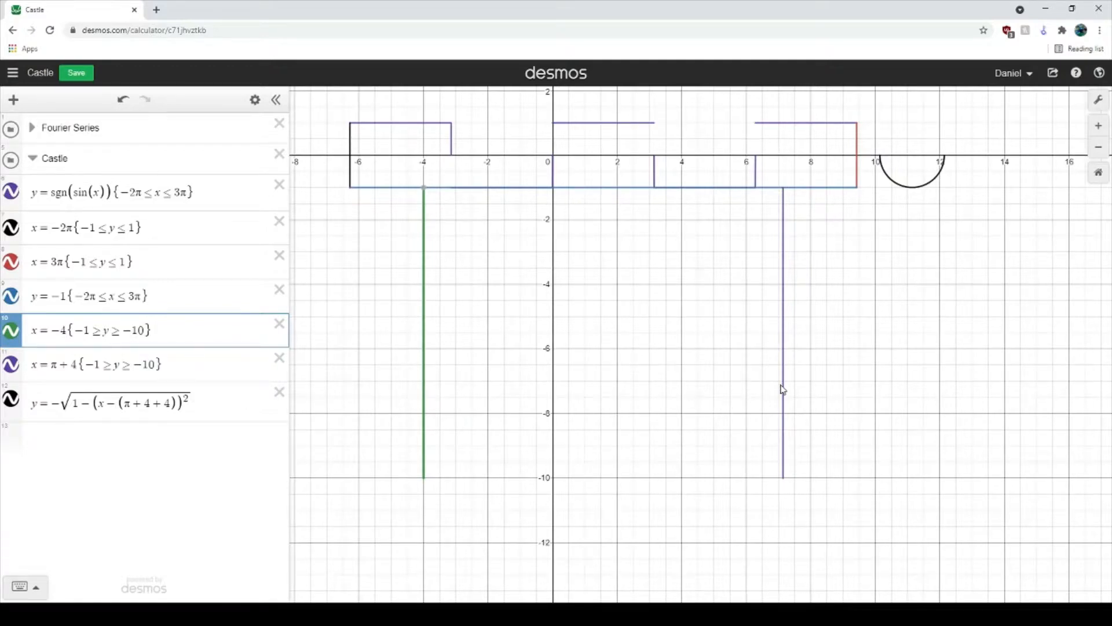
left_click_drag(783, 390, 784, 377)
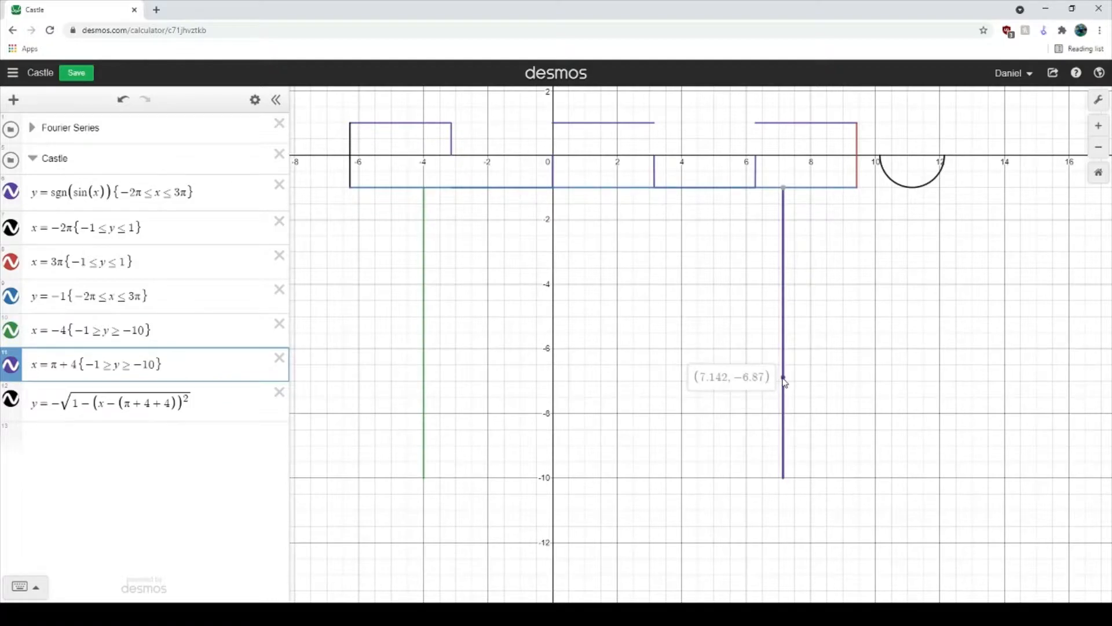
Simplify 4+4 to 8 in the semicircle's horizontal shift.
left_click_drag(423, 351, 422, 395)
left_click_drag(173, 403, 146, 403)
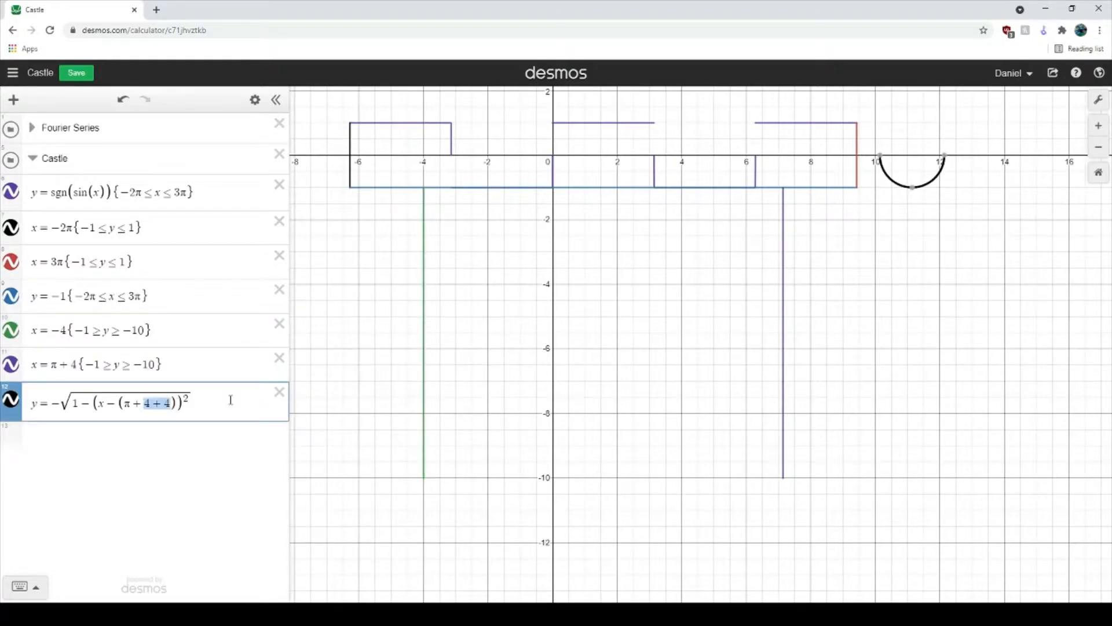
type("8")
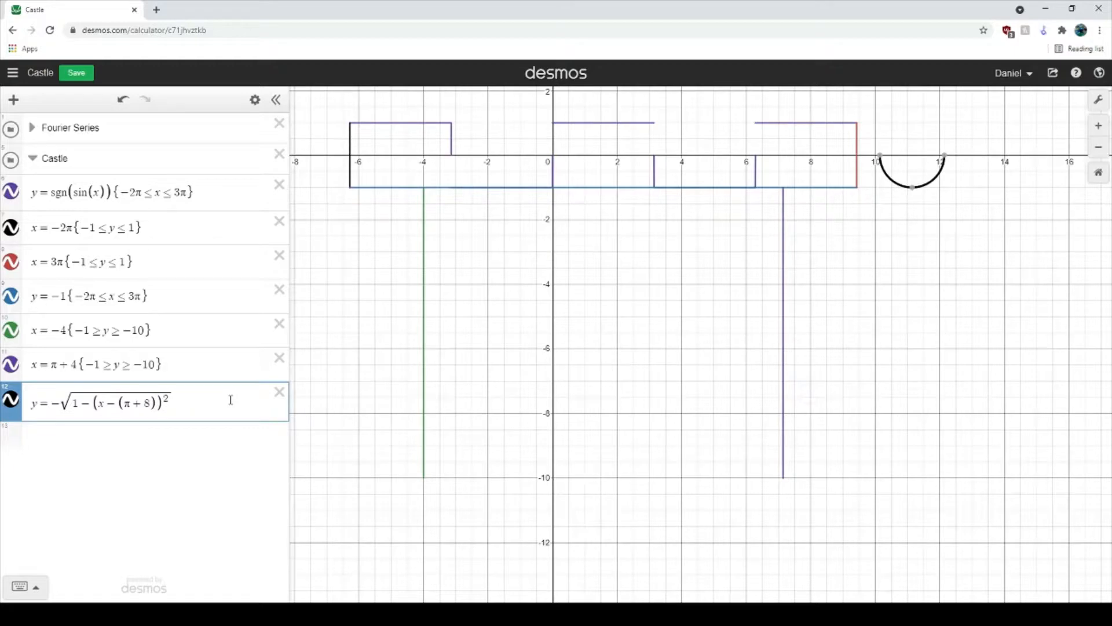
Remove the parentheses around π+8 in the semicircle's shift and divide it by 2 as the fraction (π+8)/2.
left_click(152, 404)
key("shift+Left")
key("shift+Left")
key("shift+Left")
left_click(156, 404)
key("Left")
key("BackSpace")
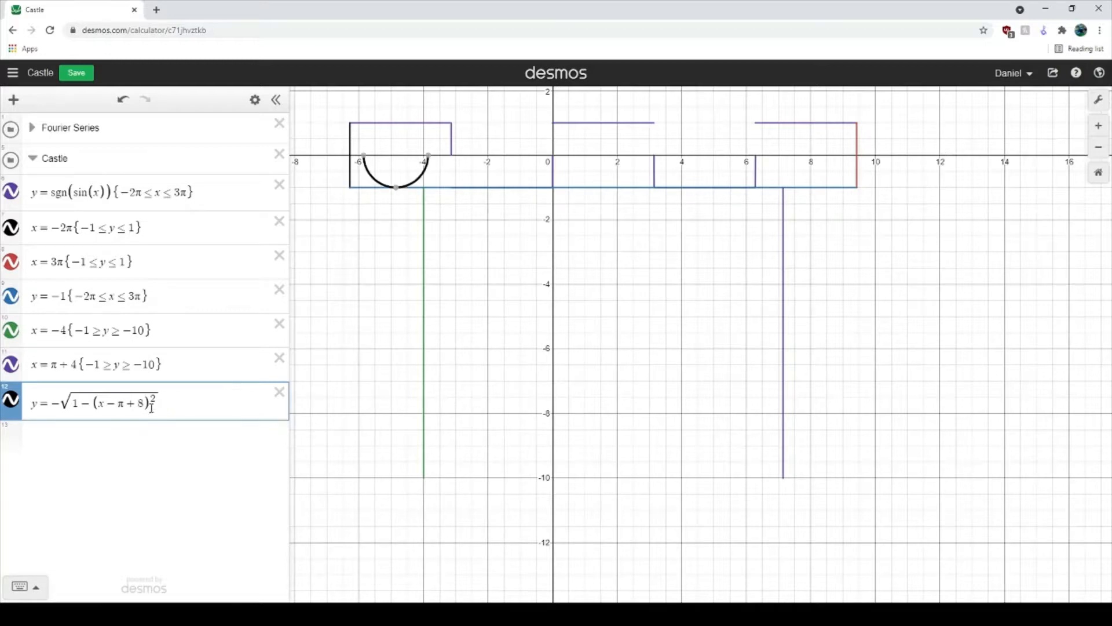
left_click_drag(118, 404, 146, 404)
type("/")
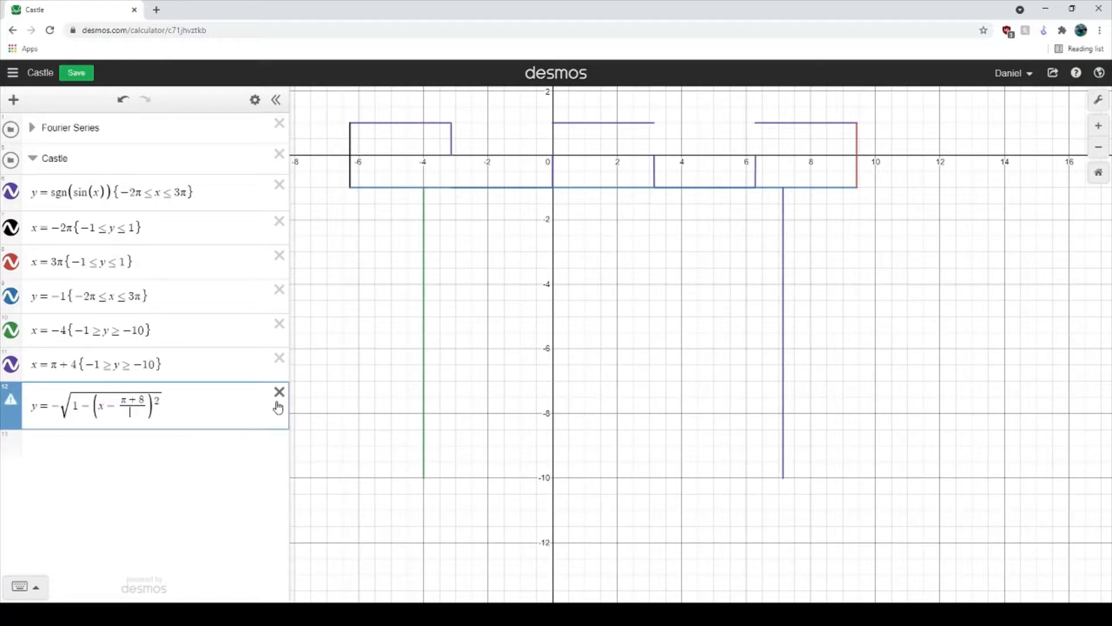
type("2")
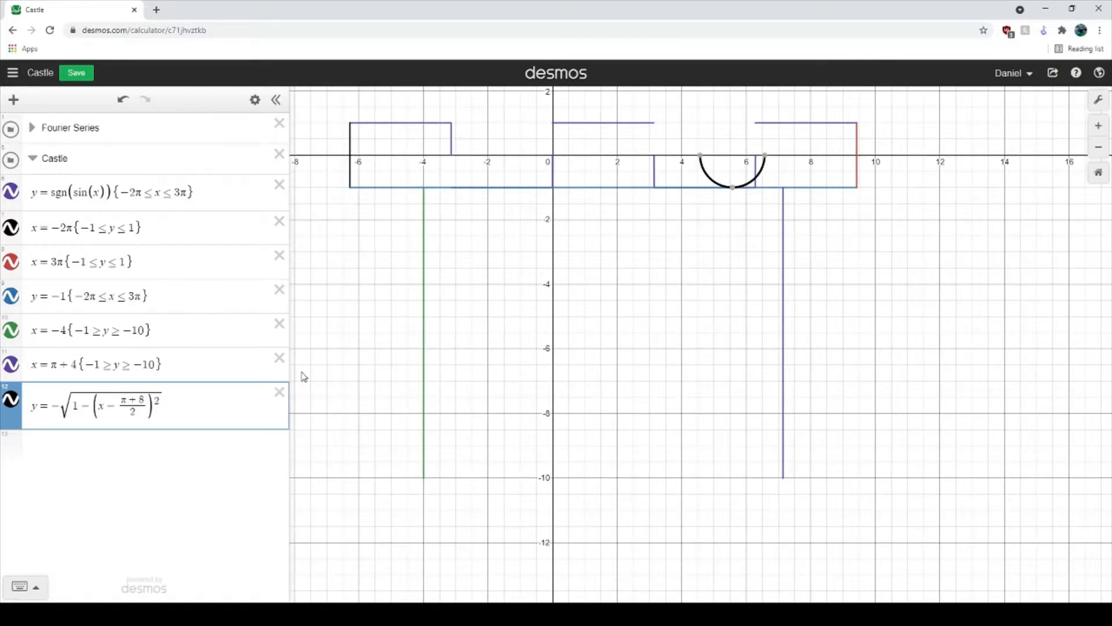
Trace both vertical walls and add +4 after the (π+8)/2 fraction inside the semicircle's squared term.
left_click(784, 344)
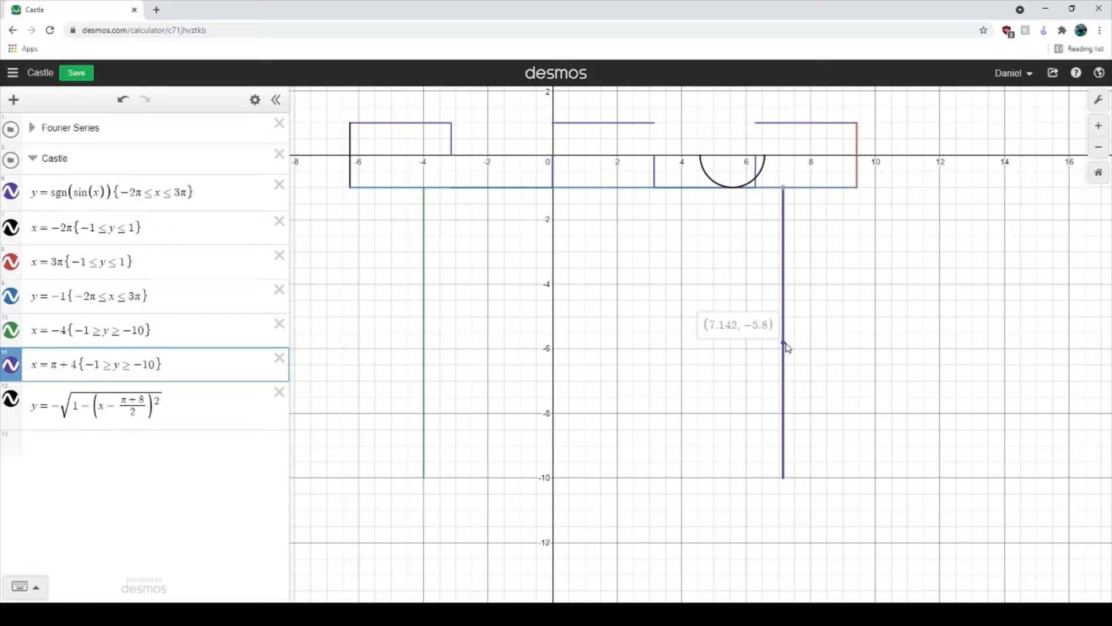
left_click_drag(423, 347, 425, 384)
left_click(710, 178)
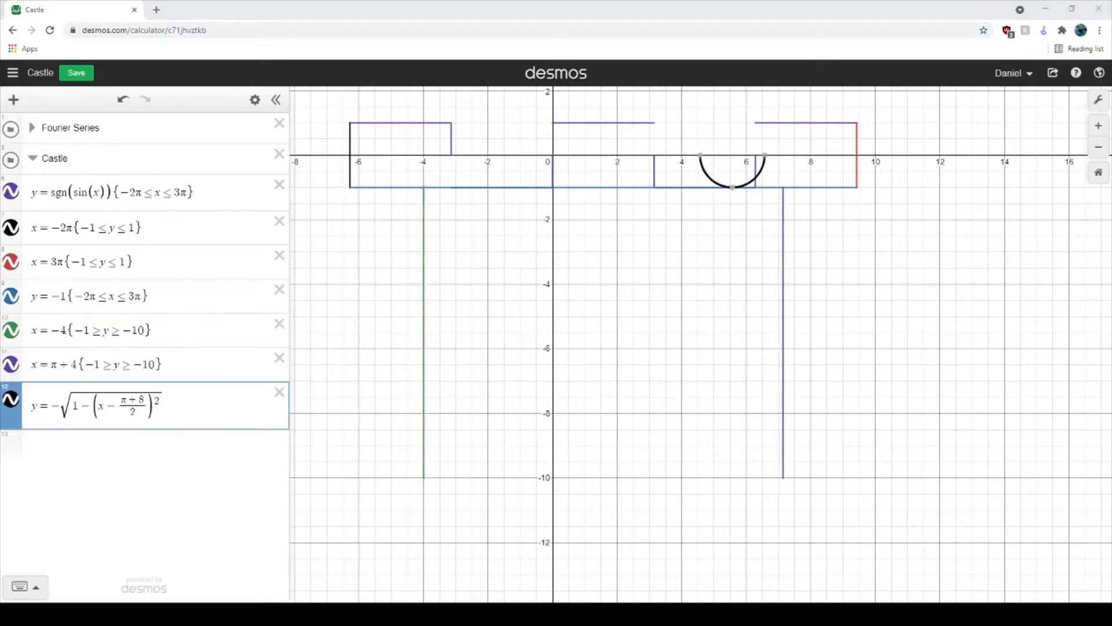
left_click(143, 401)
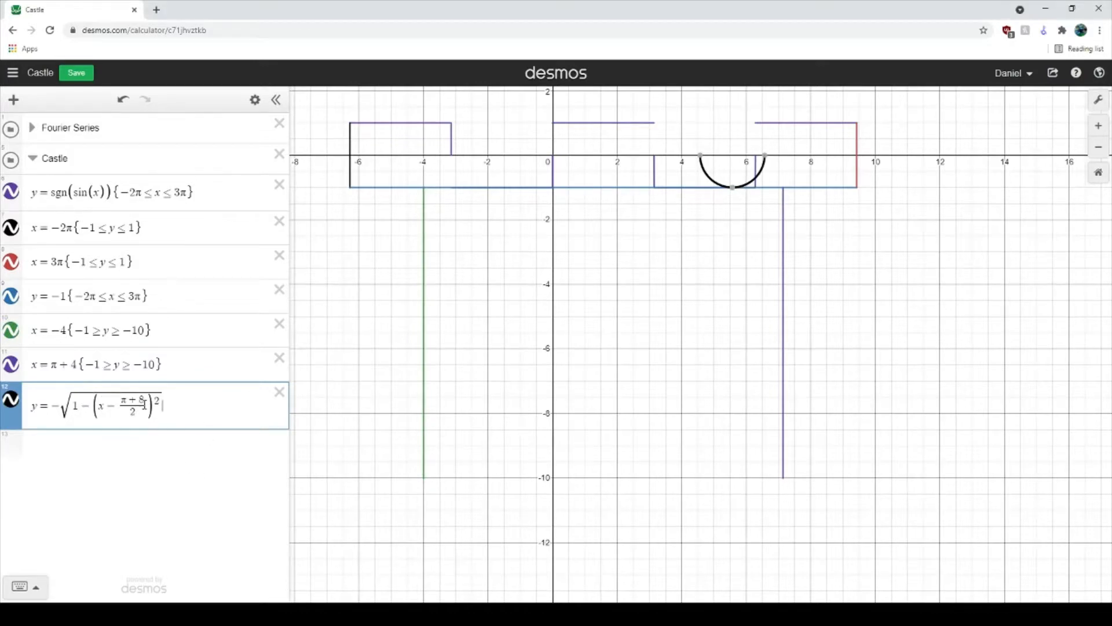
key("Right")
type("+4")
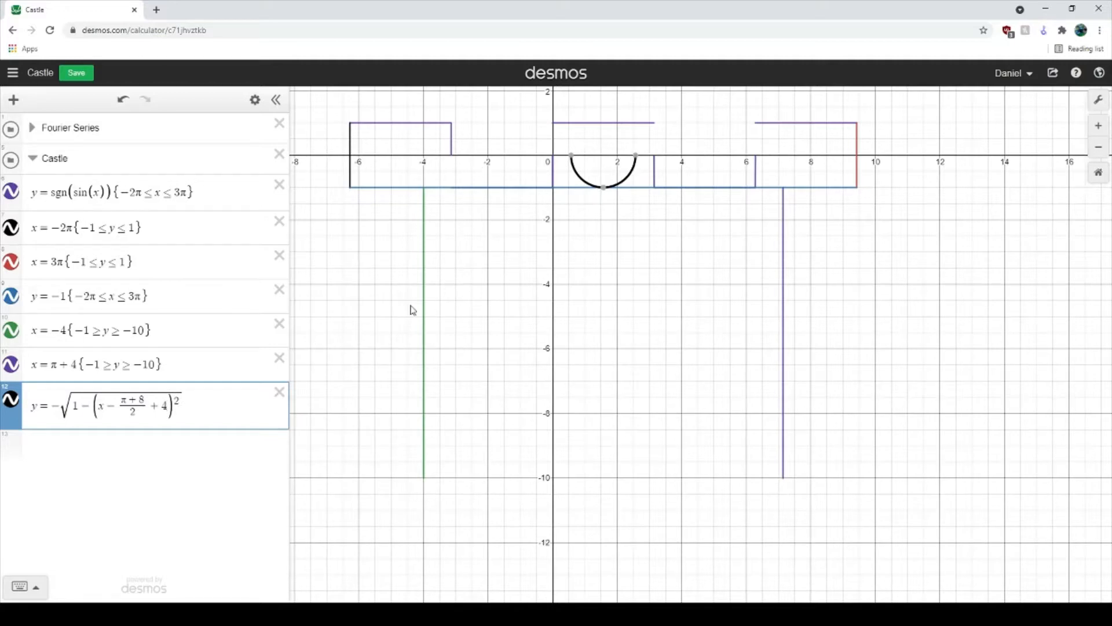
Lower the semicircle to the walls' lower ends by adding -10 after the square root.
left_click(424, 325)
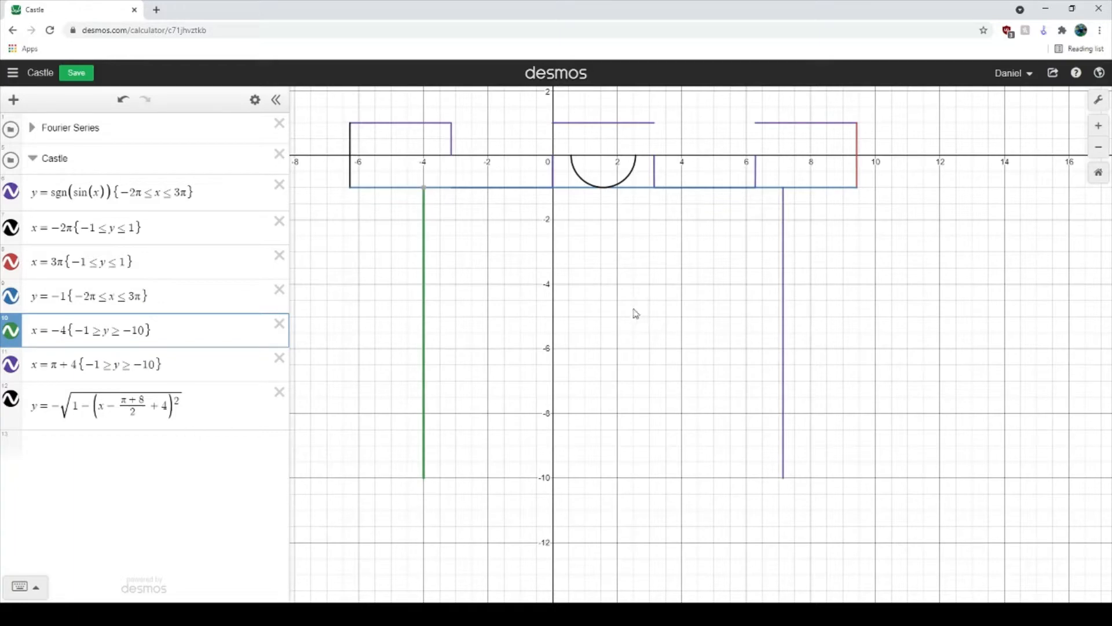
left_click(209, 412)
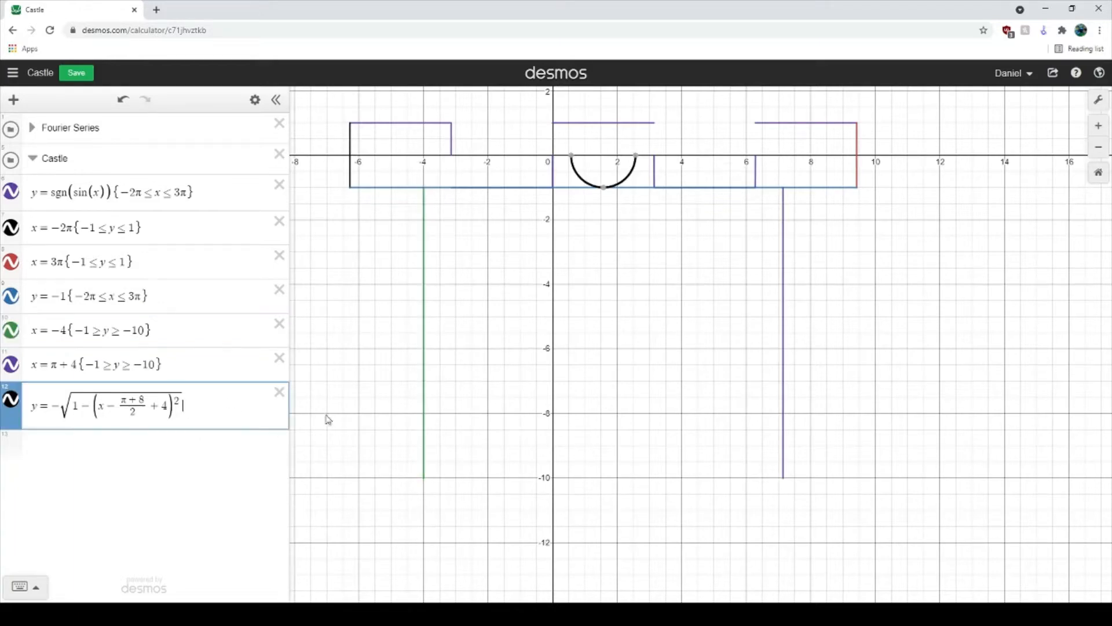
type("=")
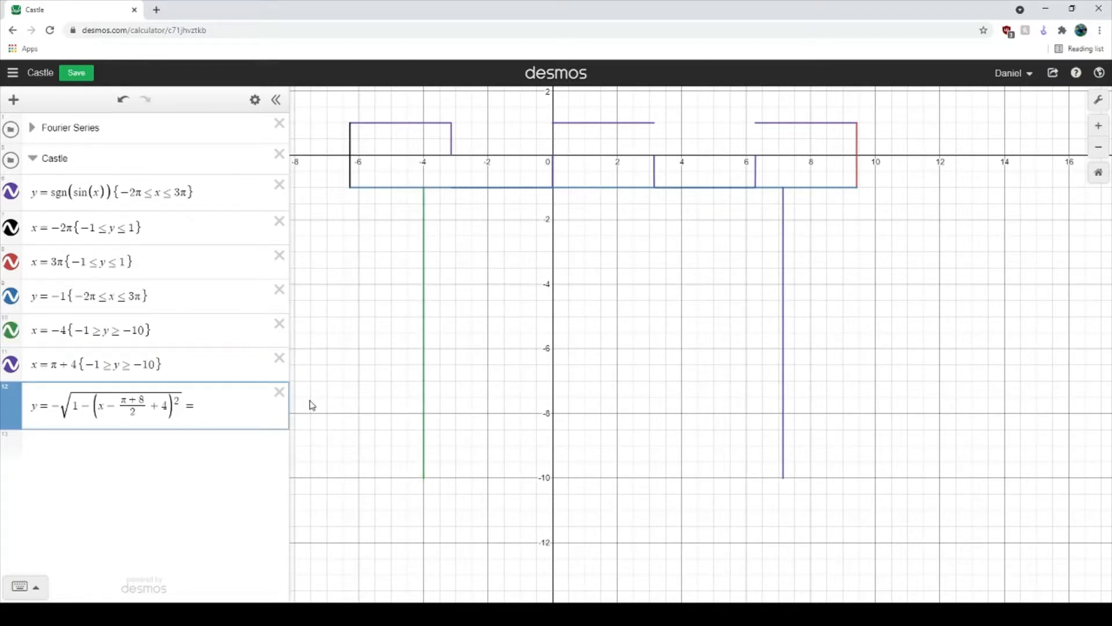
key("BackSpace")
type("-10")
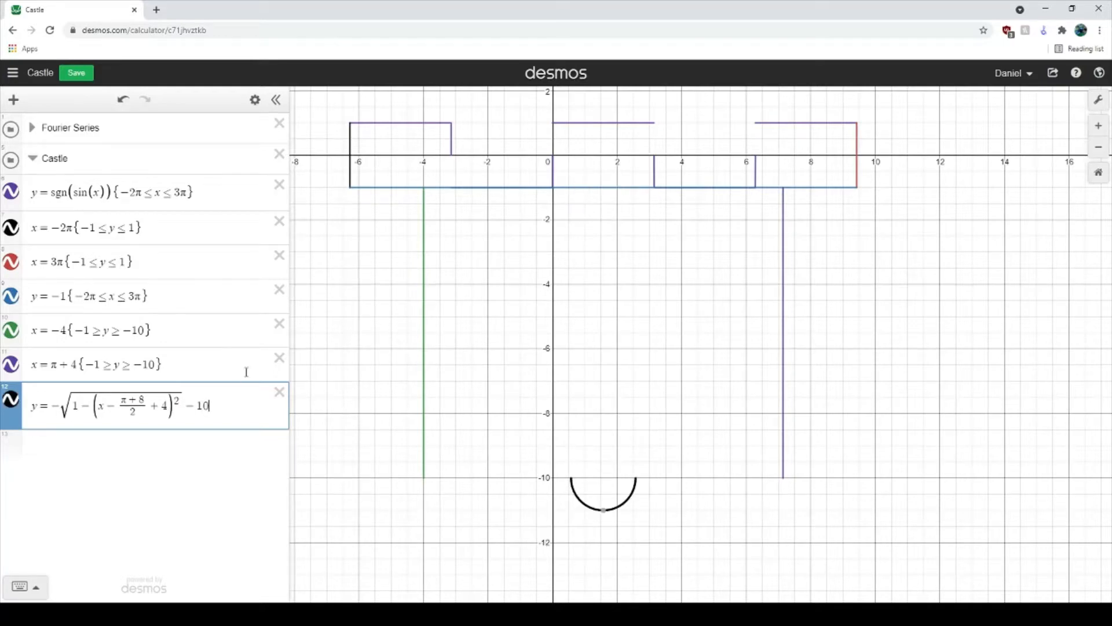
key("BackSpace")
key("BackSpace")
key("BackSpace")
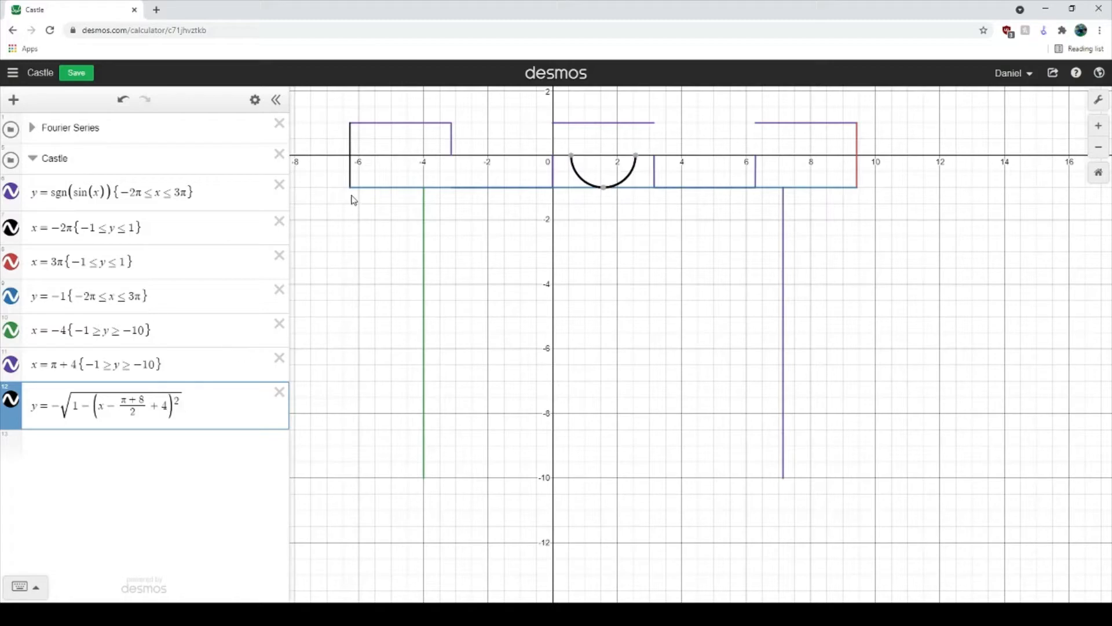
mouse_move(573, 160)
type("-10")
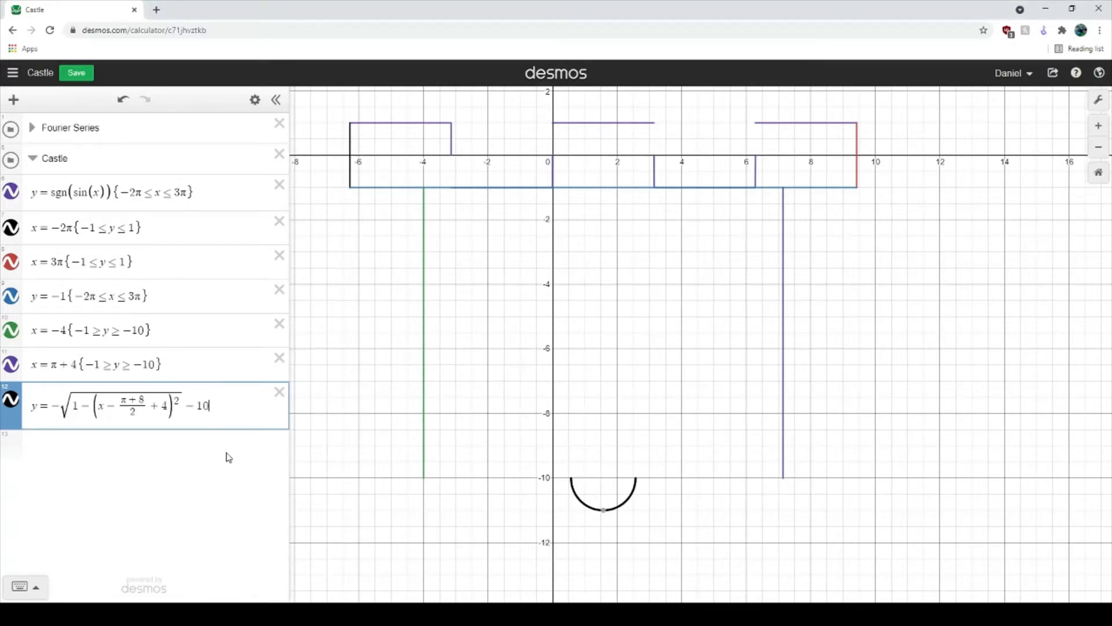
Stretch the semicircle into a half ellipse by dividing its squared term by ((π+8)/2)^2.
left_click_drag(122, 400, 143, 411)
key("ctrl+c")
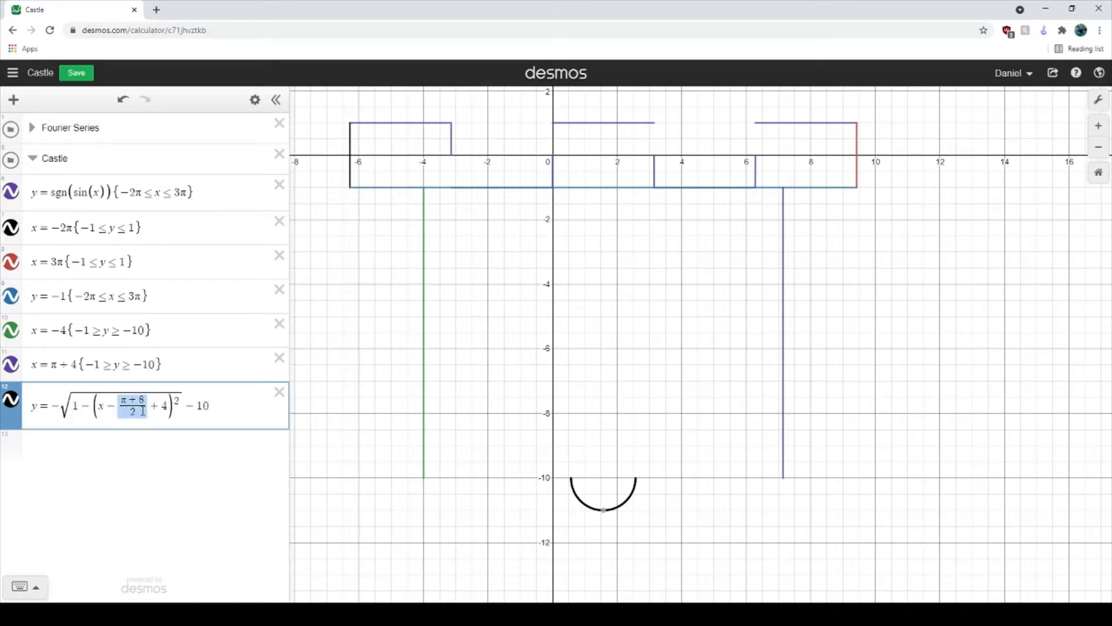
left_click(184, 411)
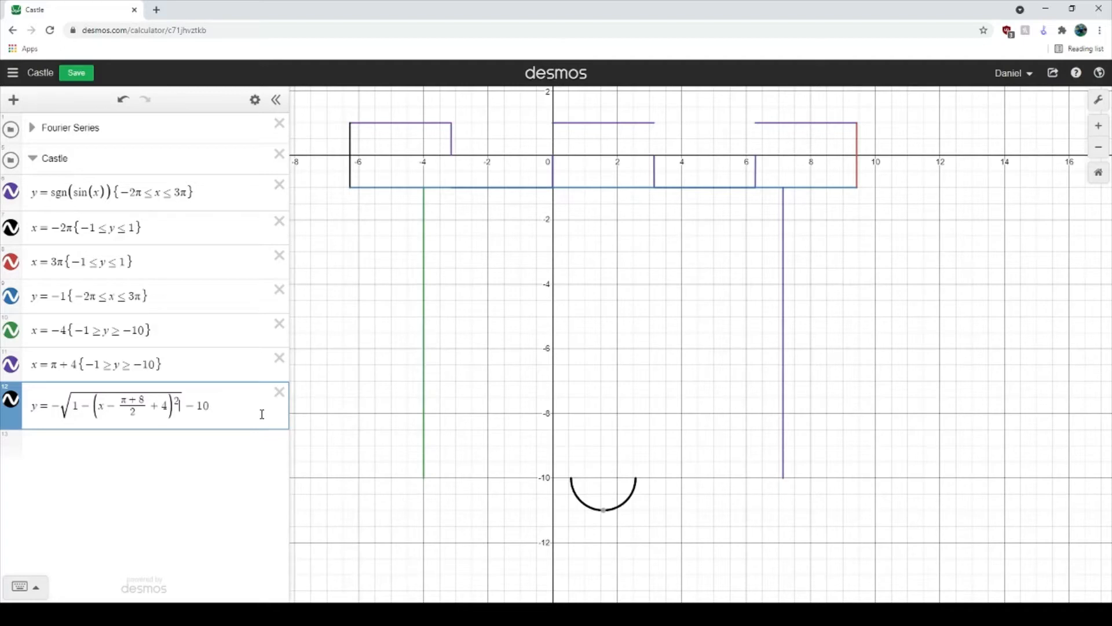
type("/(")
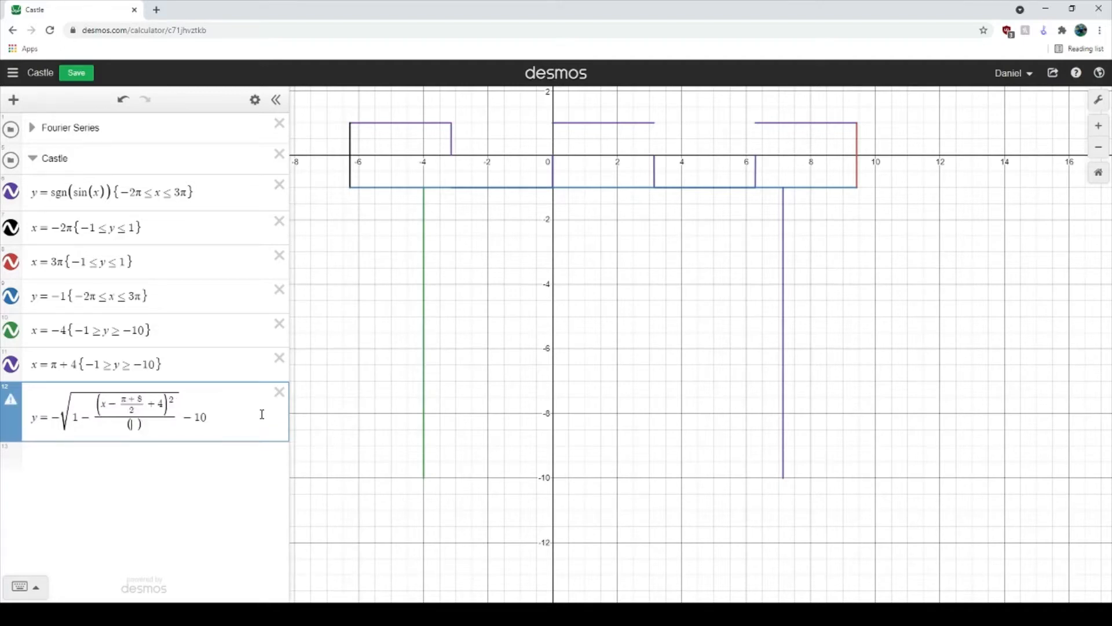
key("ctrl+v")
type("^2")
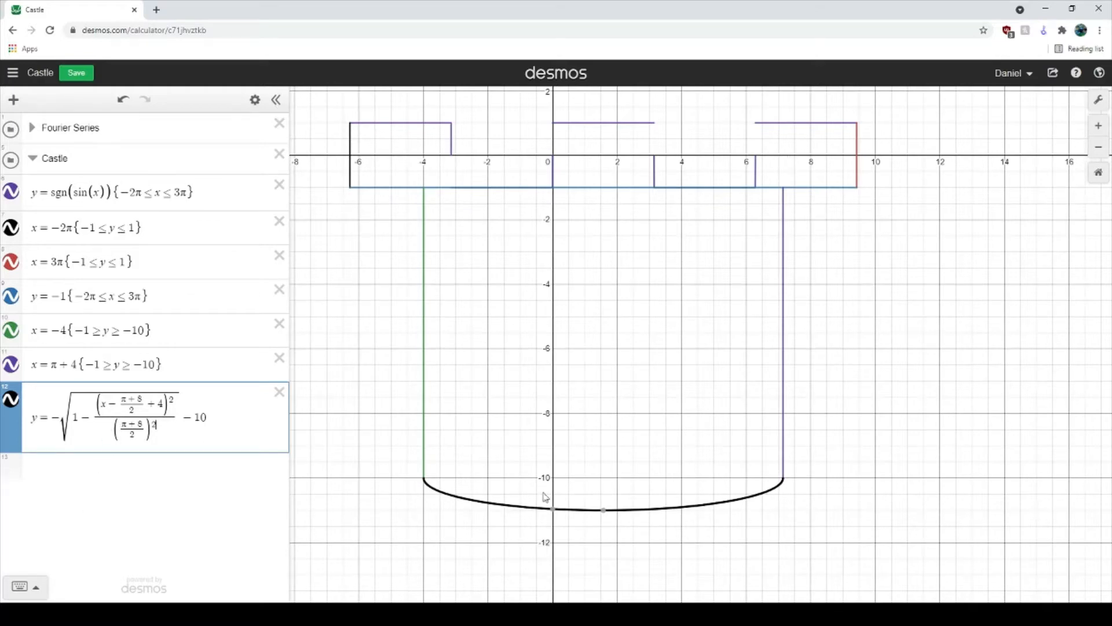
Change the color of the square wave and the x=3π, x=-4, y=-1 and x=π+4 lines to black.
left_click(255, 100)
left_click(11, 191)
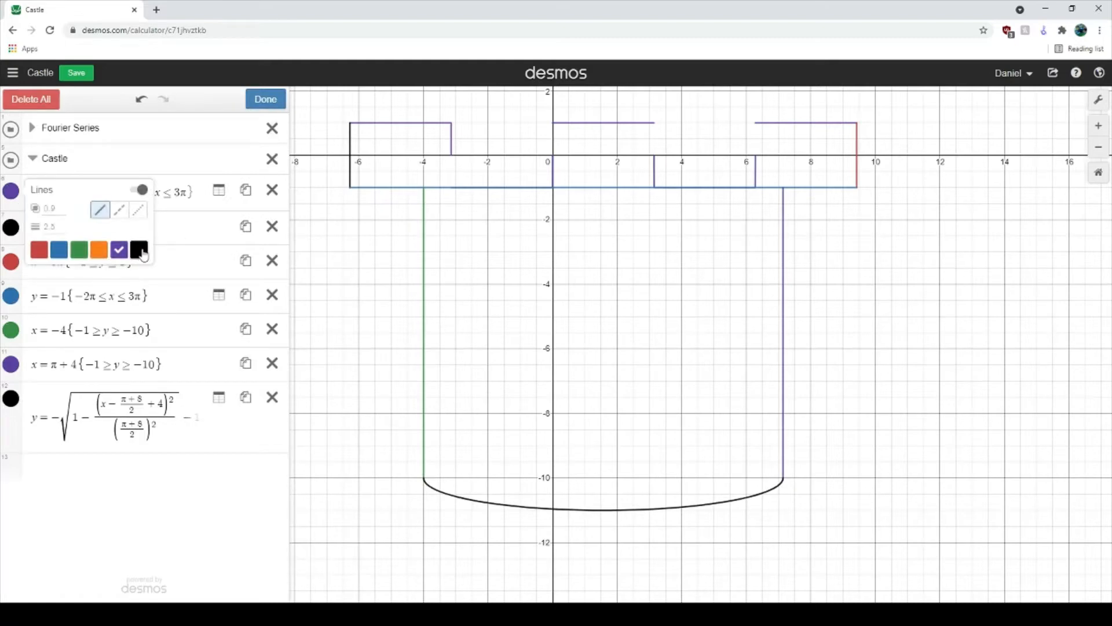
left_click(139, 250)
left_click(11, 261)
left_click(139, 321)
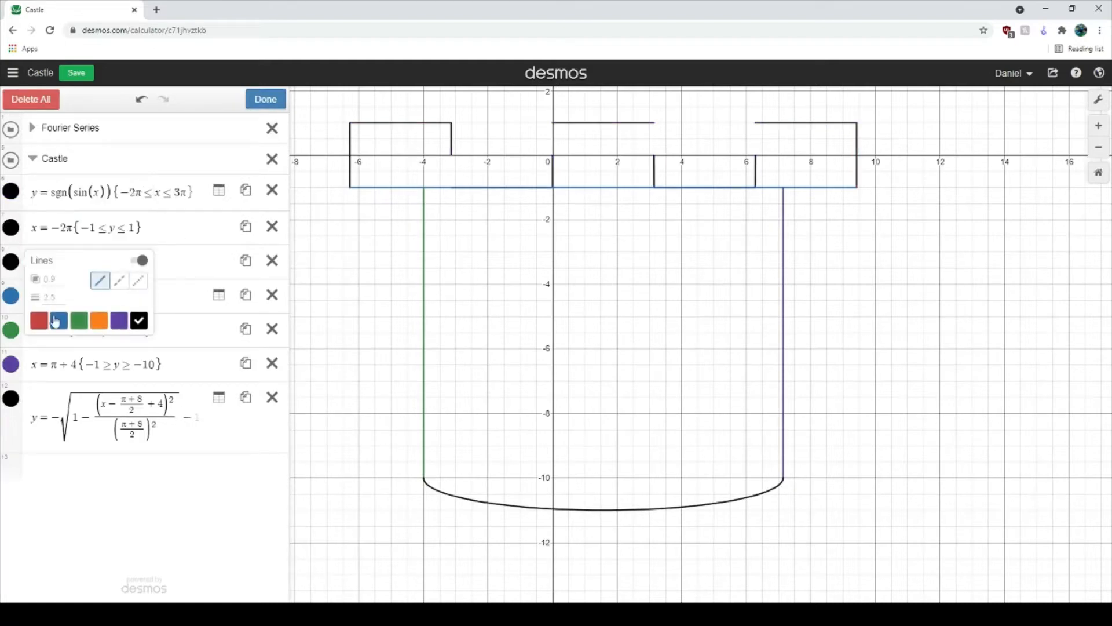
left_click(11, 330)
left_click(139, 389)
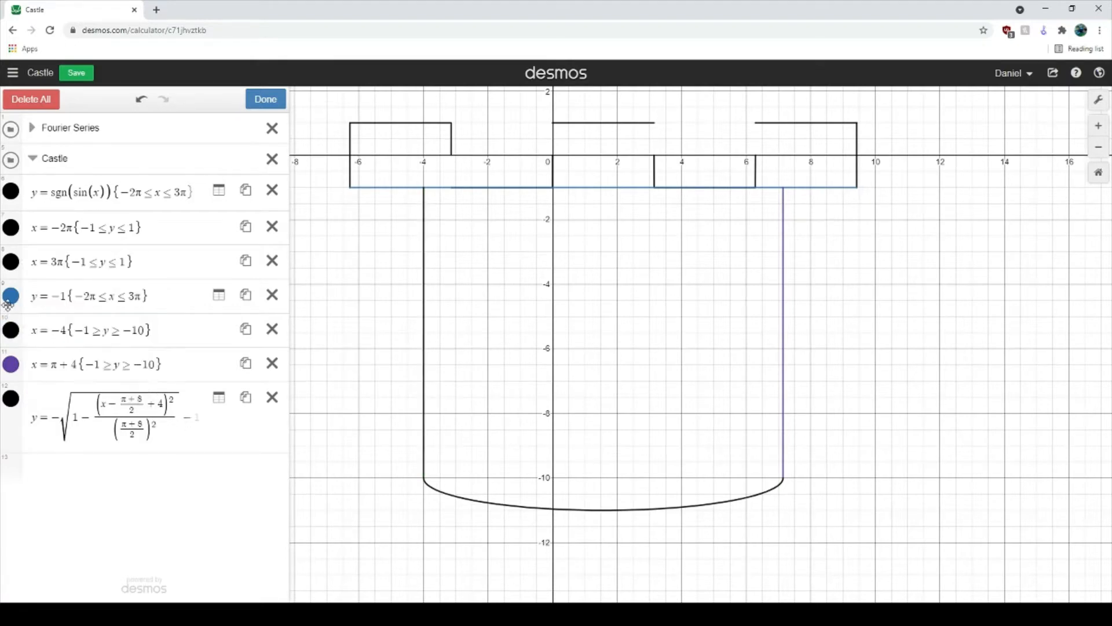
left_click(11, 296)
left_click(139, 354)
left_click(11, 365)
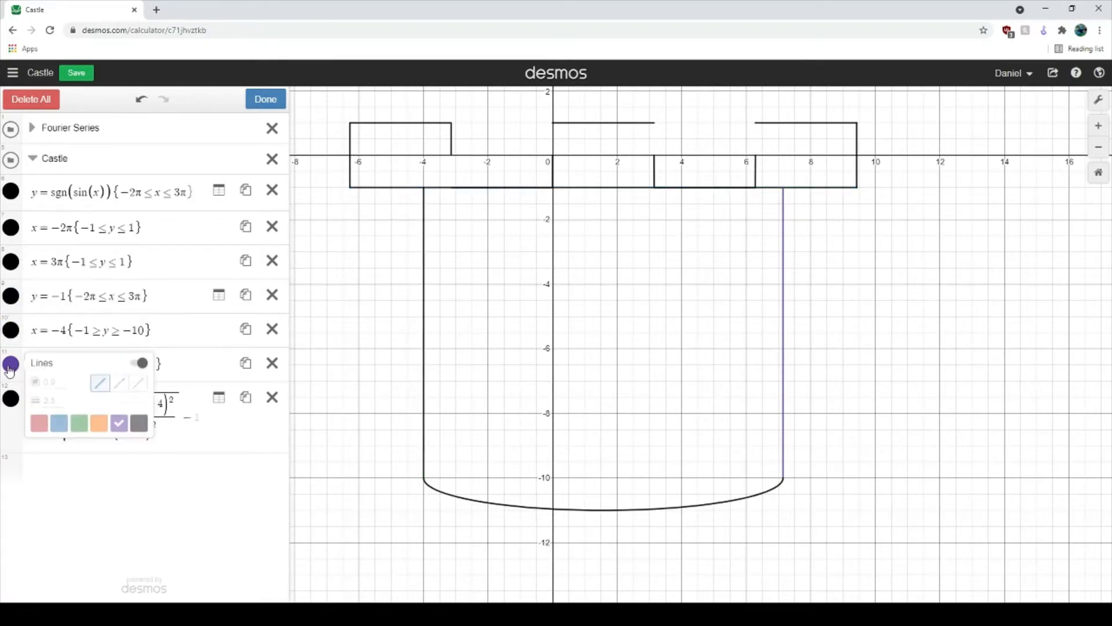
left_click(139, 423)
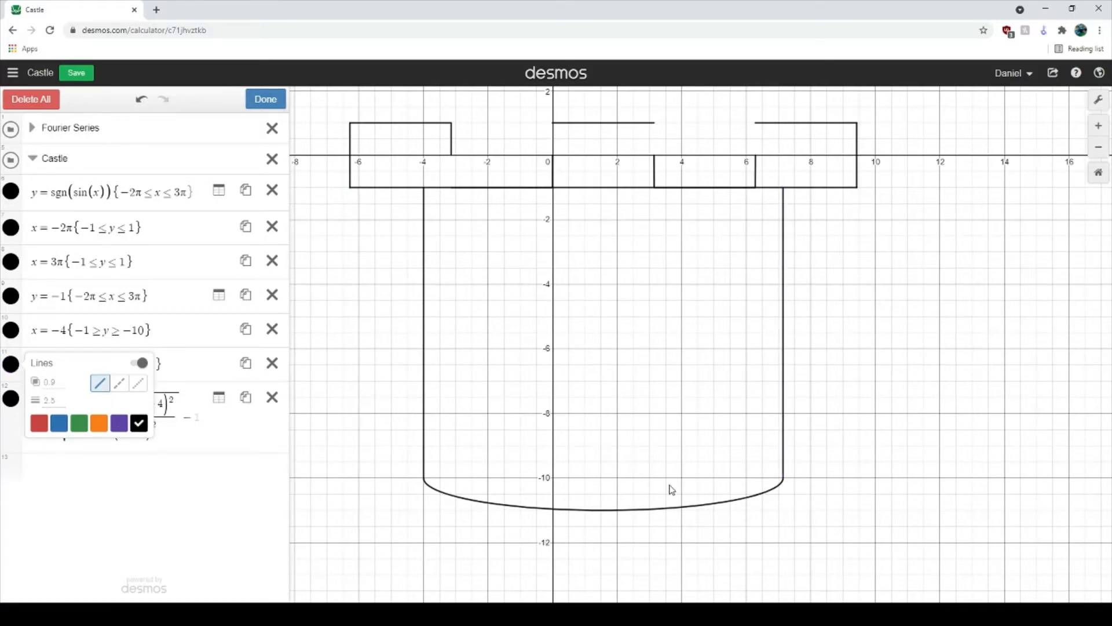
scroll(669, 491, "down", 2)
left_click_drag(879, 469, 769, 465)
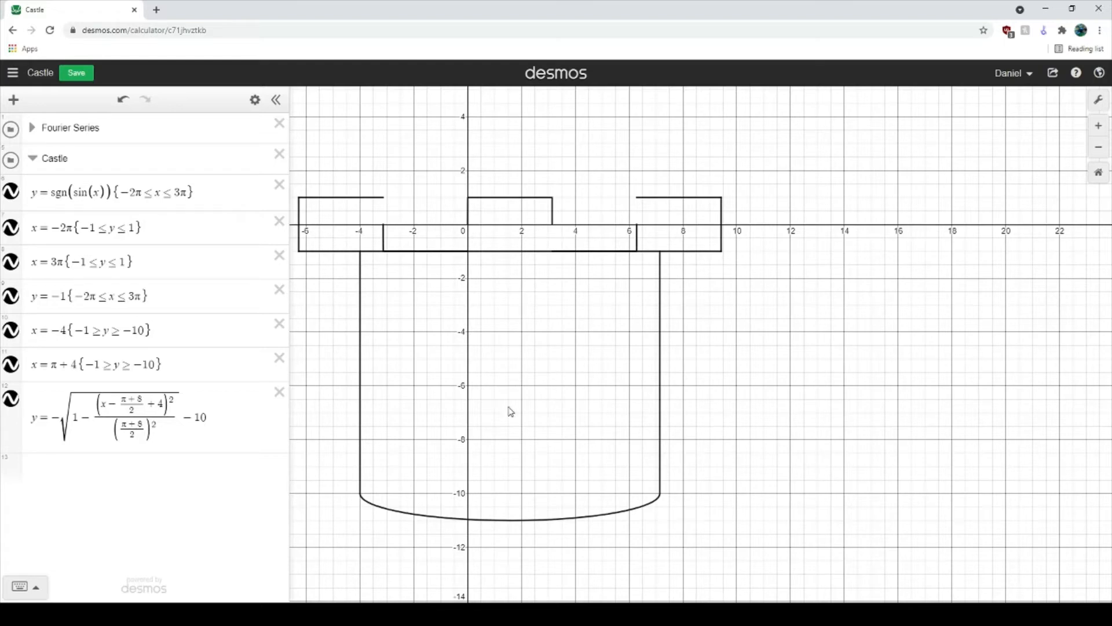
scroll(499, 420, "down", 3)
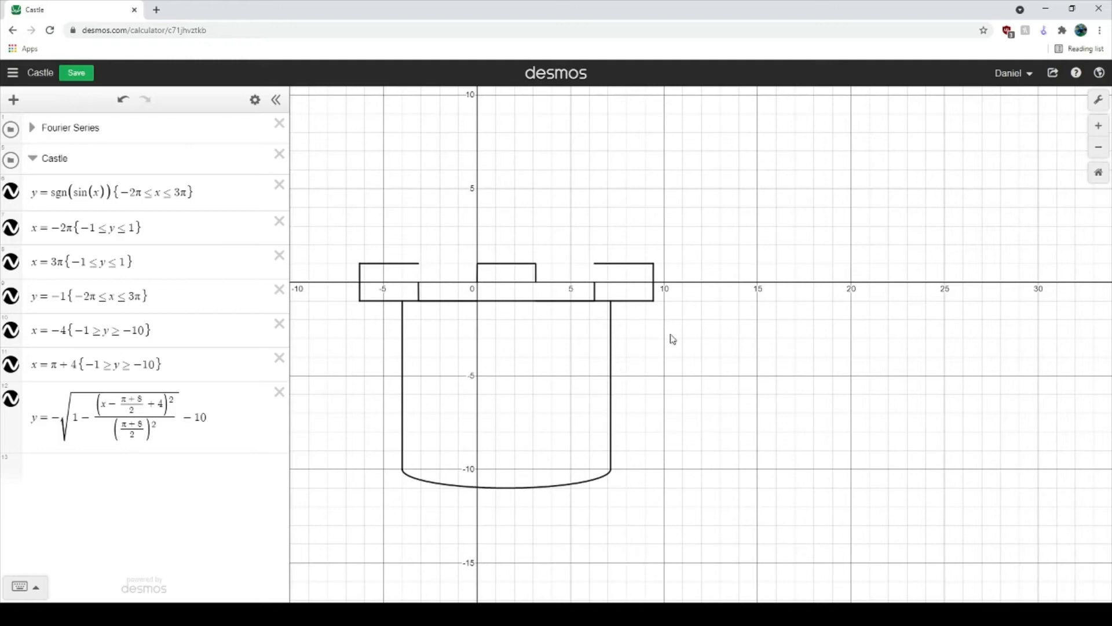
left_click_drag(902, 383, 785, 381)
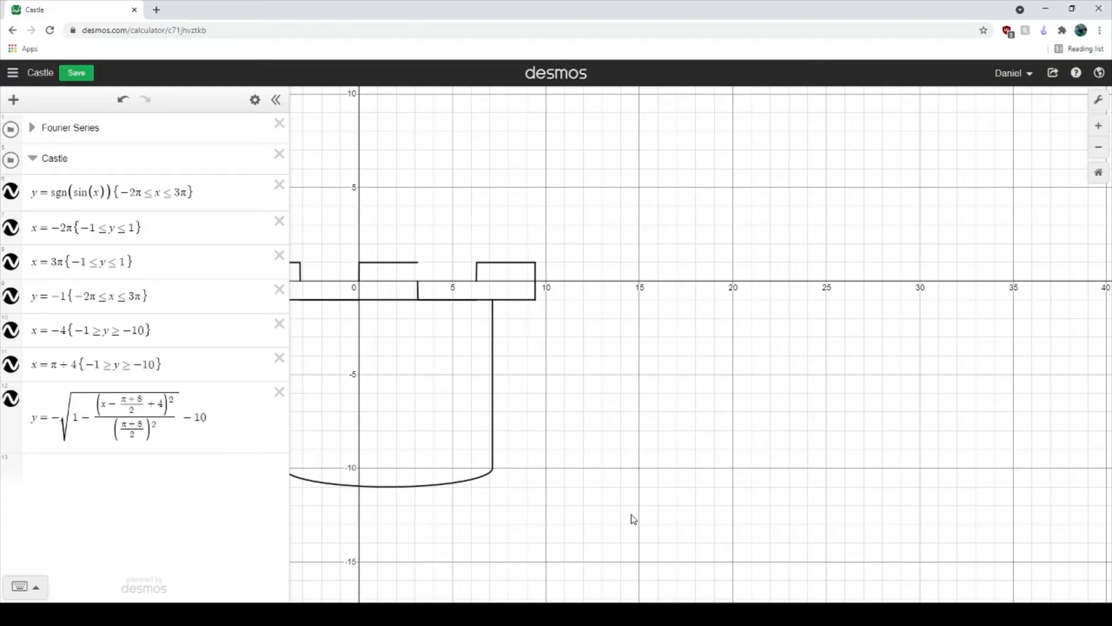
left_click_drag(536, 461, 645, 459)
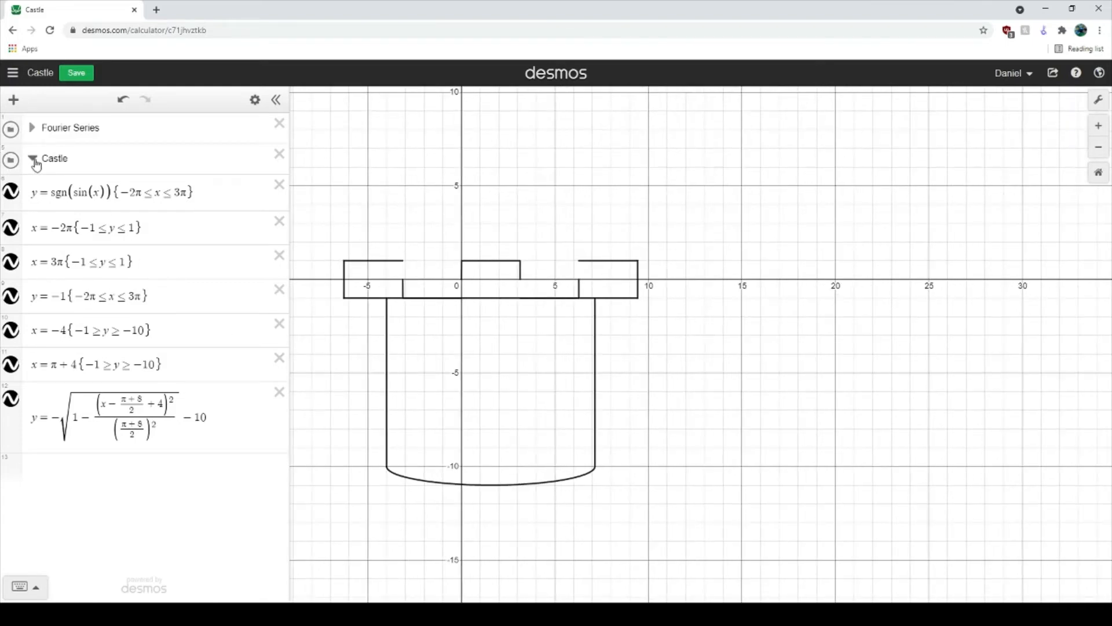
Move all seven castle expressions into the Castle folder and collapse the folder.
left_click(9, 206)
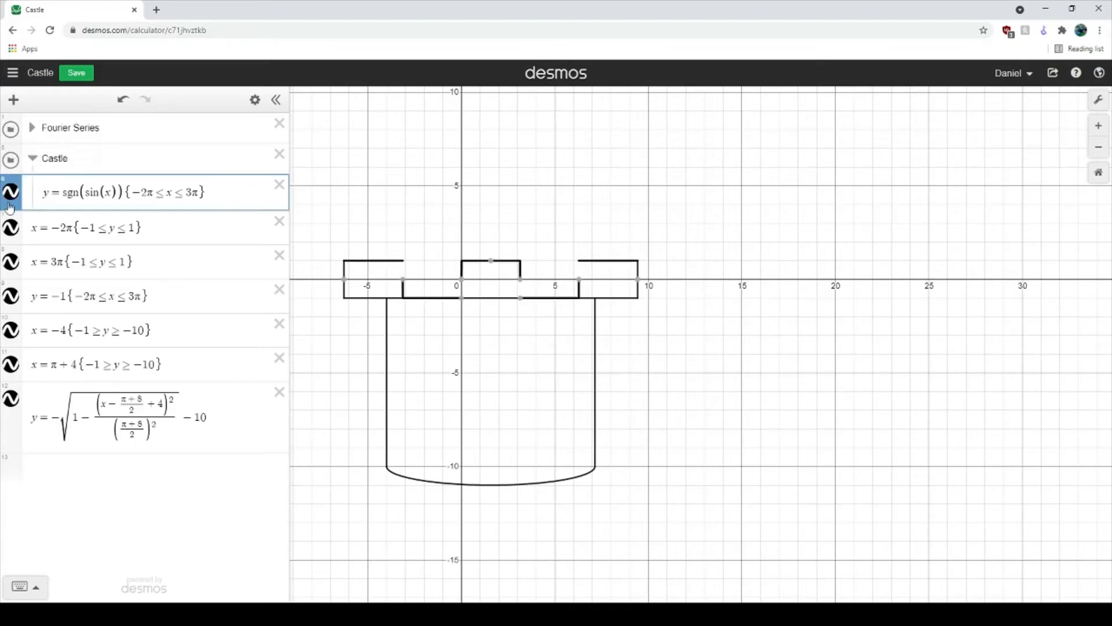
left_click(9, 226)
left_click_drag(10, 261, 12, 386)
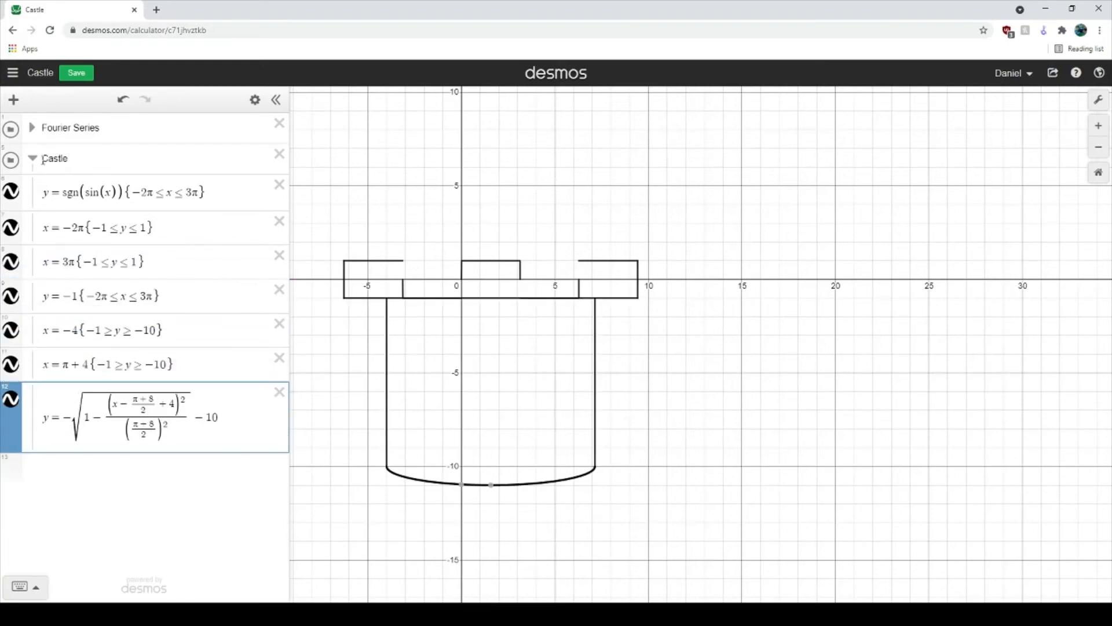
left_click(33, 159)
Expand the Fourier Series folder, show y=sin⁻¹(sin(x)) briefly on the graph, hide it again and collapse the folder.
left_click(33, 128)
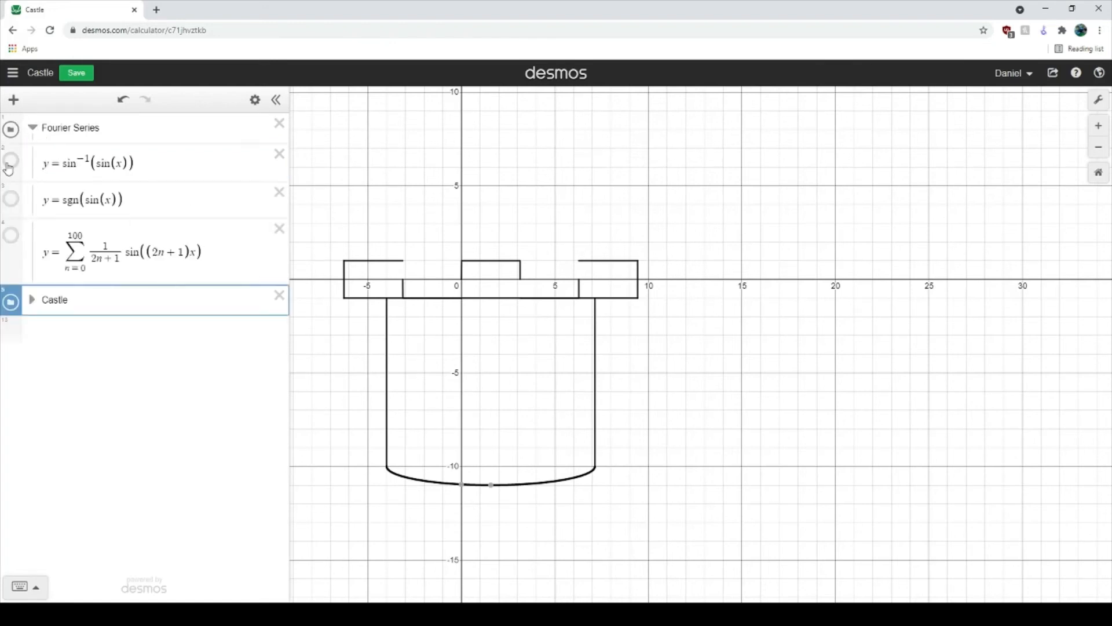
left_click(10, 162)
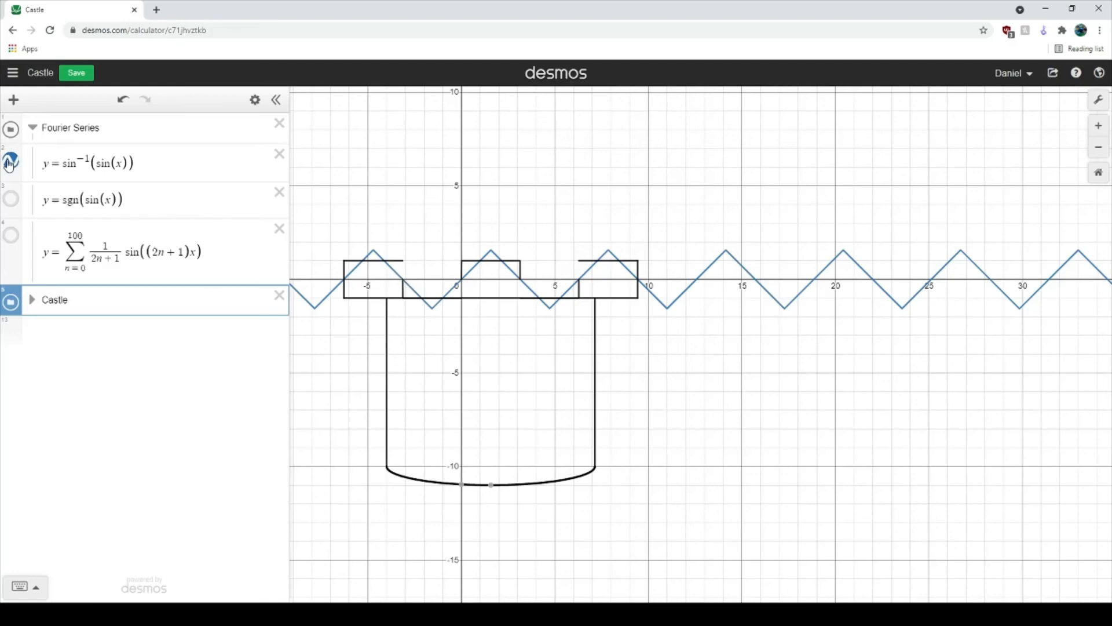
left_click(11, 161)
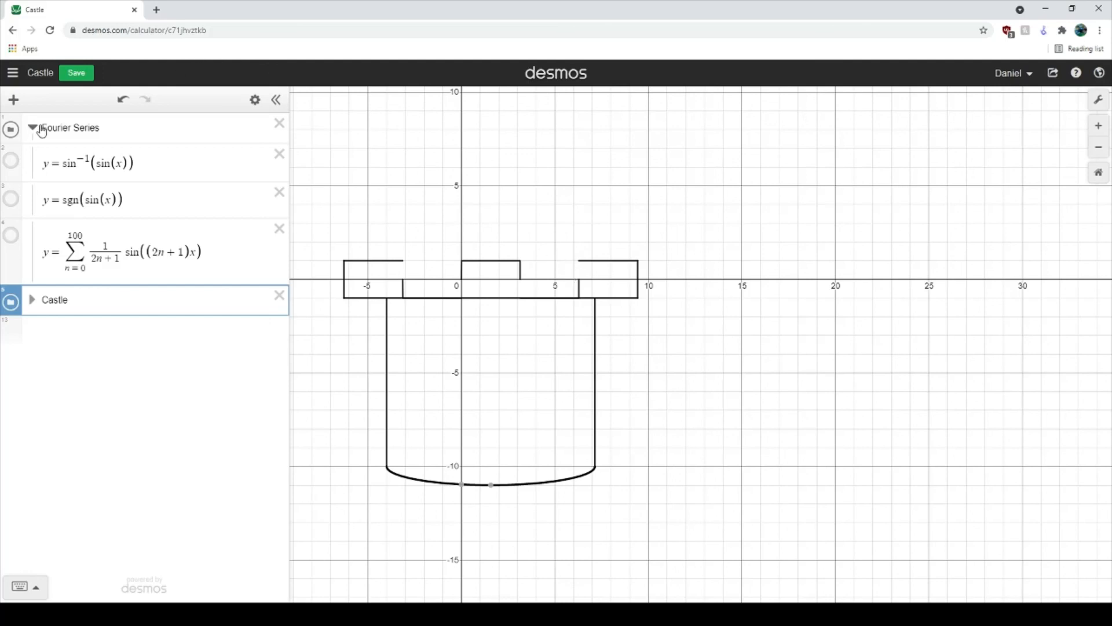
left_click(33, 128)
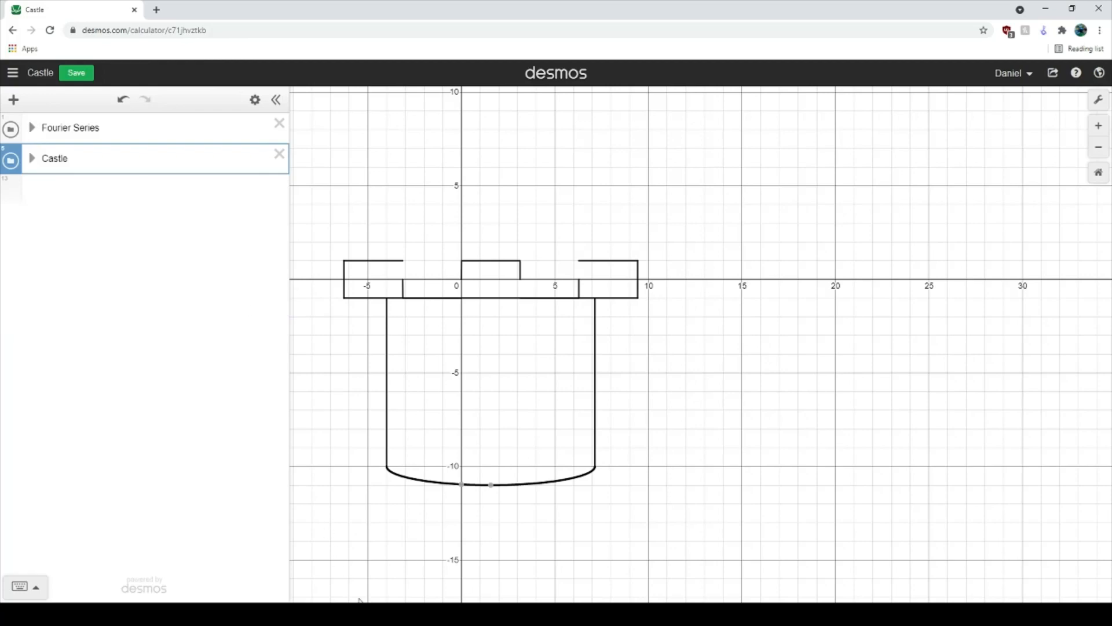